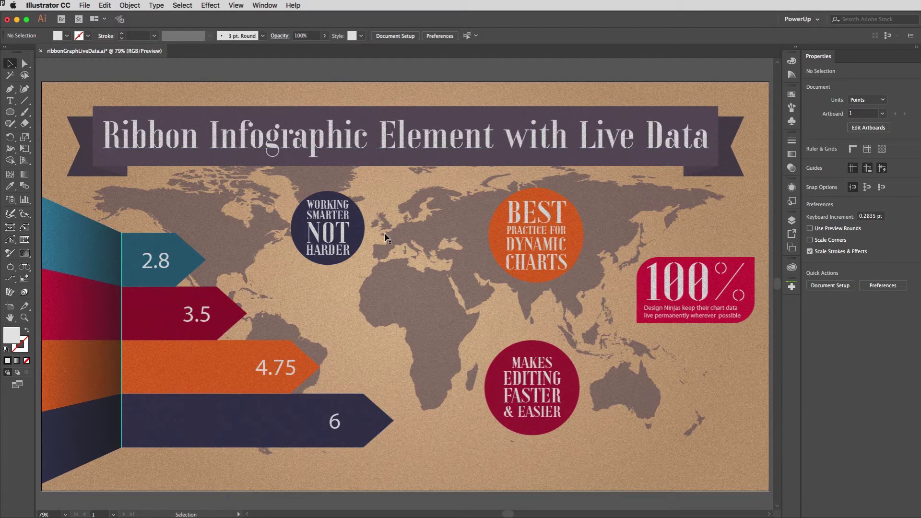
Step: Copy the four-colour folded ribbon group from the infographic and paste it into a new blank document
click(91, 251)
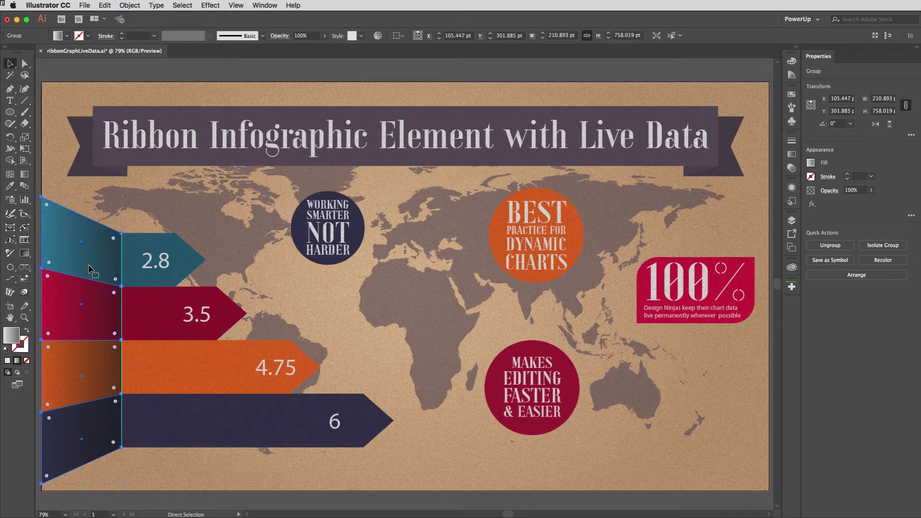
key(super+n)
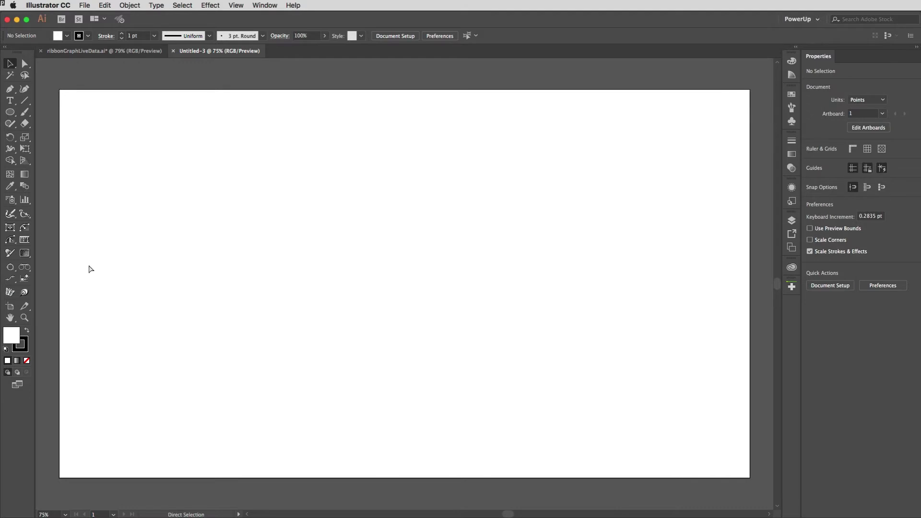
key(super+v)
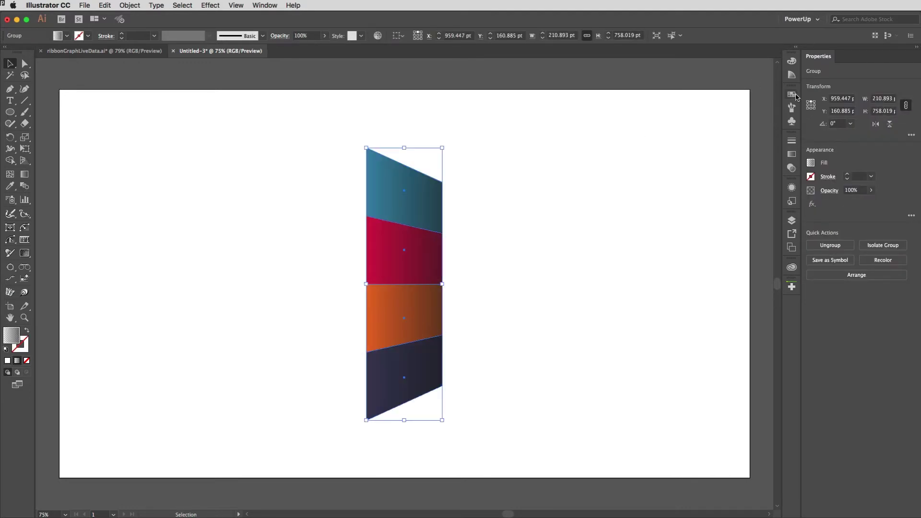
Step: Add the colours of the selected ribbon group to the document's swatches
click(791, 94)
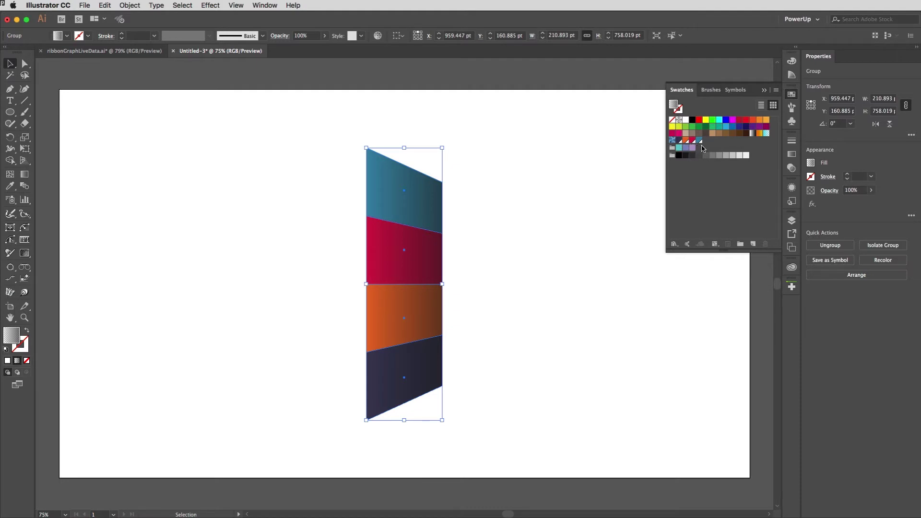
click(776, 91)
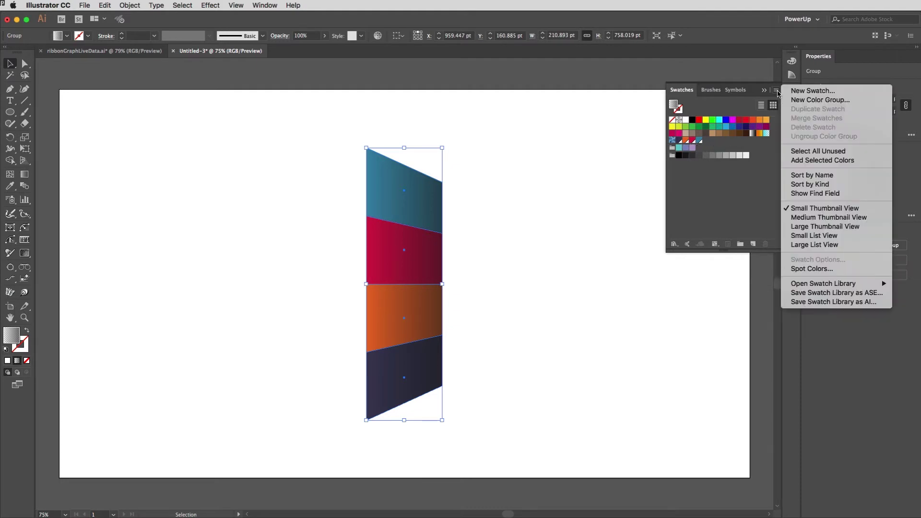
click(810, 163)
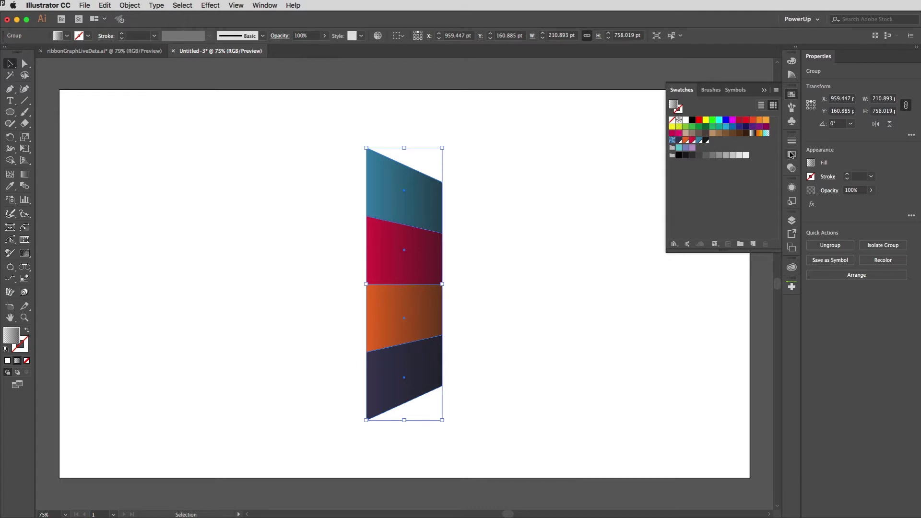
Step: Save the ribbon group's transparent grey gradient as a swatch, check its end stops, and delete the pasted group
click(790, 154)
click(684, 154)
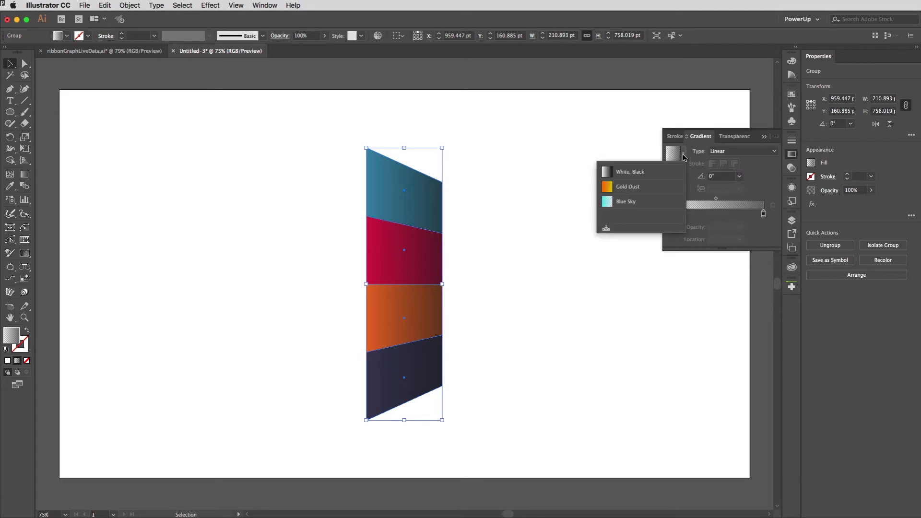
click(606, 229)
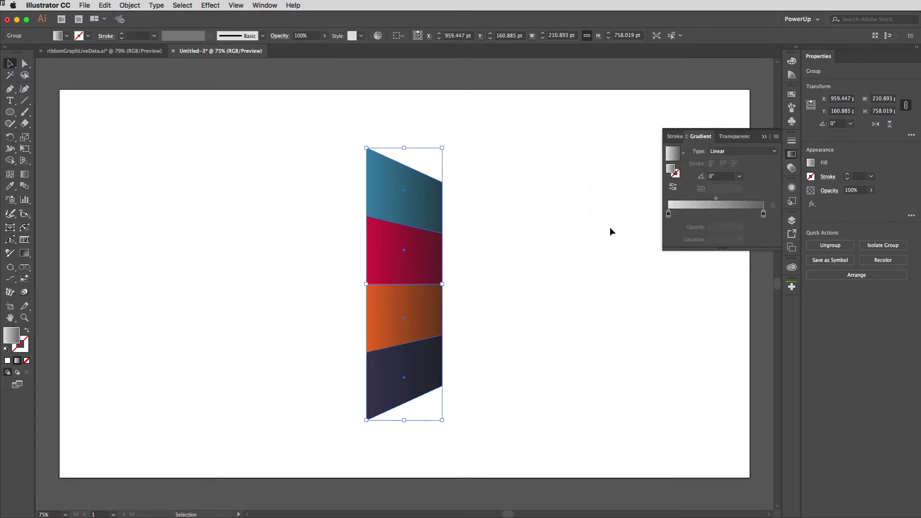
click(668, 215)
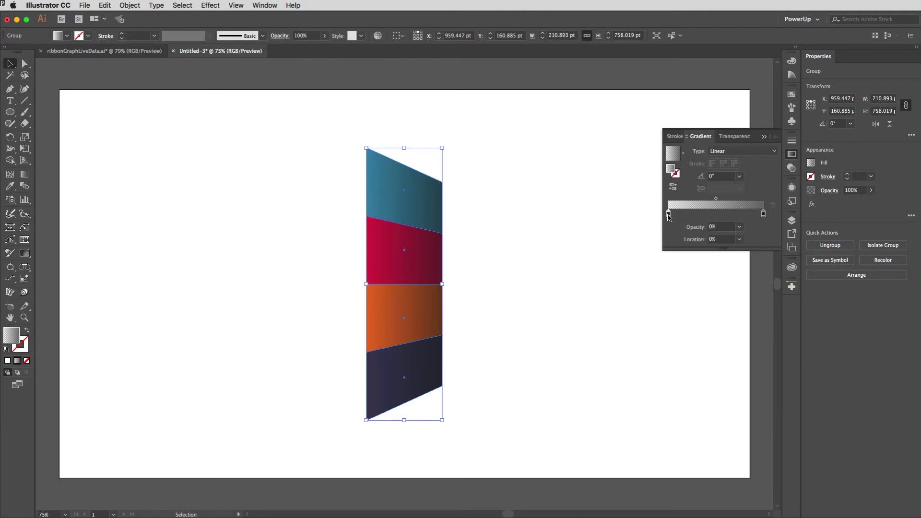
click(763, 214)
click(792, 154)
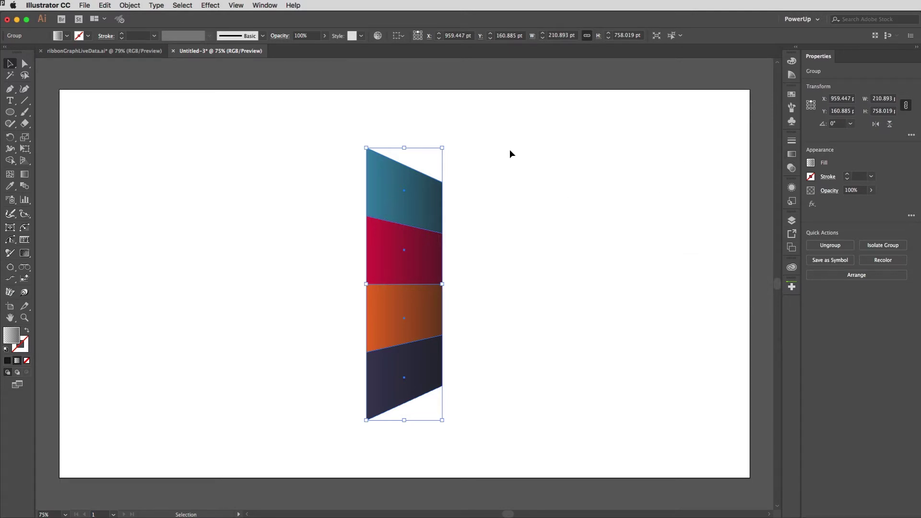
key(Delete)
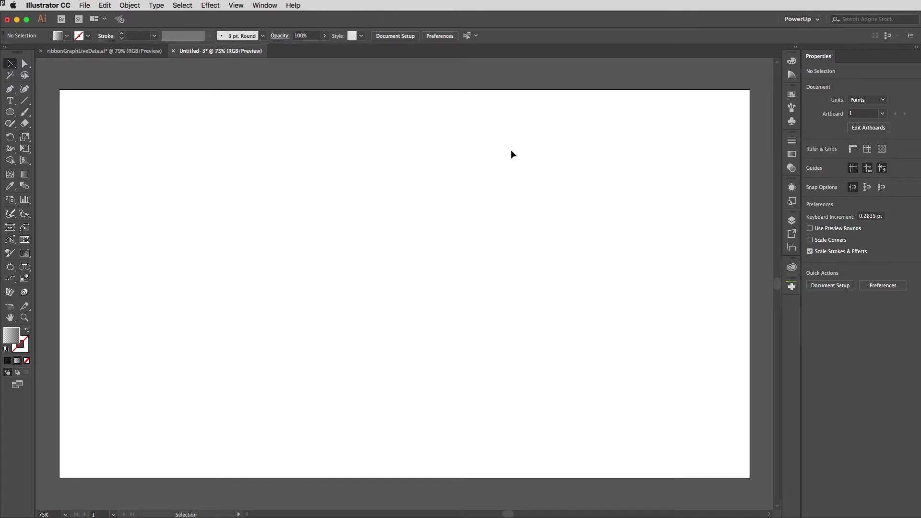
Step: Draw a rectangle about 141 x 95 pt near the artboard's upper edge and stack three copies directly beneath it
key(m)
drag(487, 117, 539, 149)
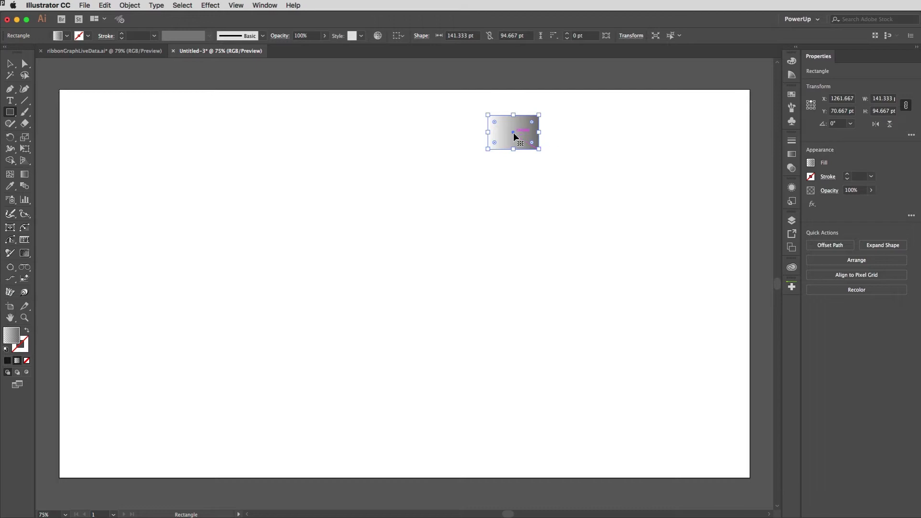
drag(513, 133, 514, 169)
key(super+1)
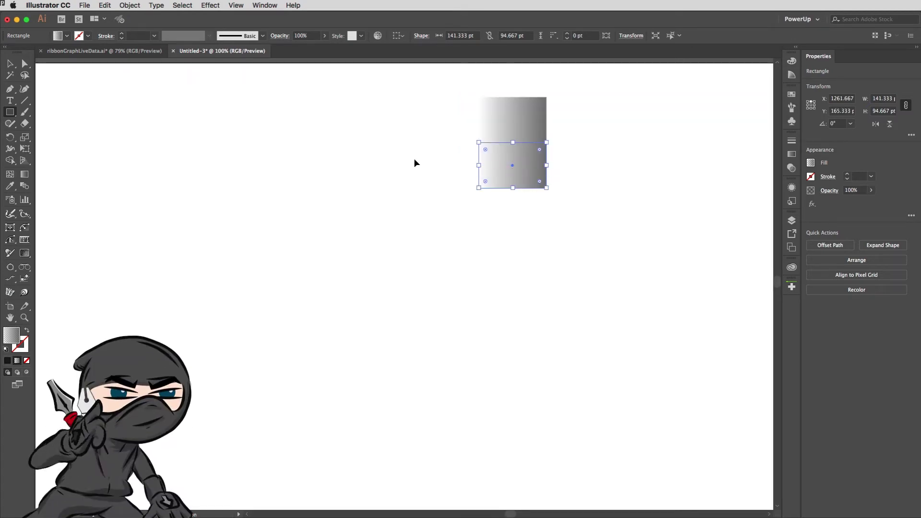
key(super+d)
key(super+d)
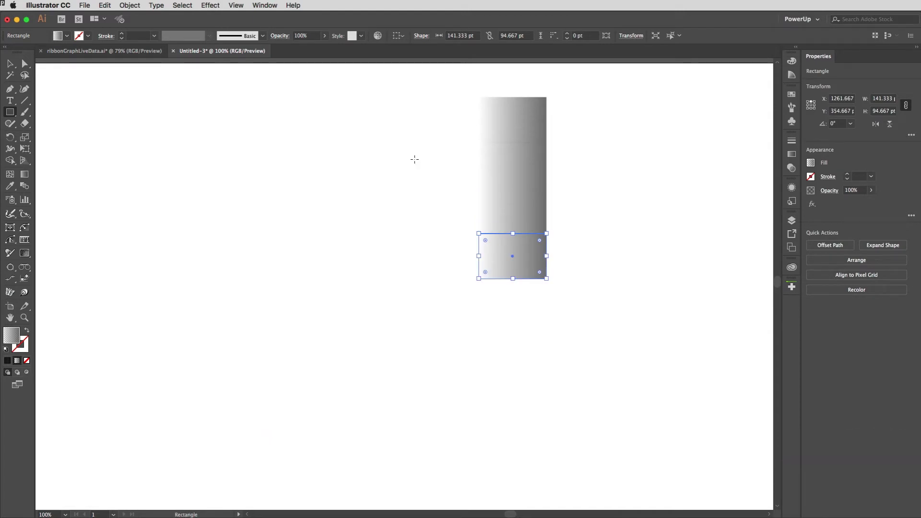
Step: Fill the four stacked rectangles from top to bottom with the orange, teal blue, crimson and dark navy swatches
key(v)
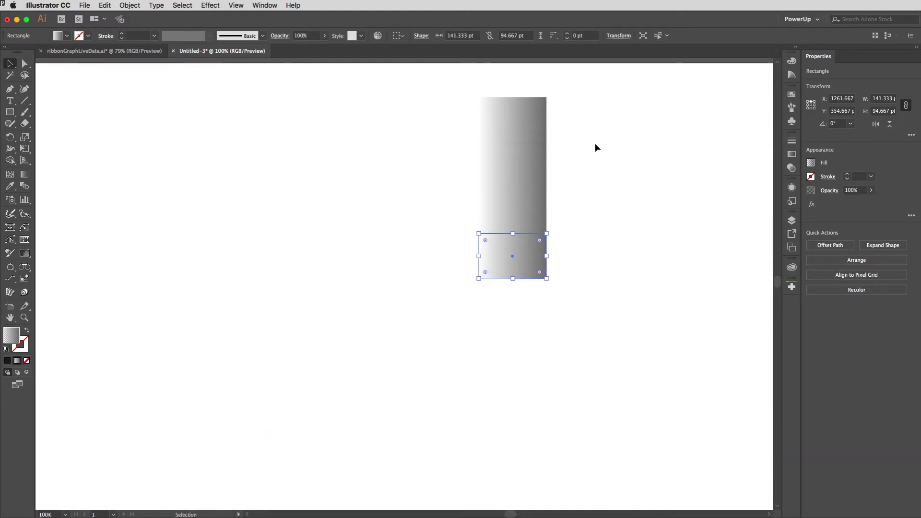
click(791, 95)
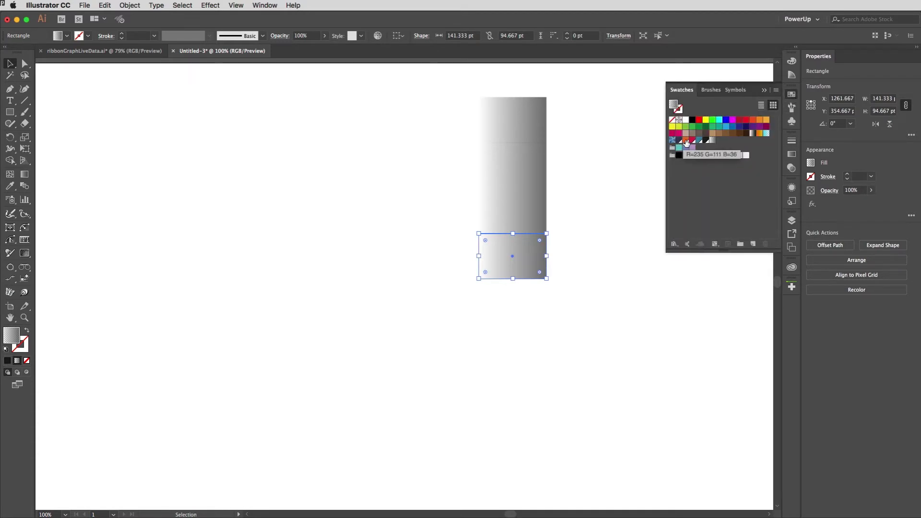
drag(686, 142, 523, 121)
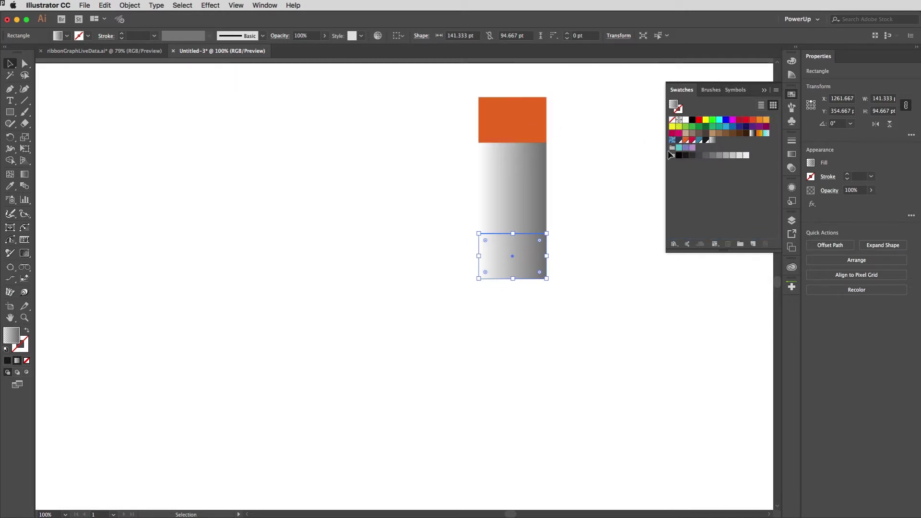
drag(699, 140, 520, 167)
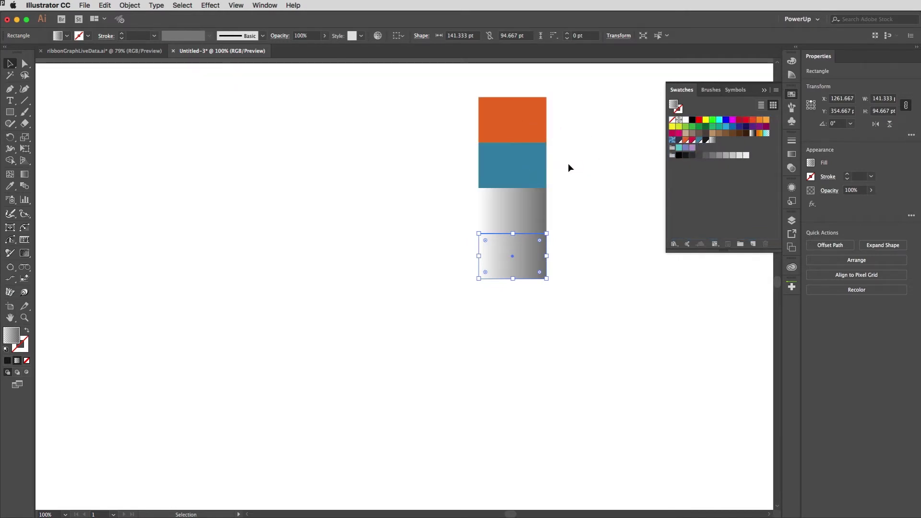
drag(692, 140, 517, 214)
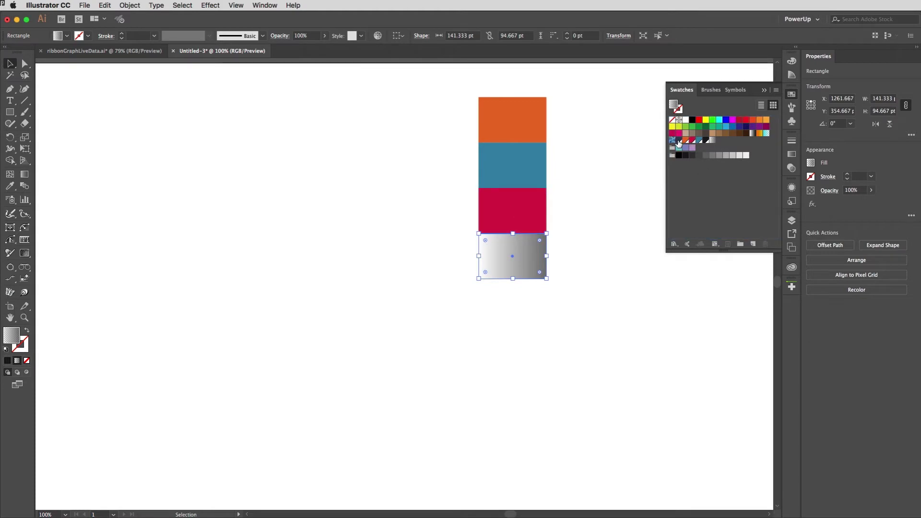
drag(593, 209, 529, 258)
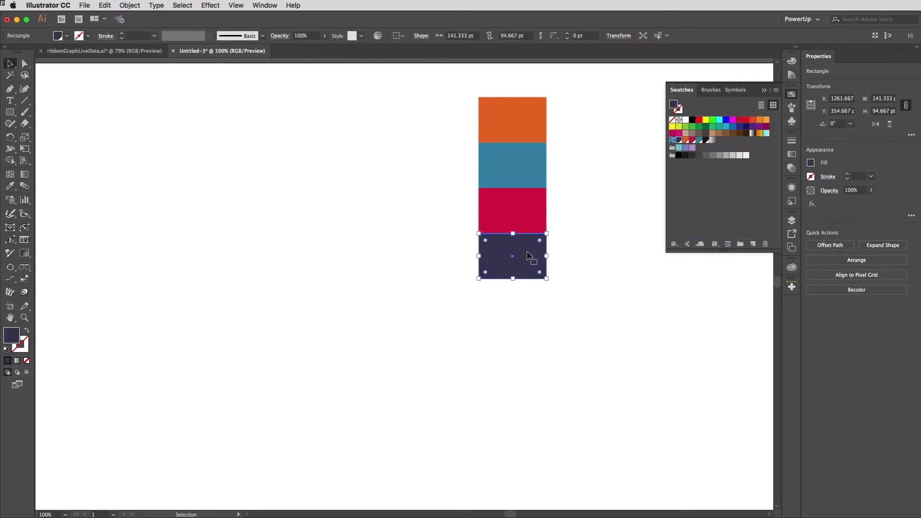
click(615, 232)
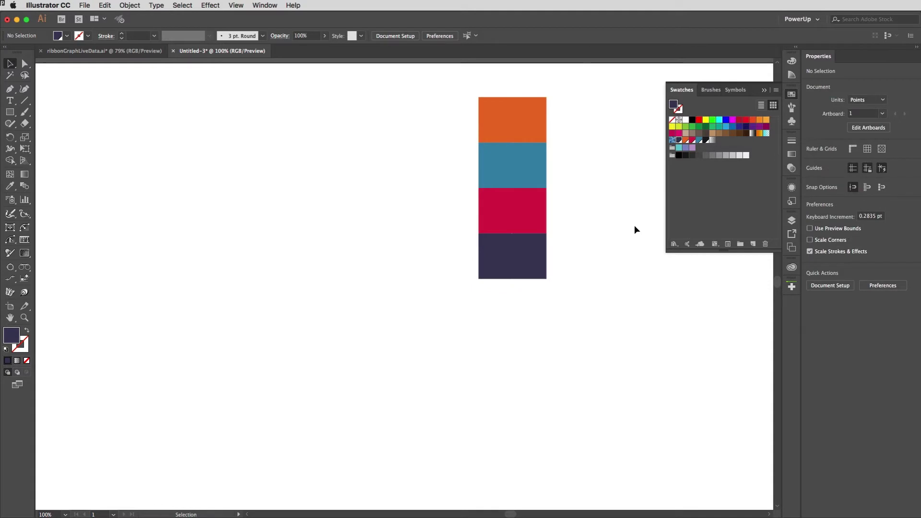
click(791, 94)
Step: Distribute the four coloured rectangles vertically with 0 pt spacing, using the orange one as the key object
drag(442, 116, 576, 273)
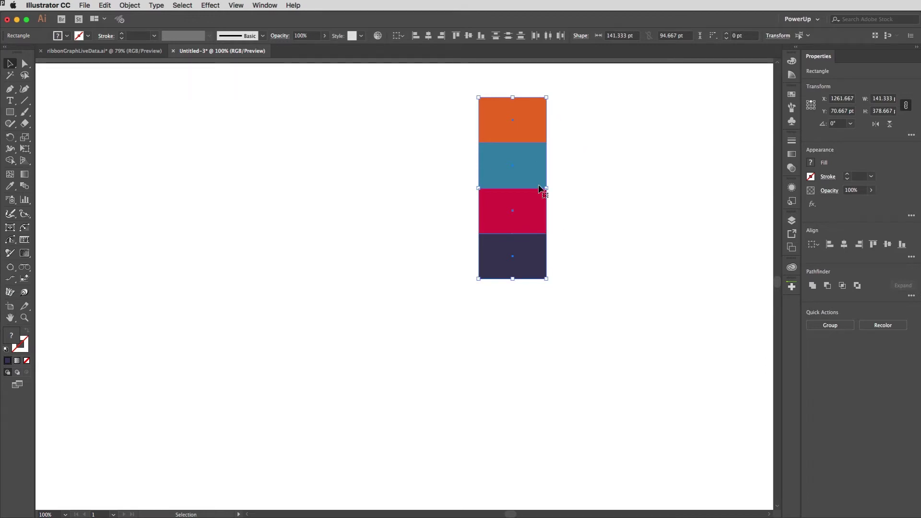
click(532, 116)
click(911, 258)
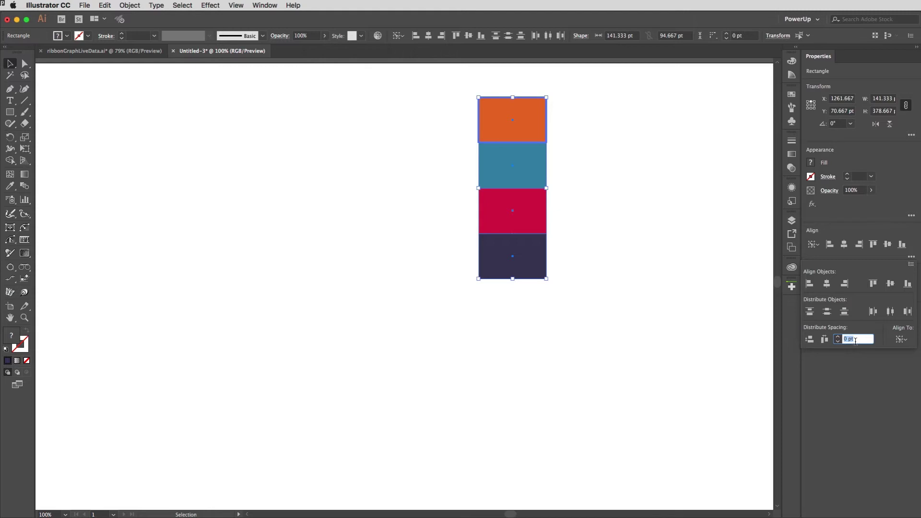
click(808, 340)
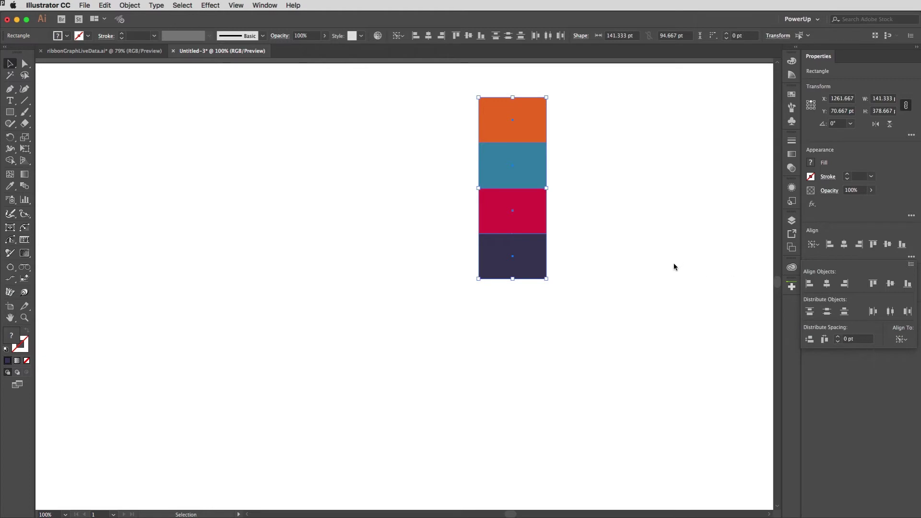
key(Escape)
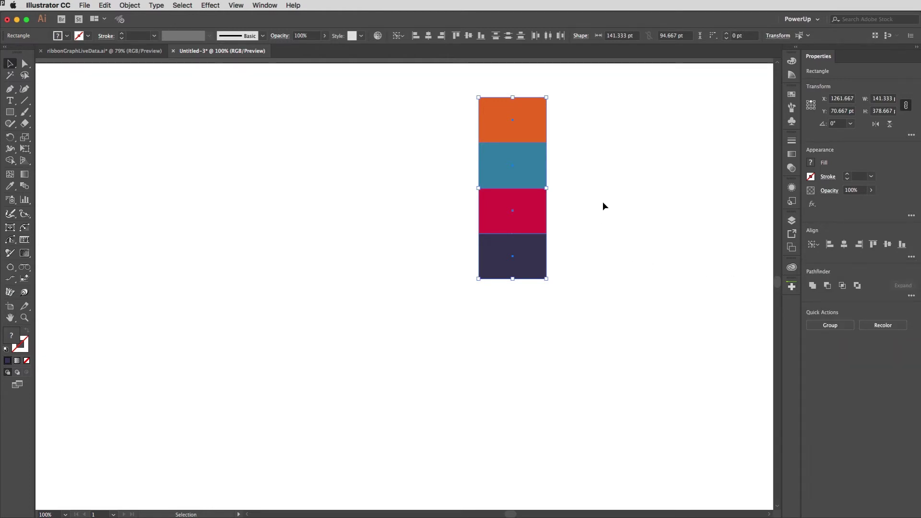
Step: Move the stack of four coloured rectangles to the artboard's upper-right corner and deselect it
key(super+0)
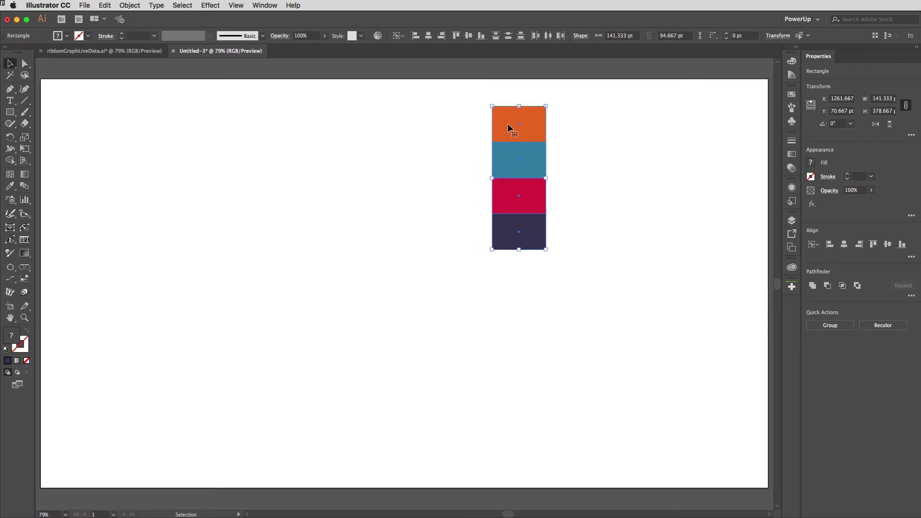
drag(507, 123, 700, 109)
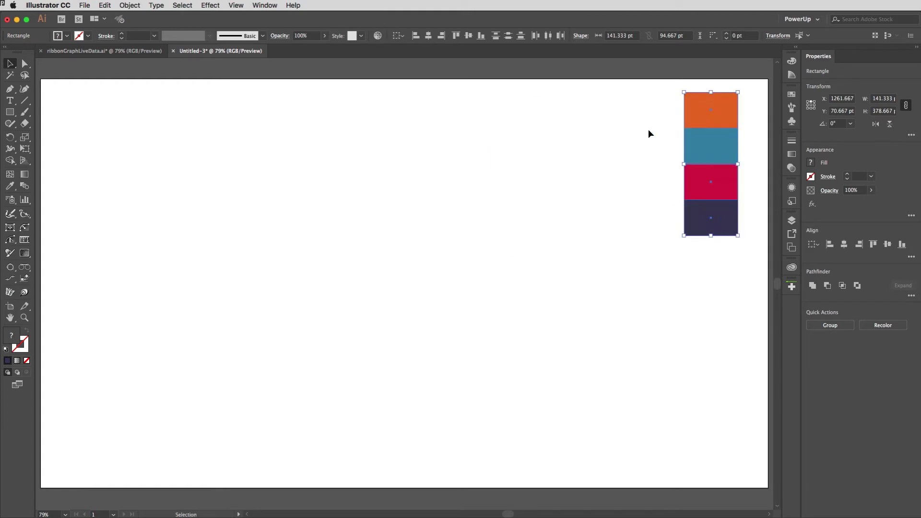
click(625, 140)
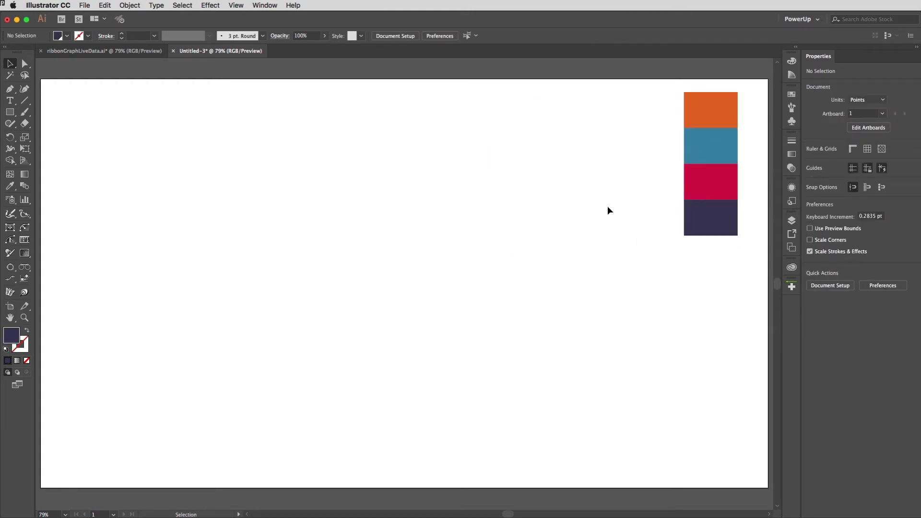
Step: Draw a tall dark navy rectangle about 146 x 394 pt and place it below the stack of coloured rectangles
key(m)
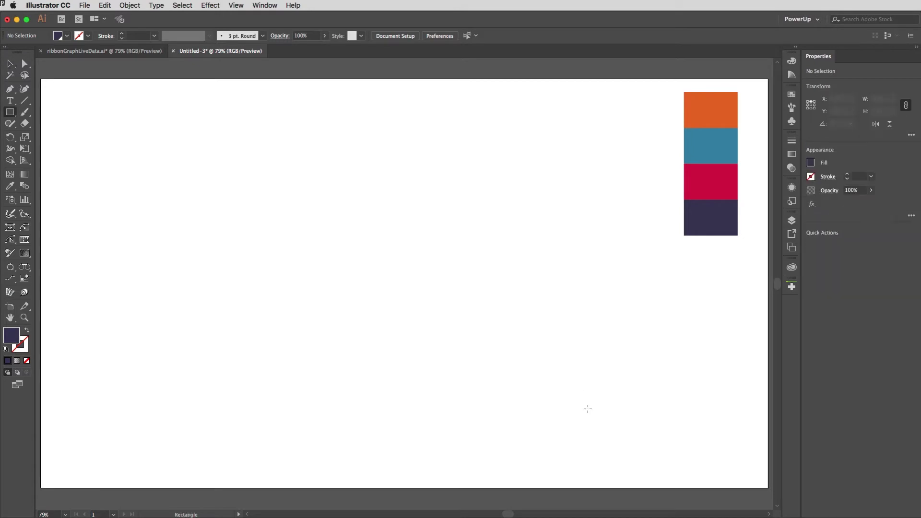
drag(599, 455, 654, 306)
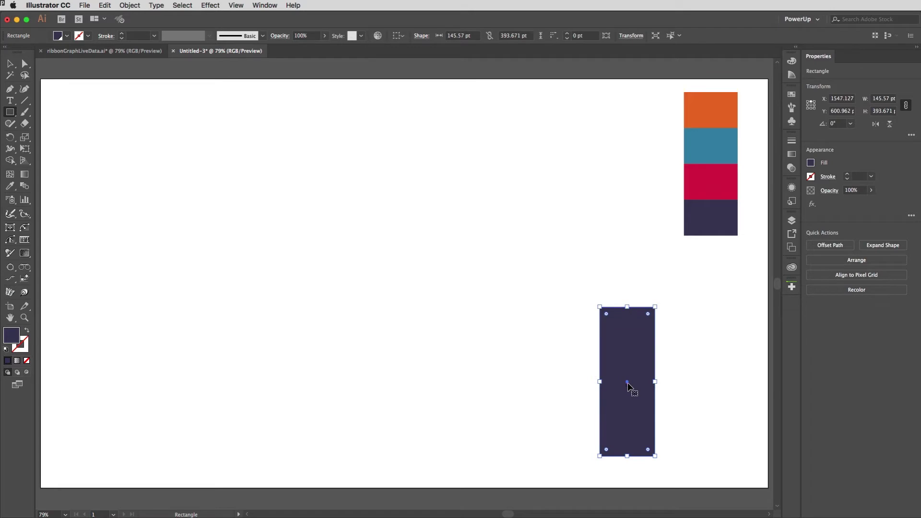
drag(628, 382, 704, 372)
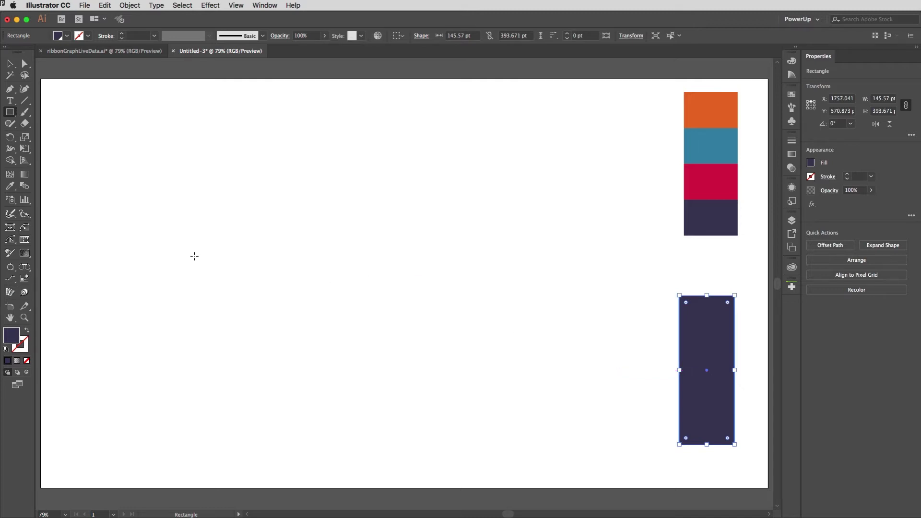
Step: Draw a horizontal bar graph across most of the artboard beside the coloured shapes, keeping its data window clear of the graph
key(j)
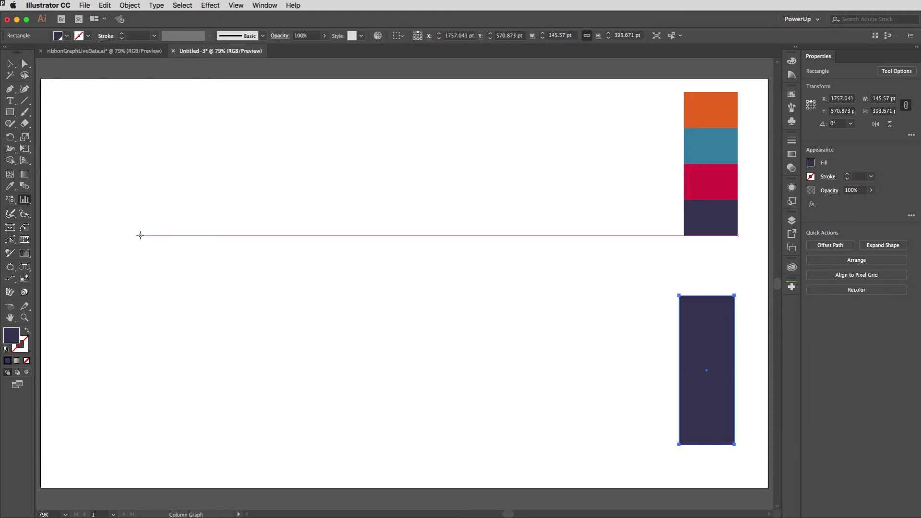
click(25, 200)
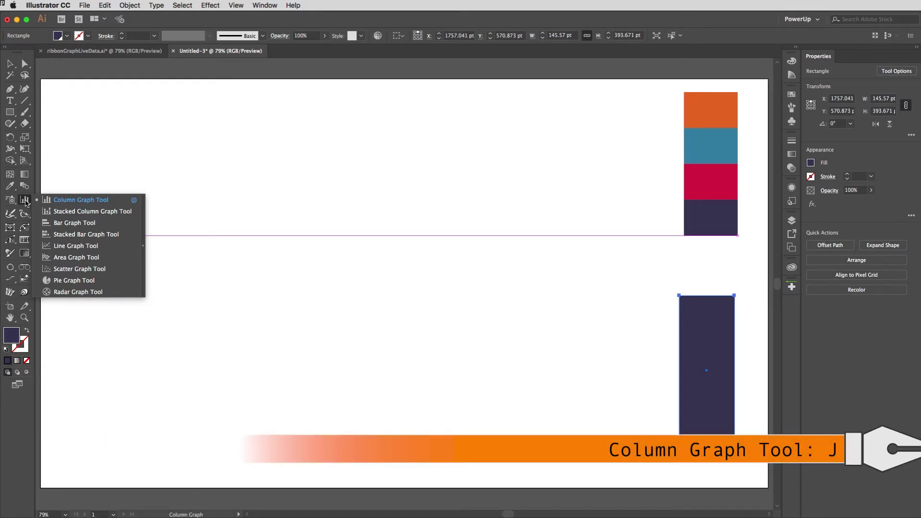
click(75, 223)
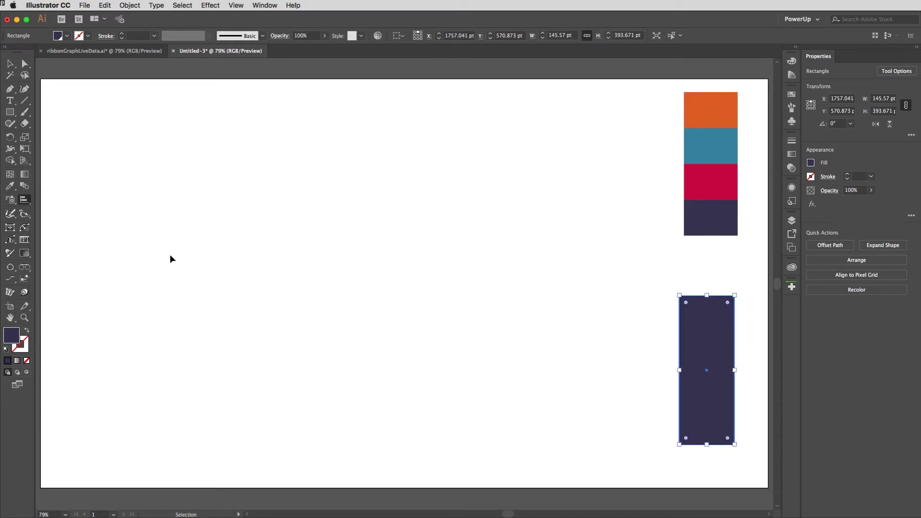
key(super+minus)
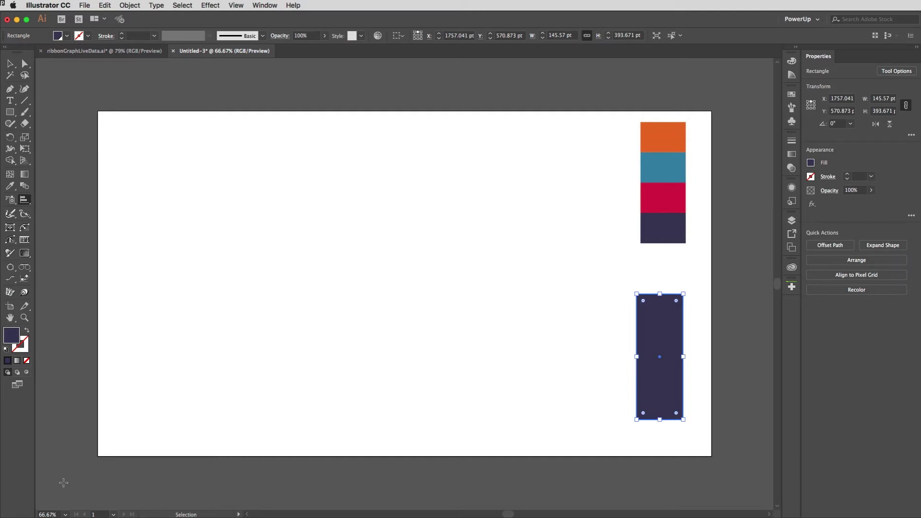
drag(63, 482, 570, 134)
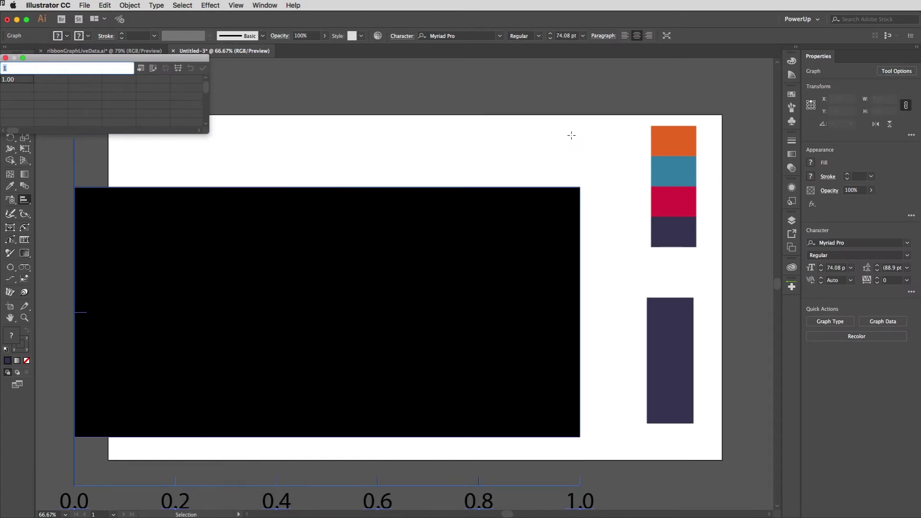
drag(108, 57, 349, 85)
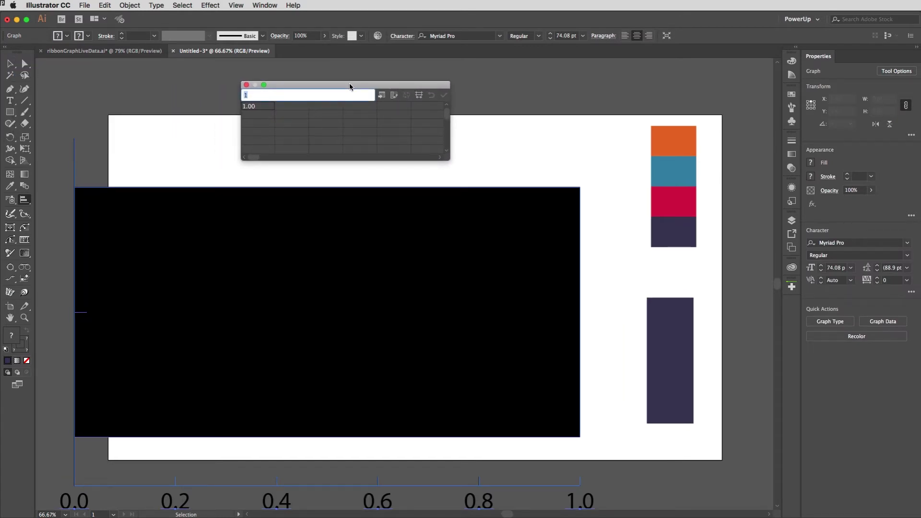
Step: Enter 300, 450, 575 and 600.8 in the first row of the graph data, apply them and close the data window
text(300)
key(Tab)
text(450)
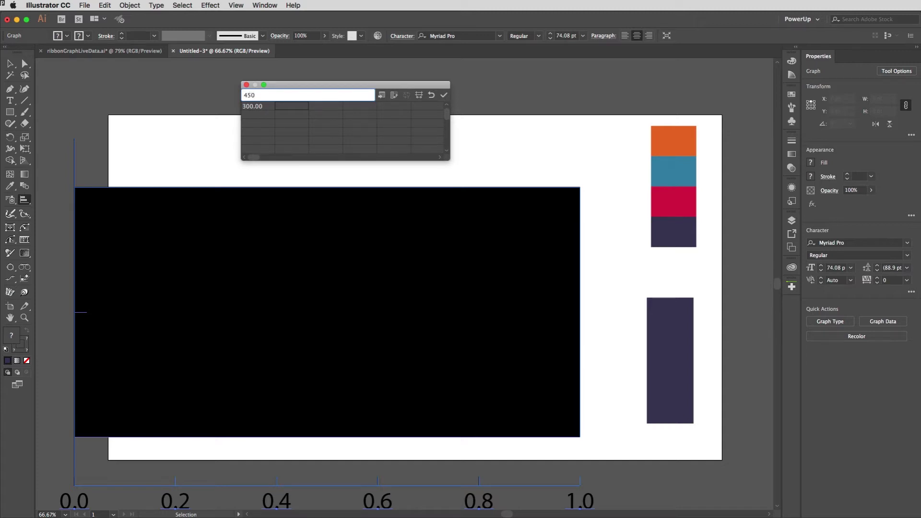
key(Tab)
text(575)
key(Tab)
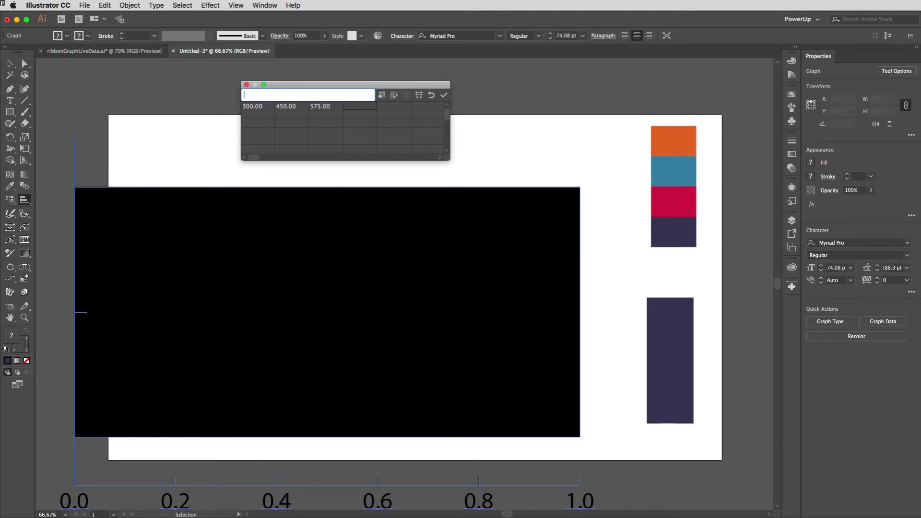
text(600.8)
key(Tab)
click(443, 98)
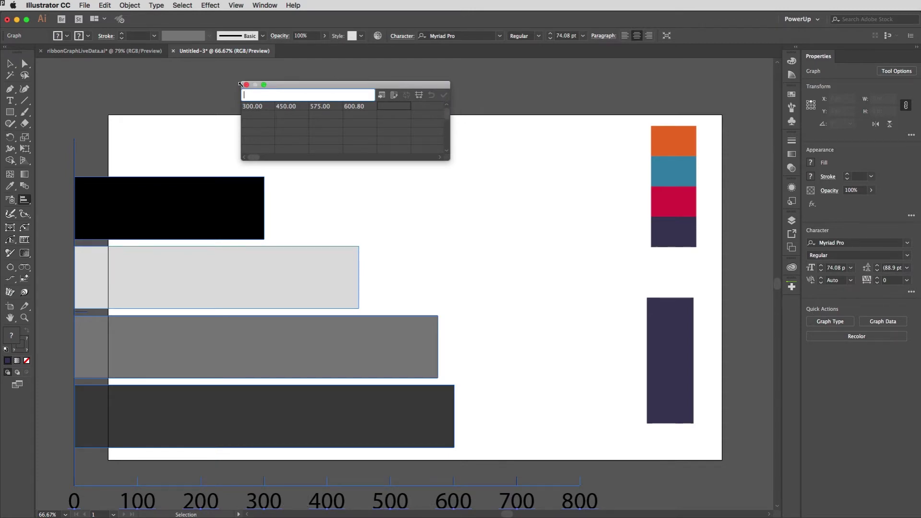
click(247, 85)
Step: Rotate the navy rectangle to horizontal over the graph and resize its thickness to about 193 pt to match the second bar
click(10, 64)
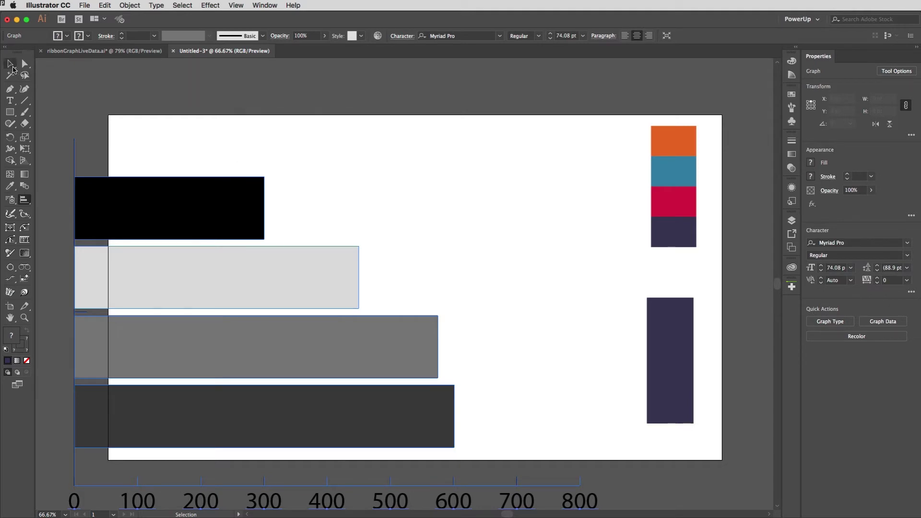
drag(666, 337, 306, 181)
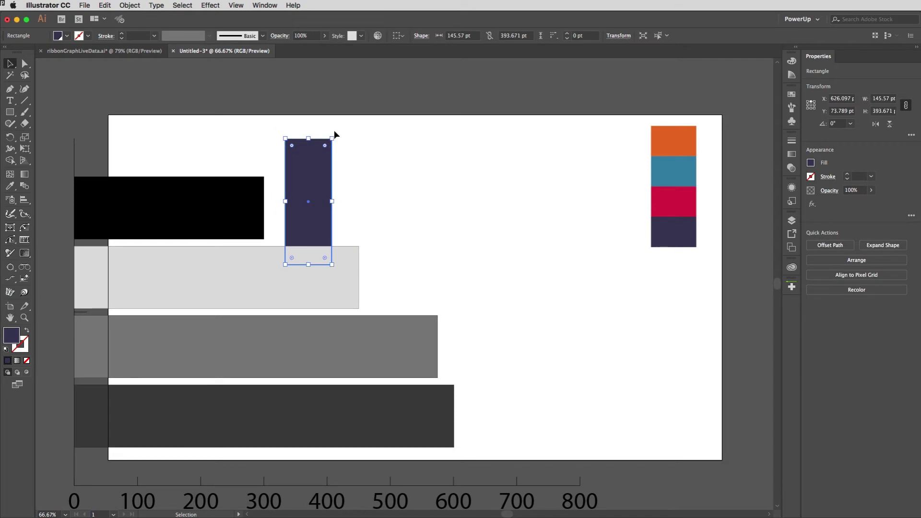
drag(335, 133, 393, 235)
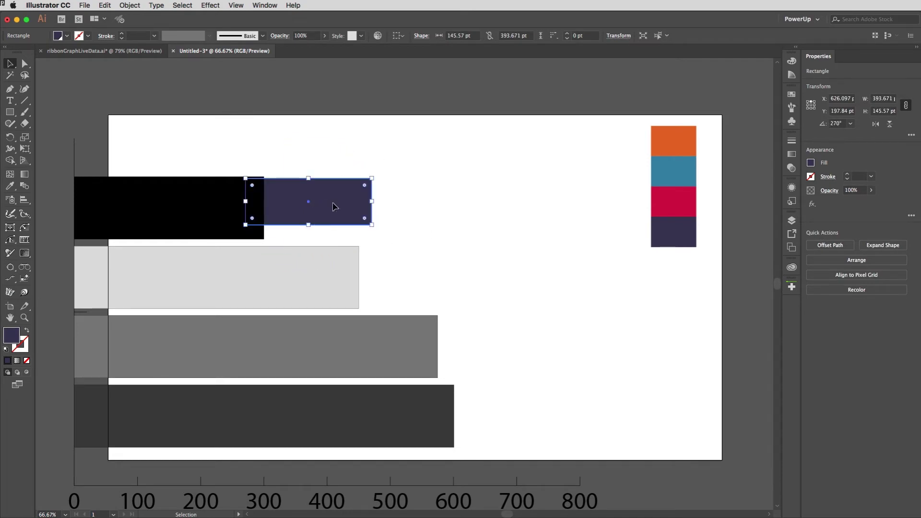
drag(340, 203, 412, 310)
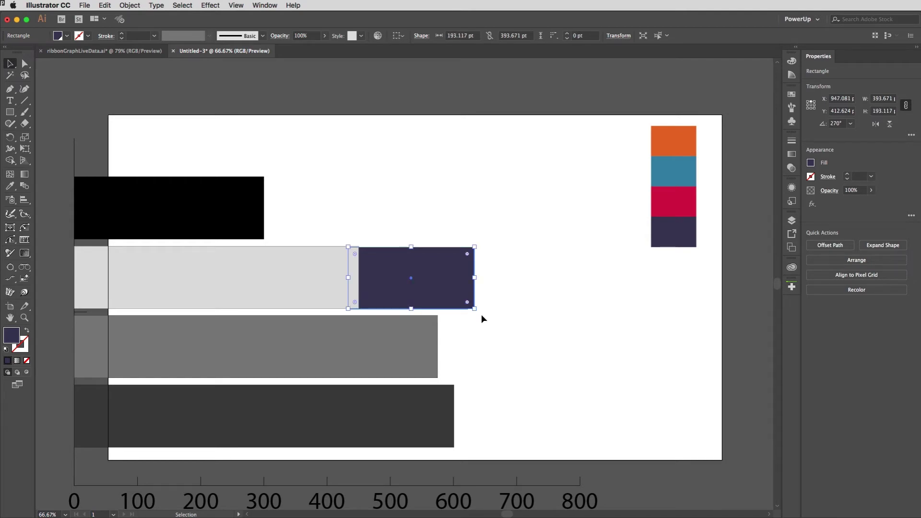
Step: Rotate the navy rectangle back upright and move it to the empty area below the coloured stack, clear of the bars
drag(477, 315, 442, 216)
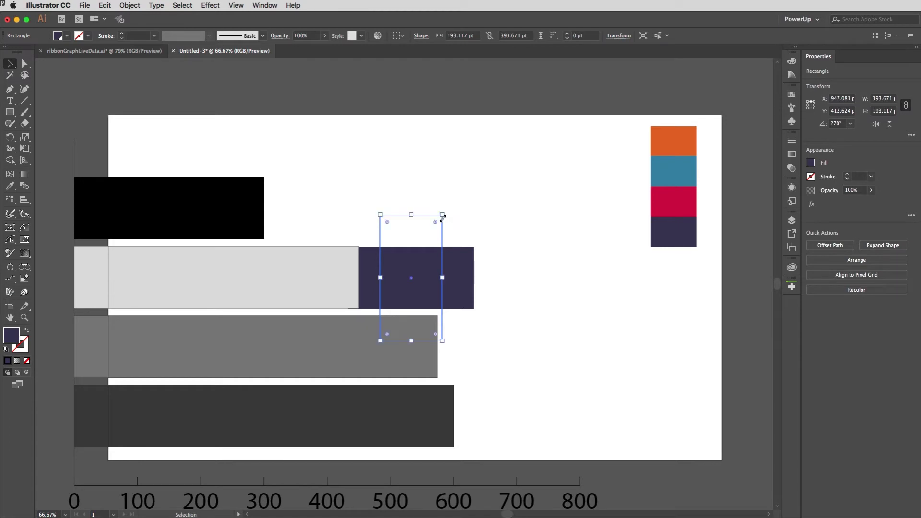
drag(416, 252, 595, 312)
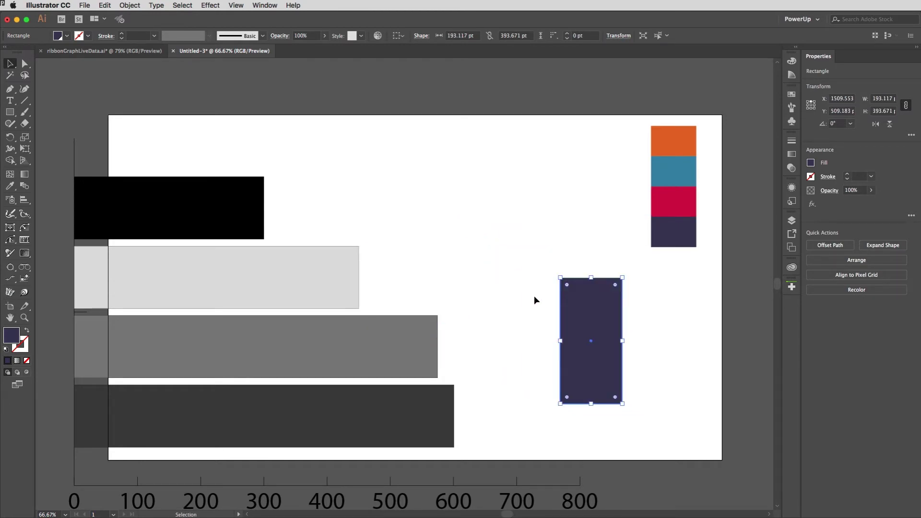
mouse_move(589, 315)
mouse_down()
mouse_move(628, 323)
mouse_move(580, 306)
mouse_up()
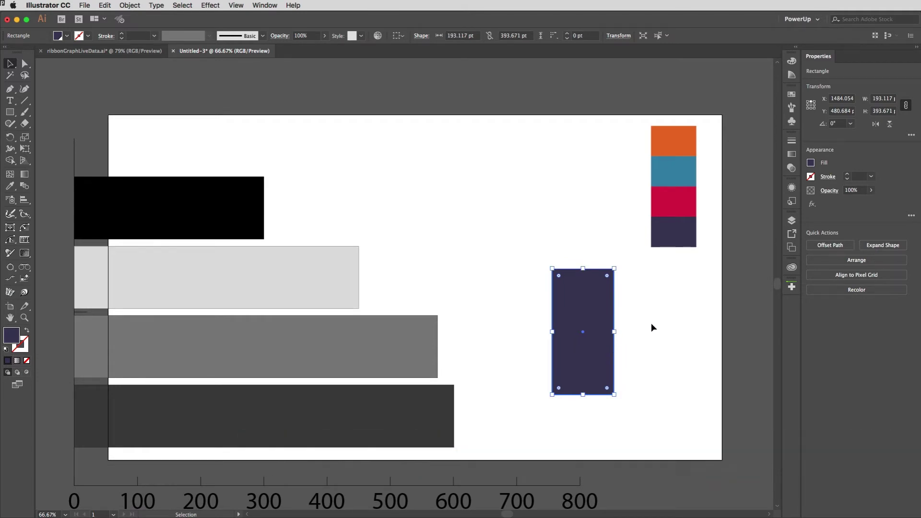
Step: Add an anchor point midway along the navy rectangle's upper edge, raise it about 99 pt to form a peak, and deselect
key(p)
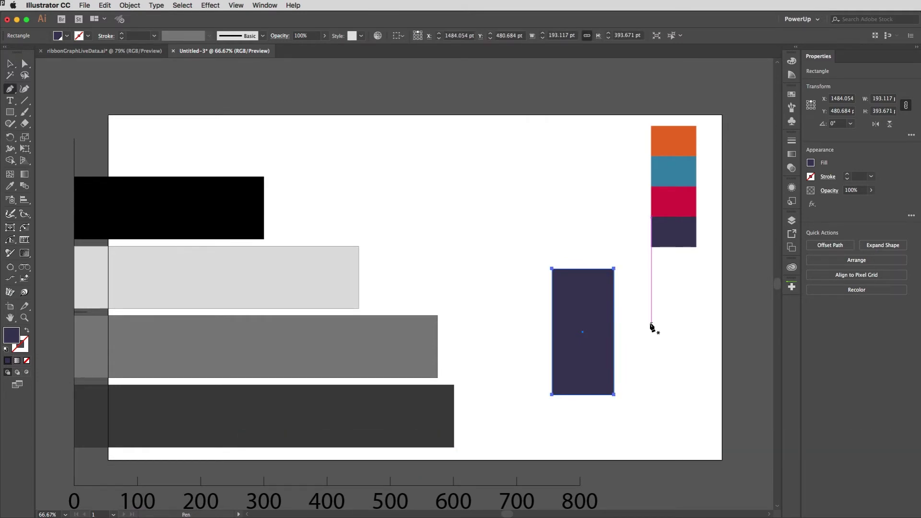
click(582, 269)
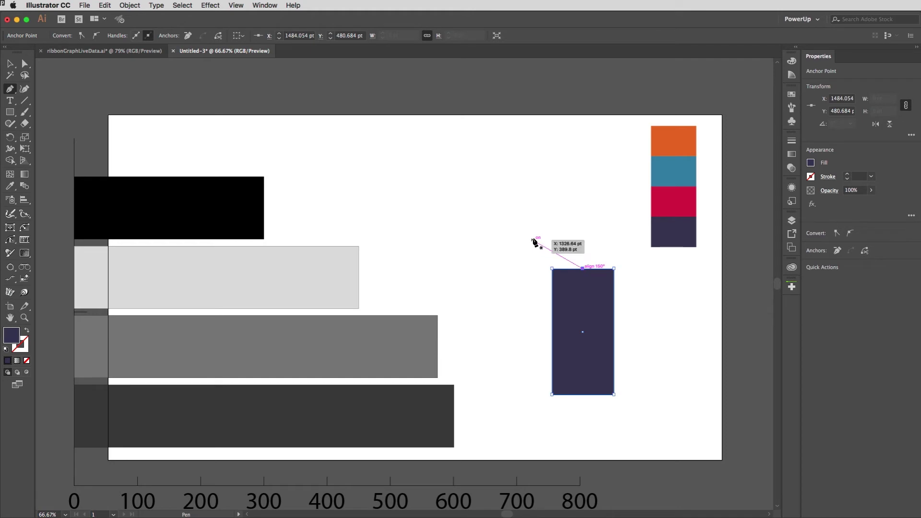
key(Up)
key(Up)
key(Up)
key(Up)
key(Up)
key(Up)
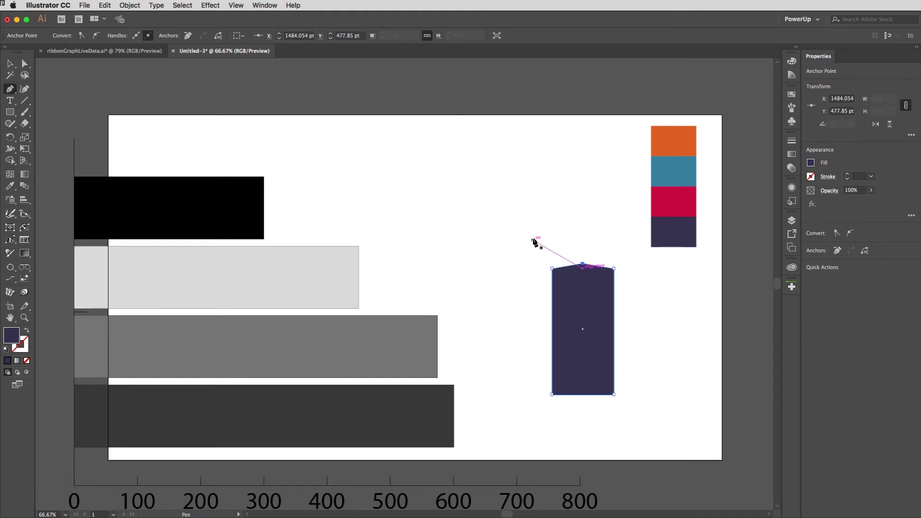
key(Up)
key(Up)
key(Up)
key(Up)
key(Up)
key(Up)
key(Up)
key(Up)
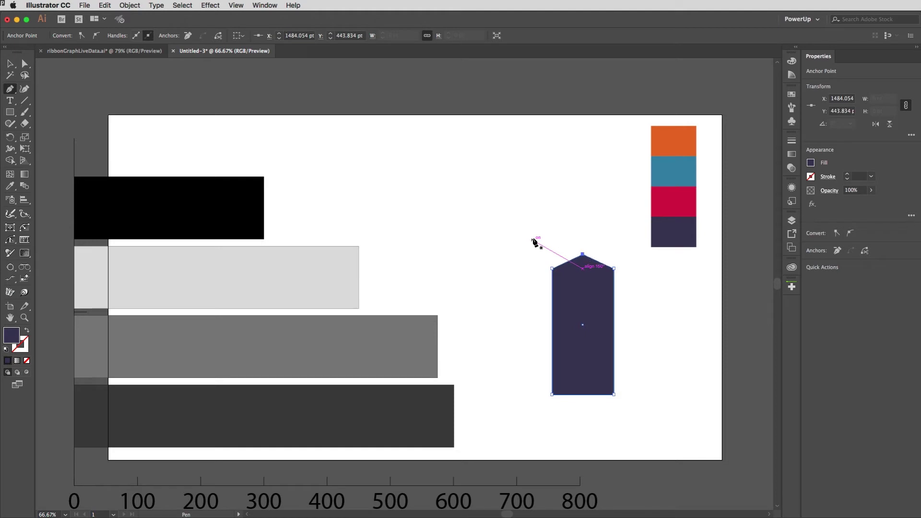
key(Up)
key(Up)
key(Up)
key(Up)
key(Up)
key(Up)
key(Up)
key(Up)
key(Up)
key(Up)
key(Up)
key(Up)
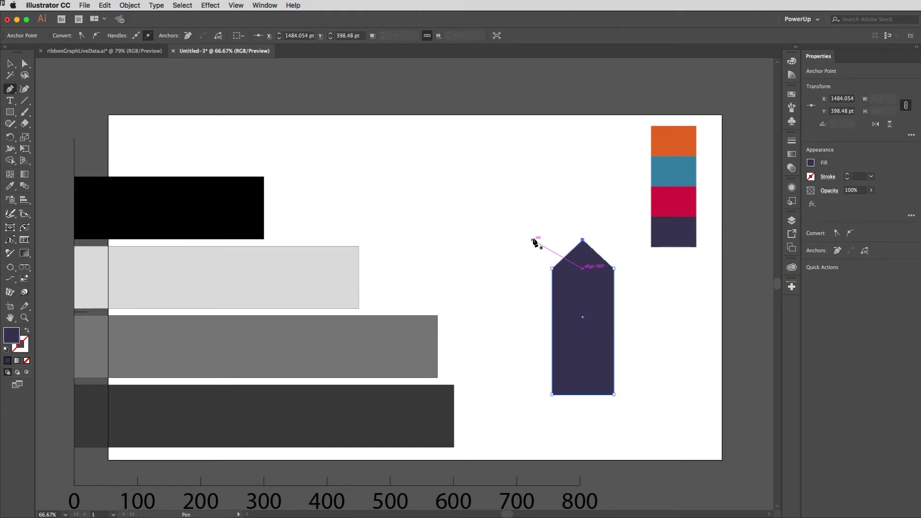
key(Up)
key(Up)
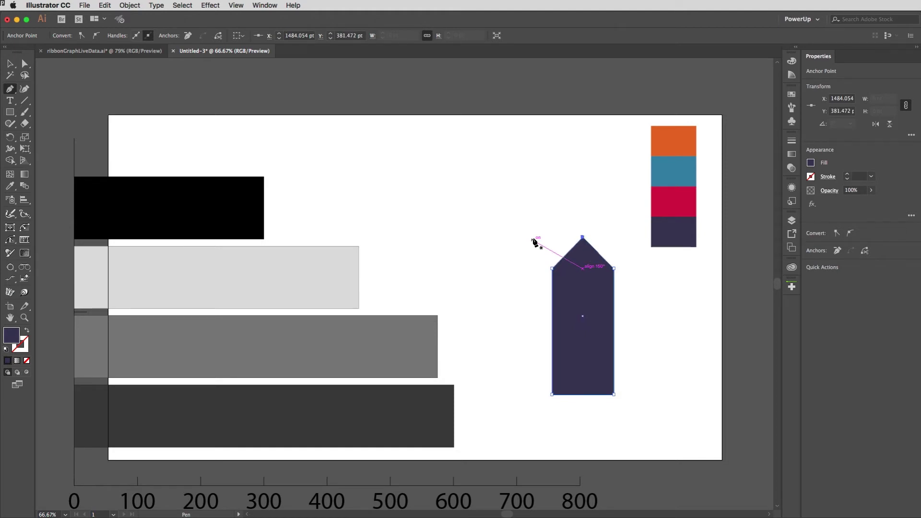
click(9, 65)
click(434, 174)
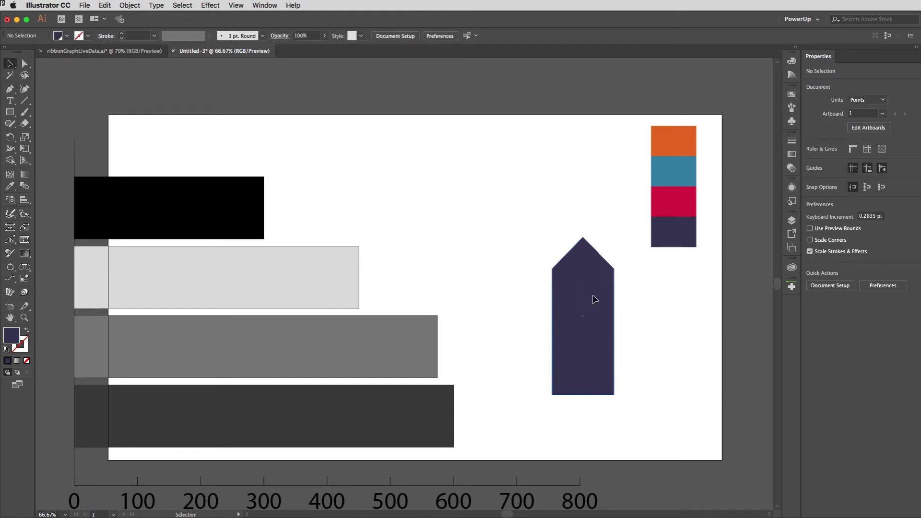
Step: Fill the pointed shape with a medium grey swatch and move it closer to the stack of coloured rectangles
click(594, 299)
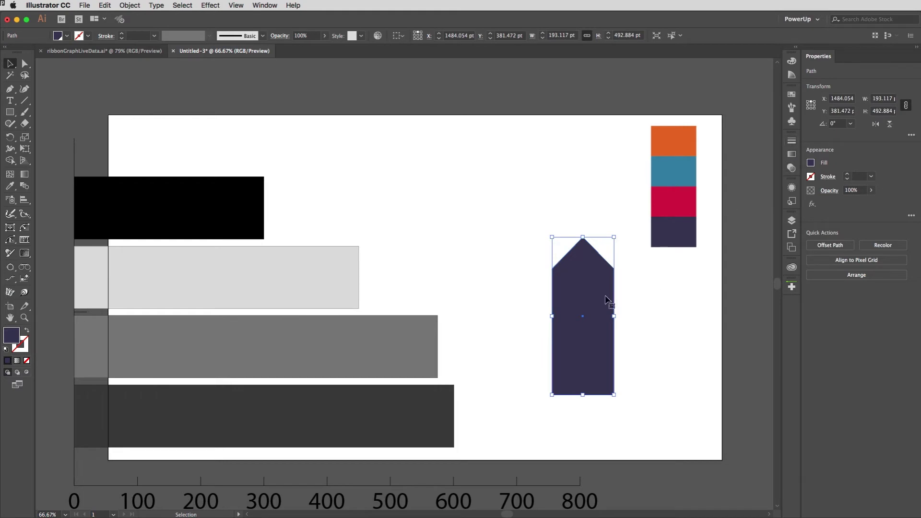
click(791, 94)
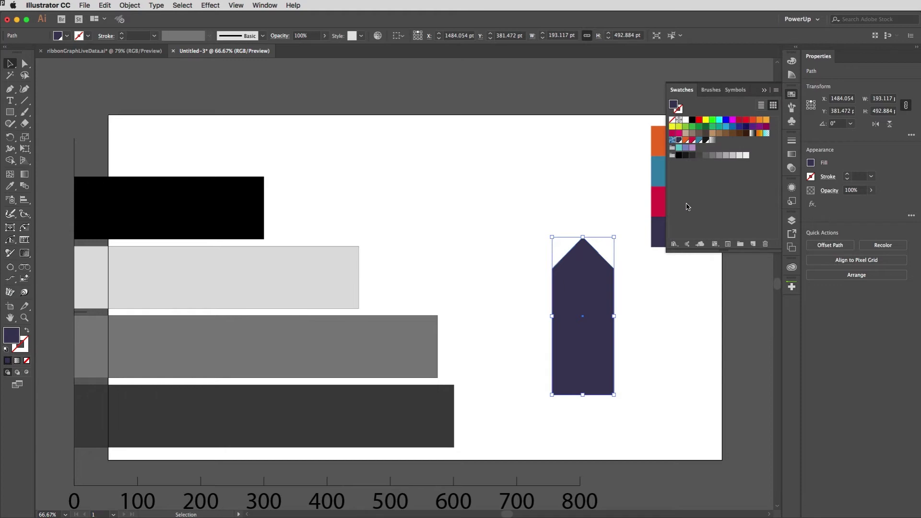
click(712, 155)
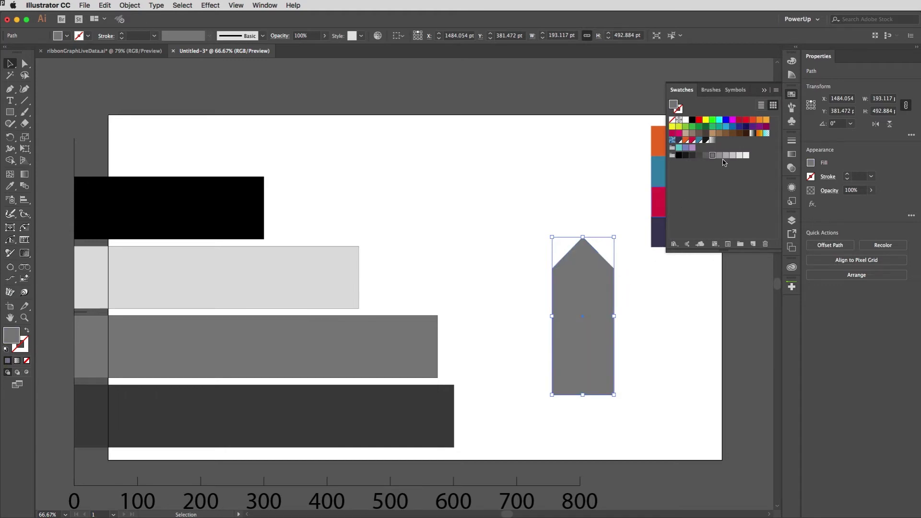
click(791, 95)
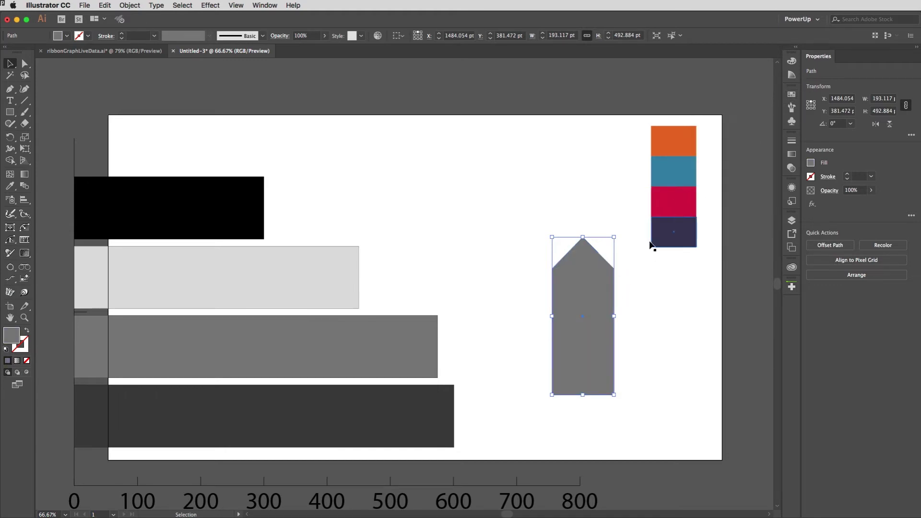
drag(597, 284, 627, 307)
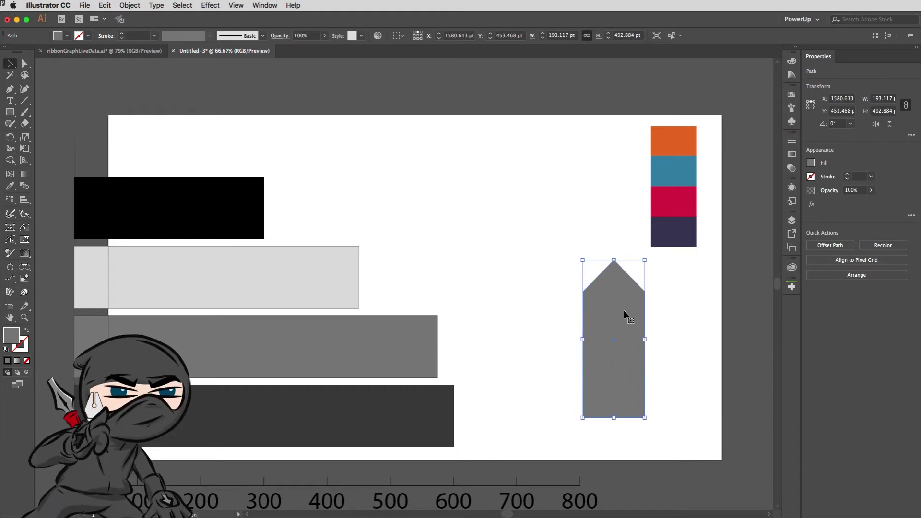
Step: Draw a horizontal line about 193 pt long across the lower part of the grey pointed shape and convert it to a guide
key(backslash)
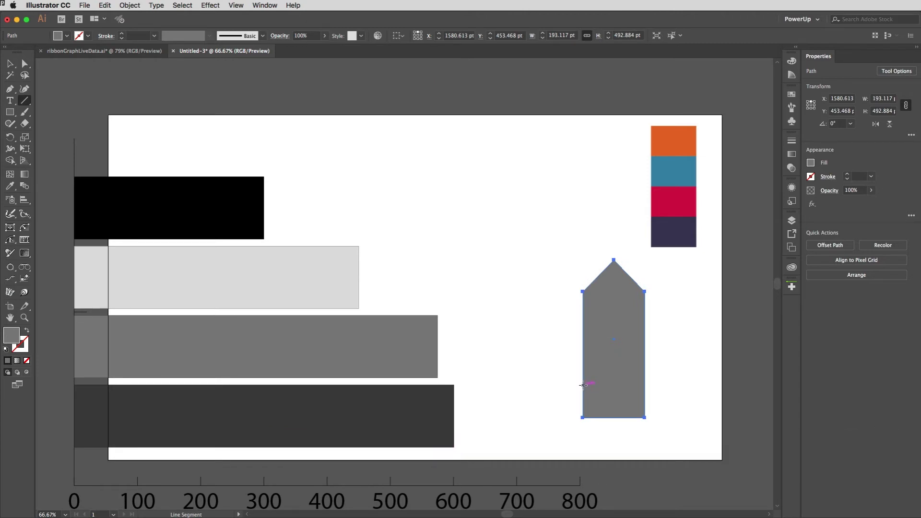
drag(583, 384, 644, 385)
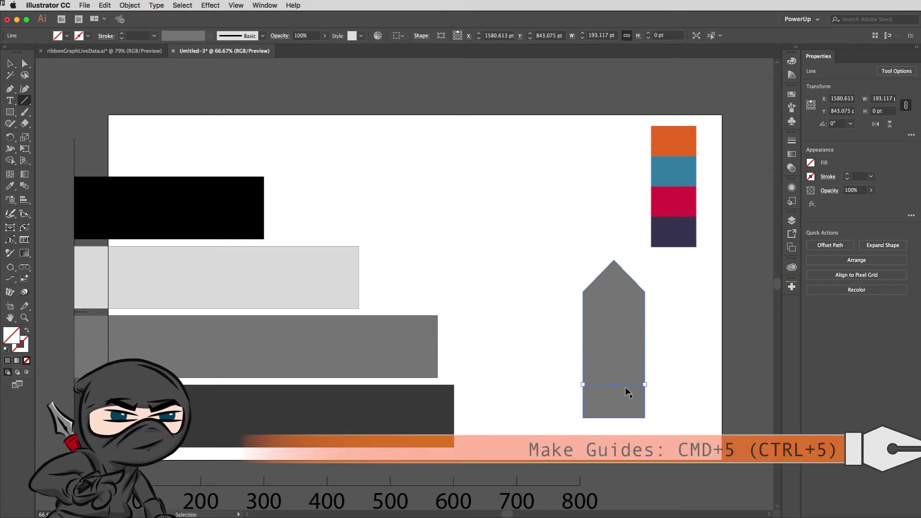
key(super+5)
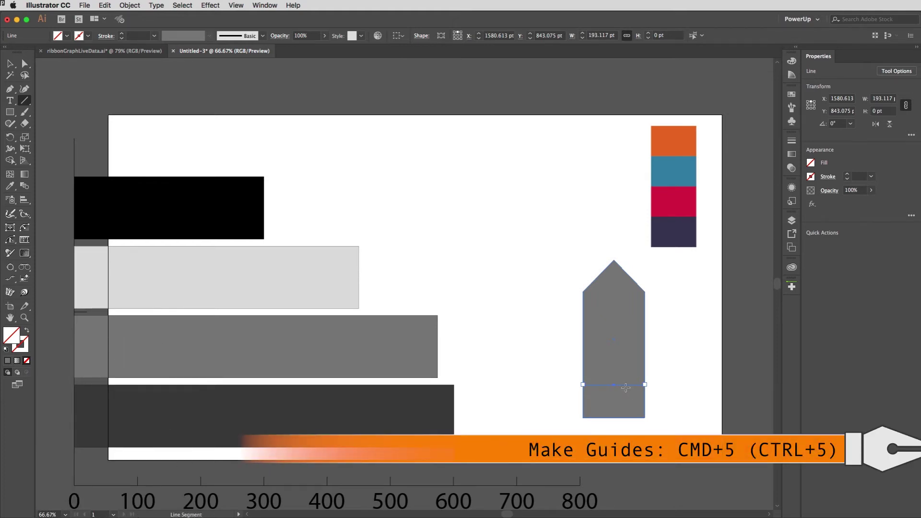
key(v)
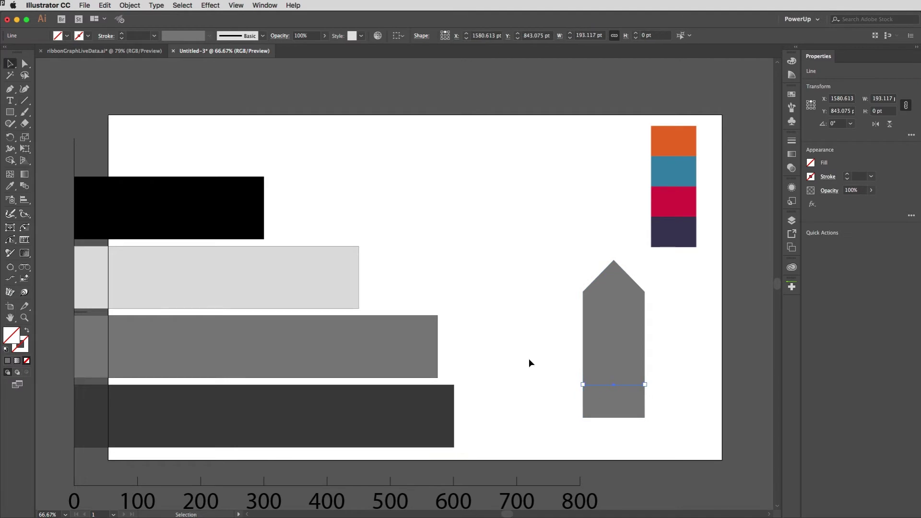
key(super+5)
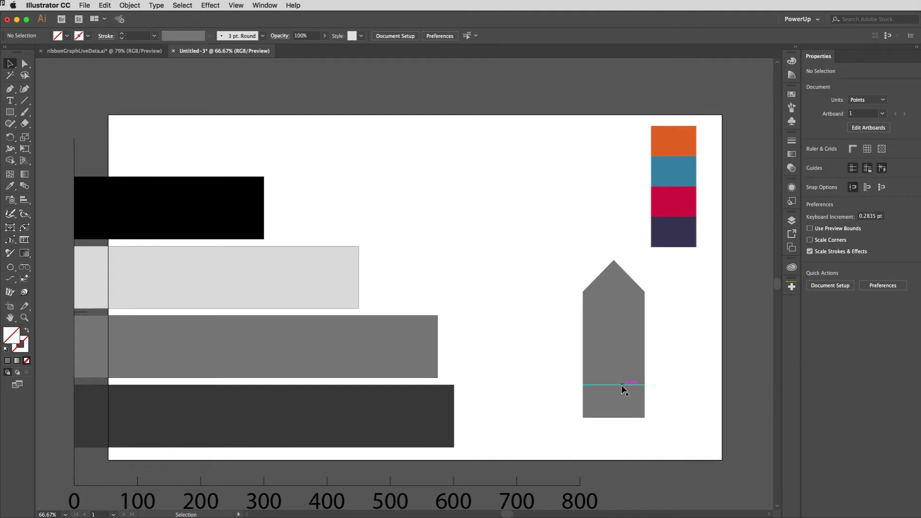
Step: Check that guides are unlocked by moving the guide off the grey pointed shape, undo that move and deselect
click(236, 5)
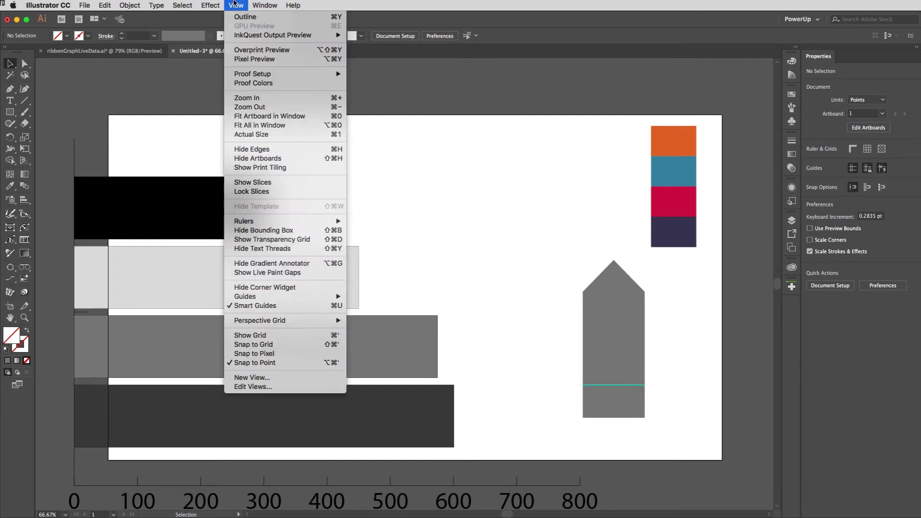
mouse_move(270, 298)
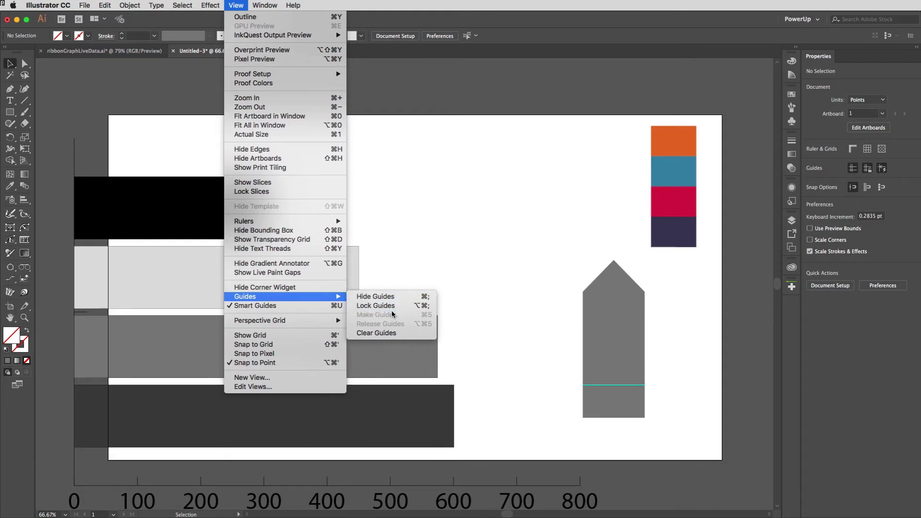
click(473, 317)
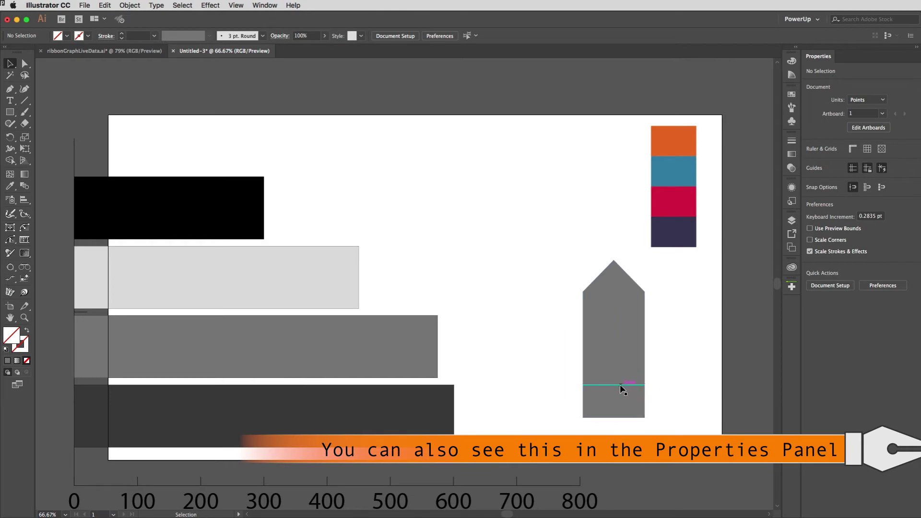
drag(620, 385, 577, 358)
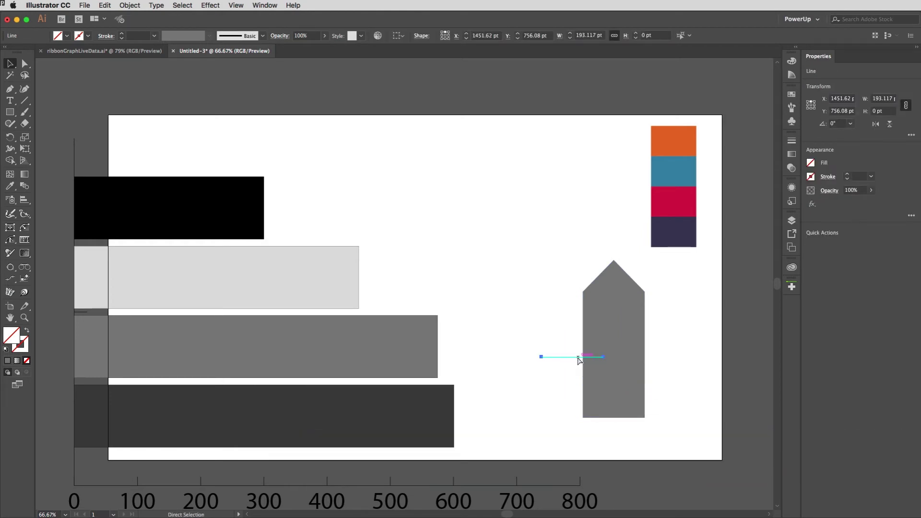
key(super+z)
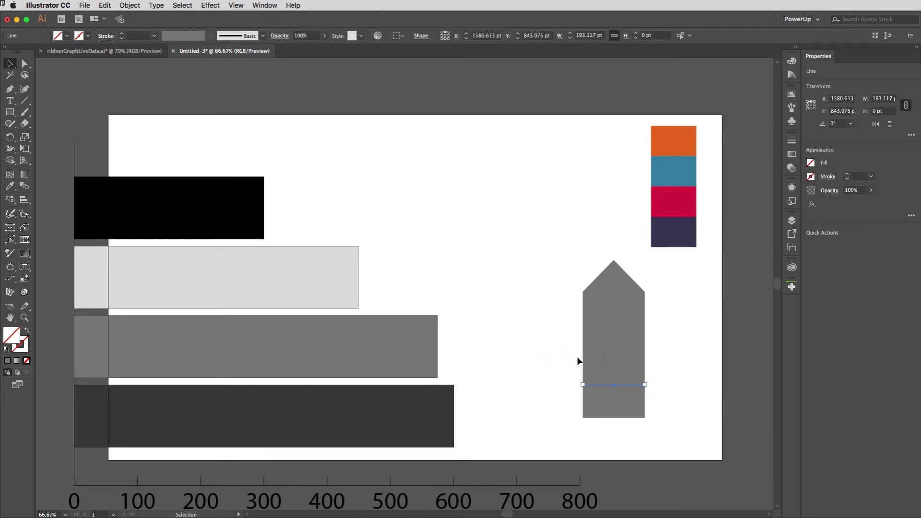
click(550, 354)
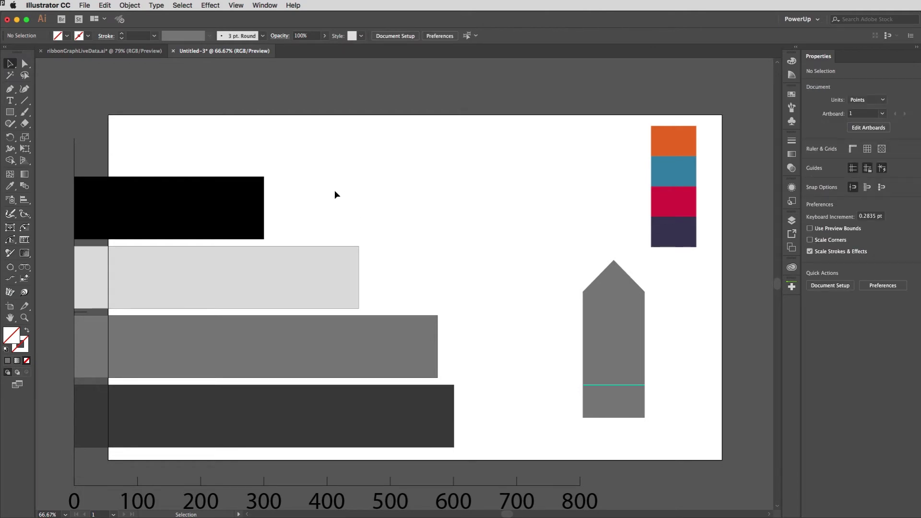
Step: Add a text label reading %02 at 100 pt in the empty area above the grey pointed shape
click(458, 207)
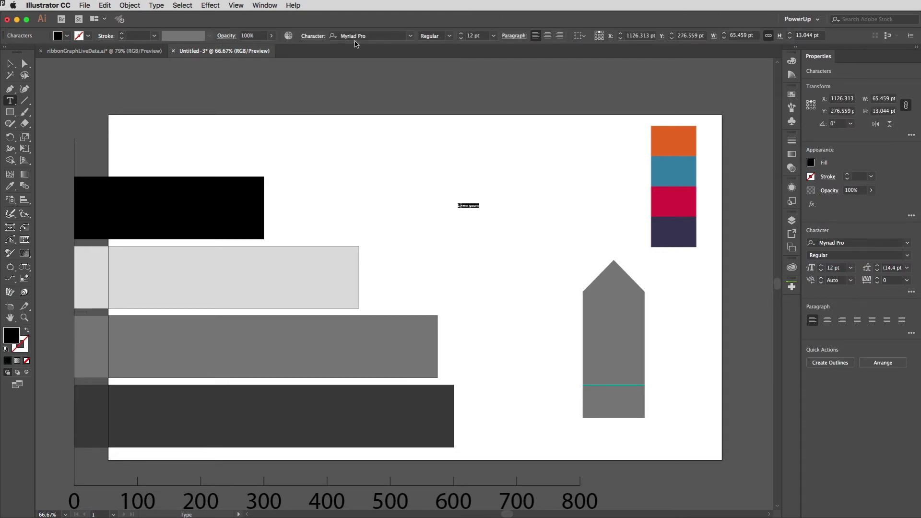
scroll(481, 36, up, 20)
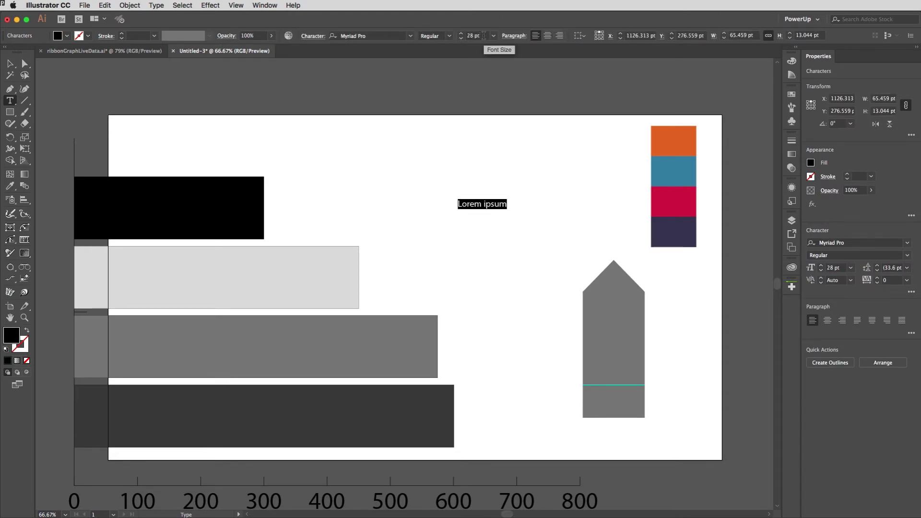
scroll(484, 36, up, 13)
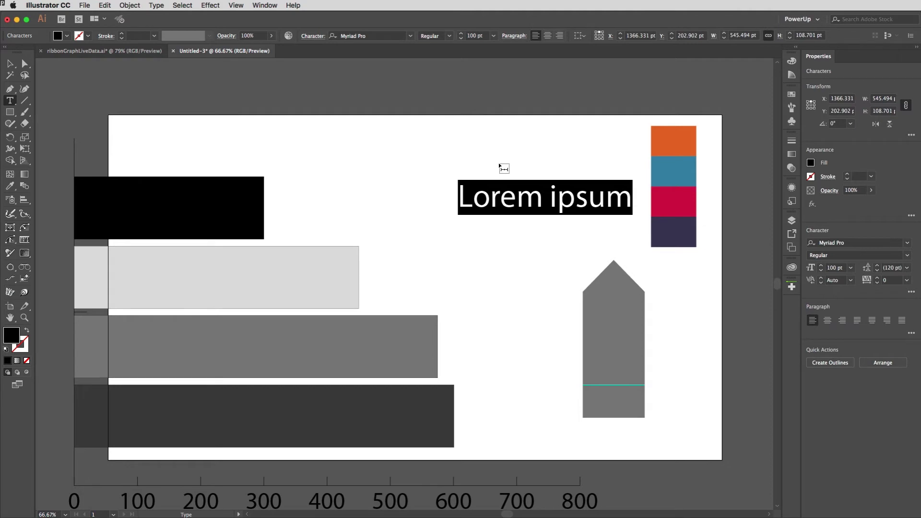
text(%)
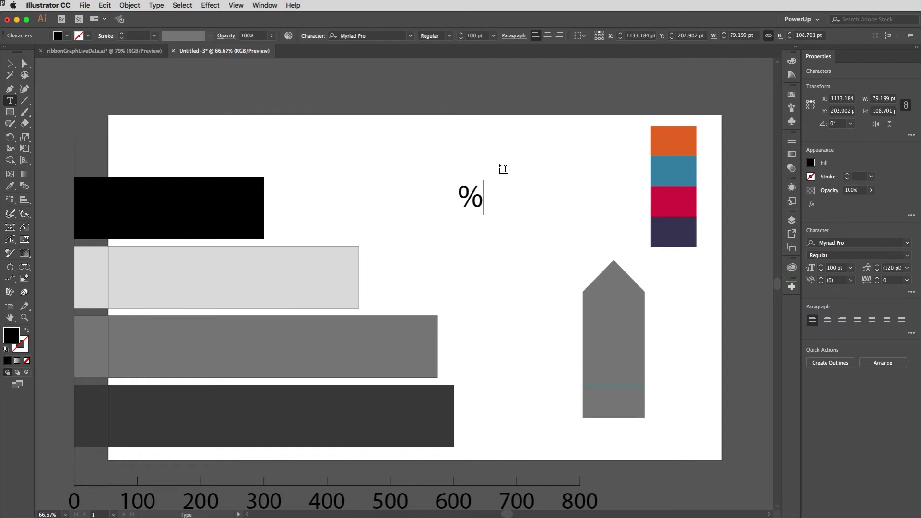
text(0)
text(3)
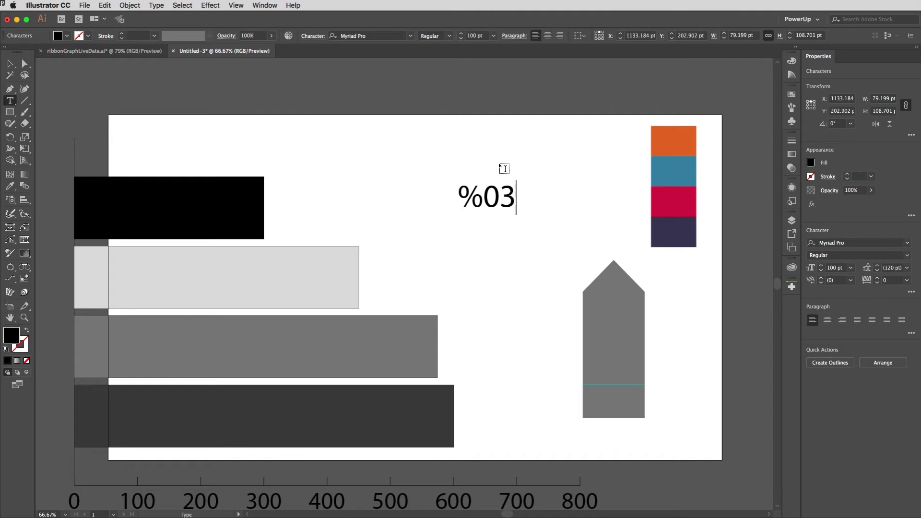
key(BackSpace)
text(2)
drag(516, 196, 500, 194)
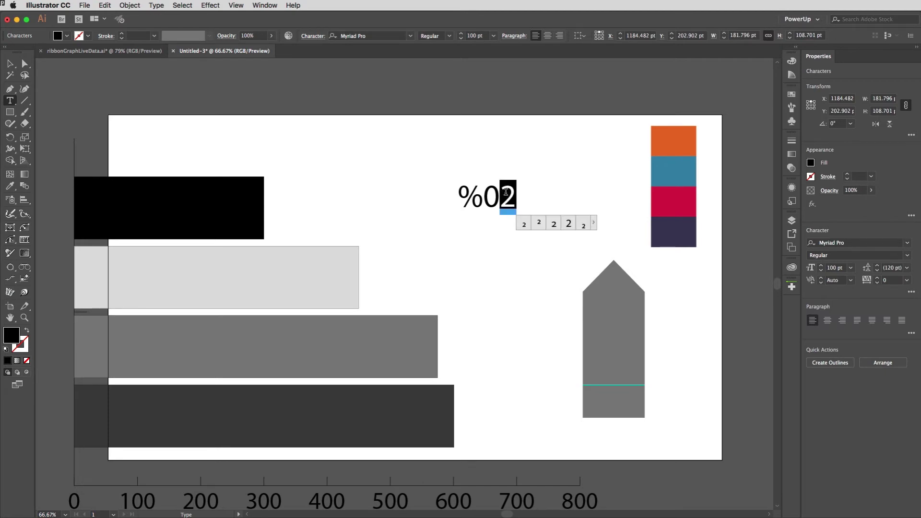
key(Escape)
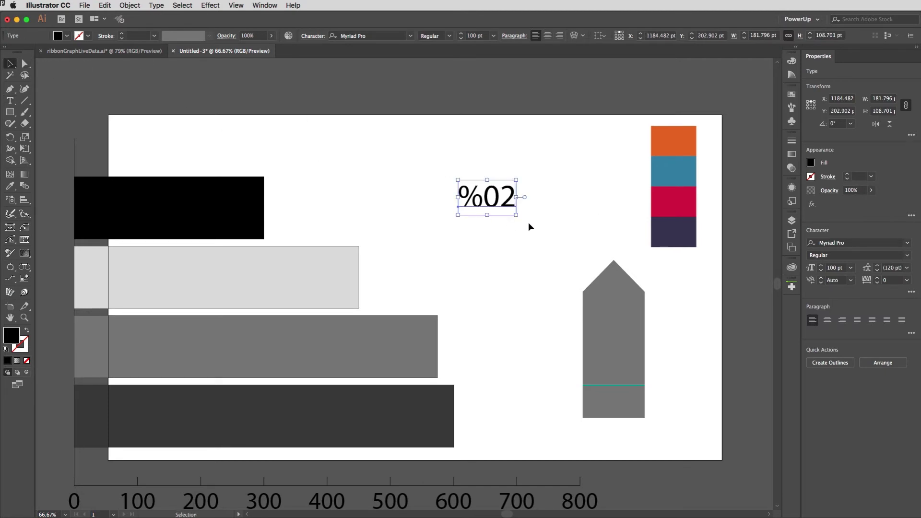
Step: Place the %02 label, rotated 90°, inside the pointed shape above the guide and fill the text white
drag(519, 219, 622, 306)
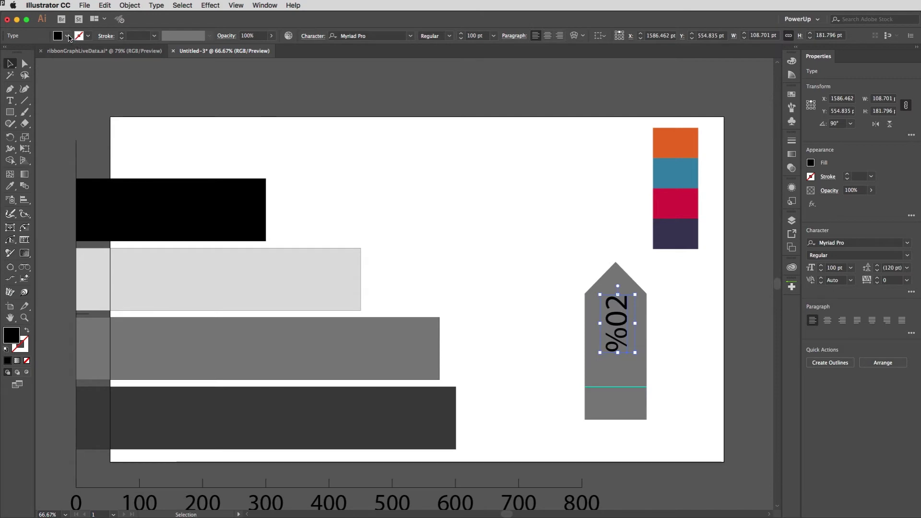
click(68, 35)
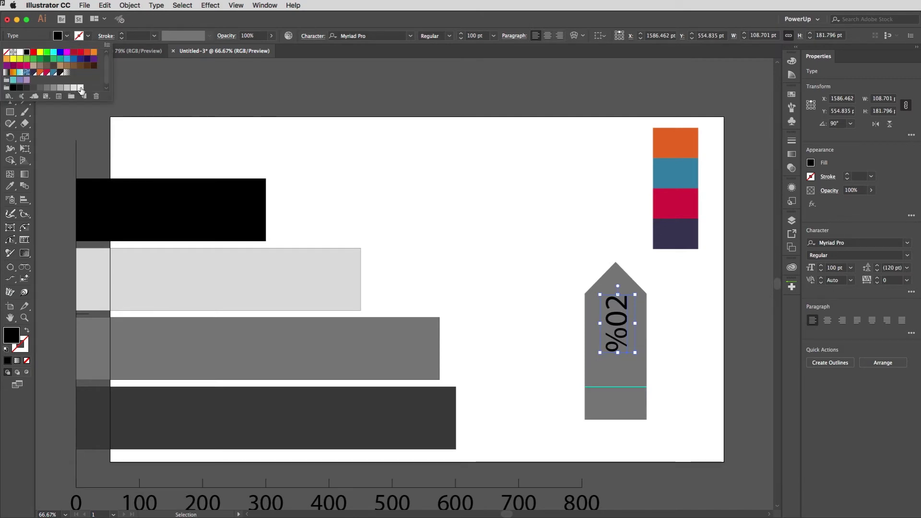
click(20, 52)
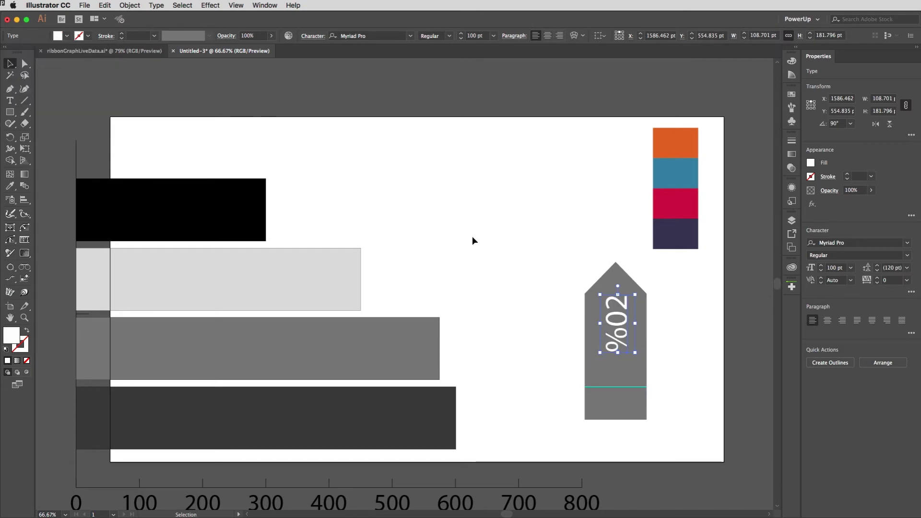
click(528, 257)
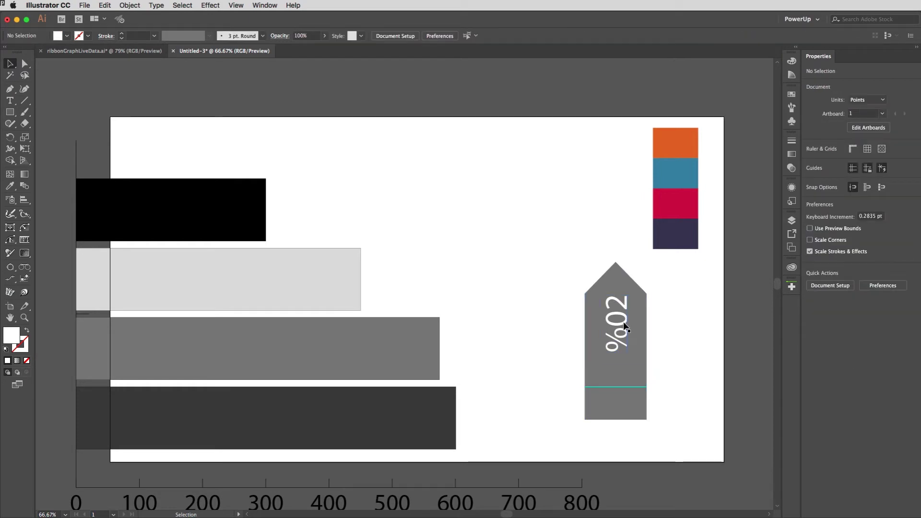
click(624, 326)
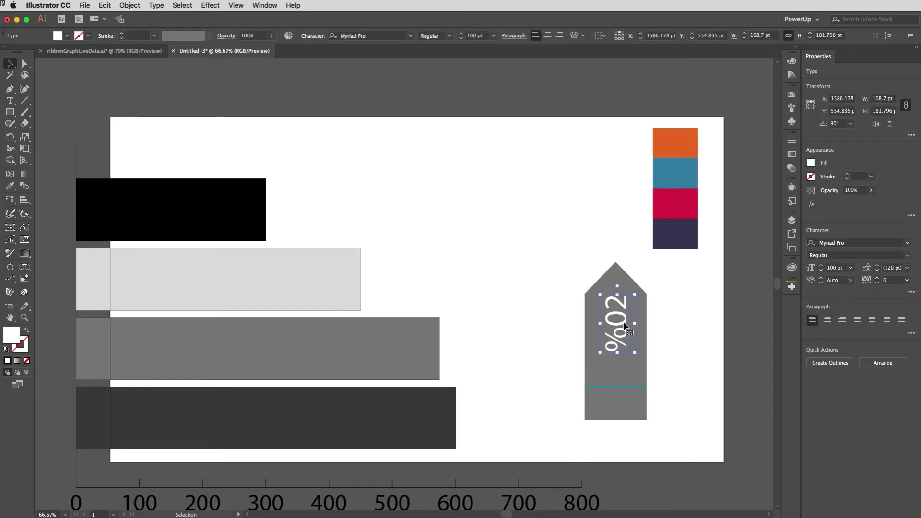
click(658, 319)
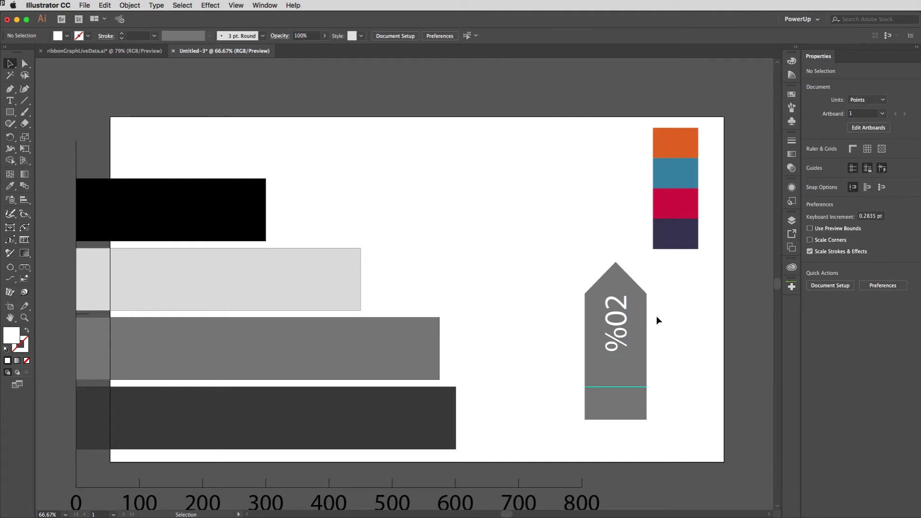
Step: Create a new graph design from the grey pointed shape together with its guide and %02 label
drag(555, 276, 670, 442)
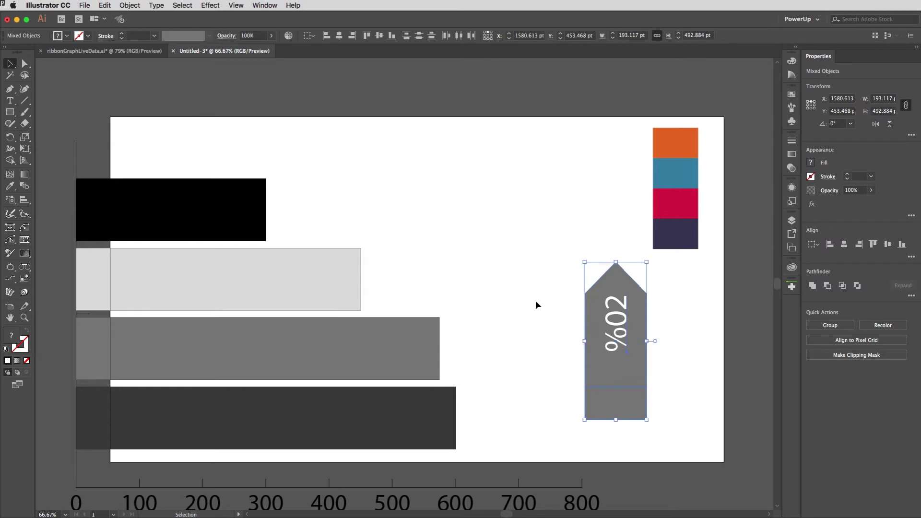
click(134, 4)
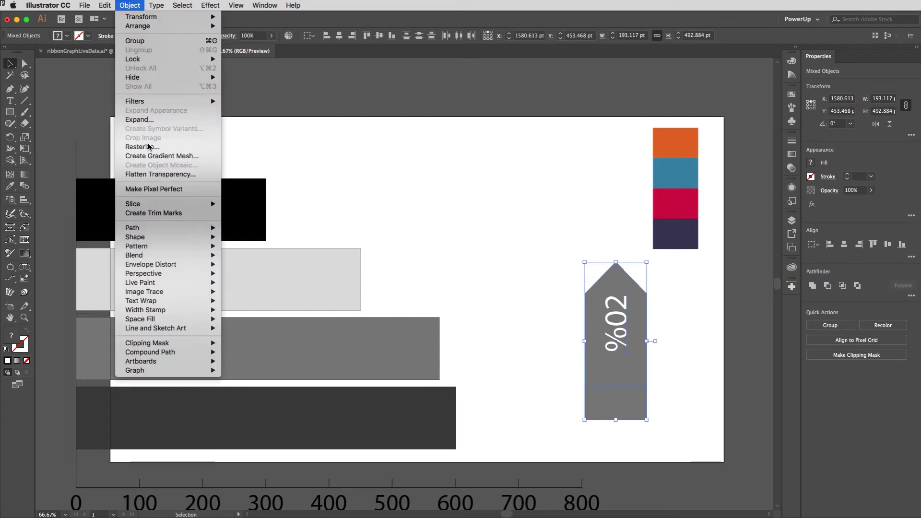
mouse_move(174, 373)
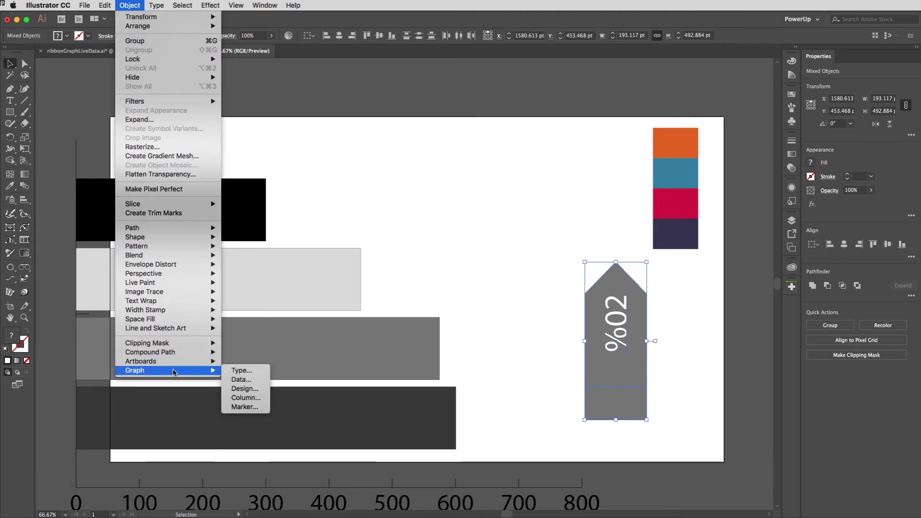
click(255, 392)
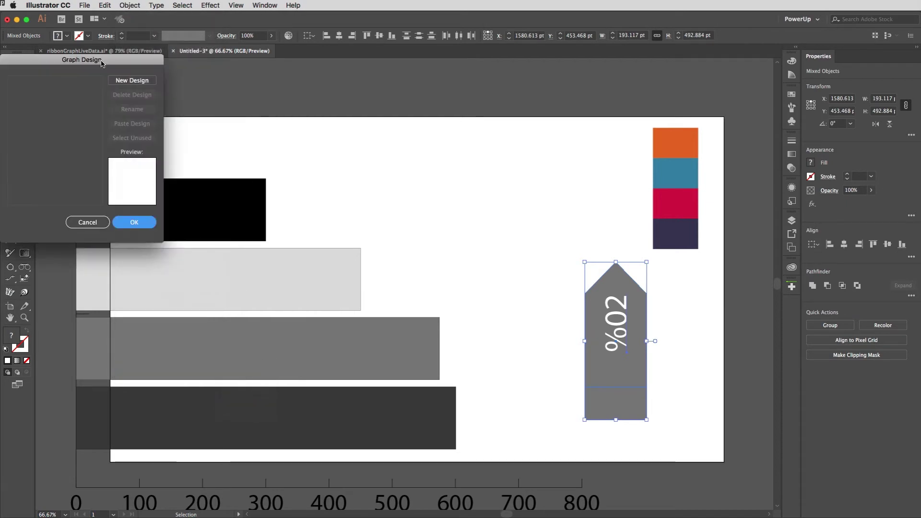
drag(119, 62, 474, 100)
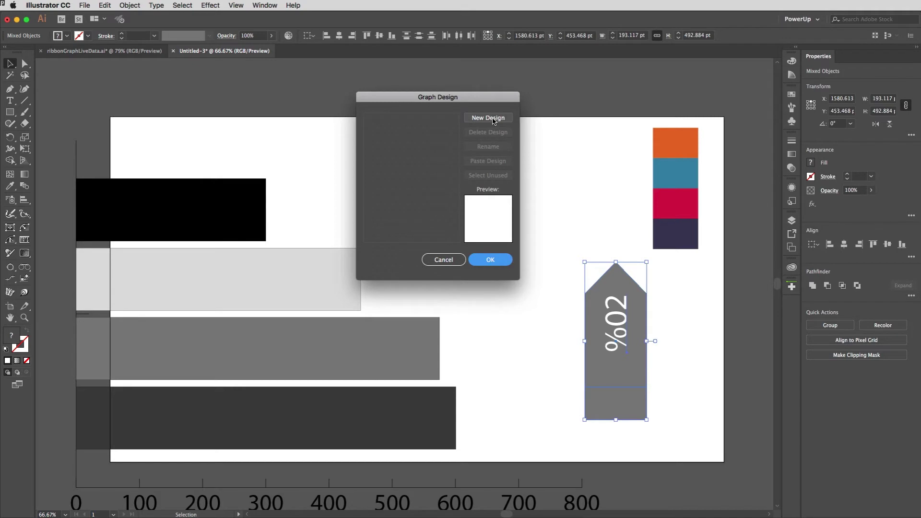
click(488, 118)
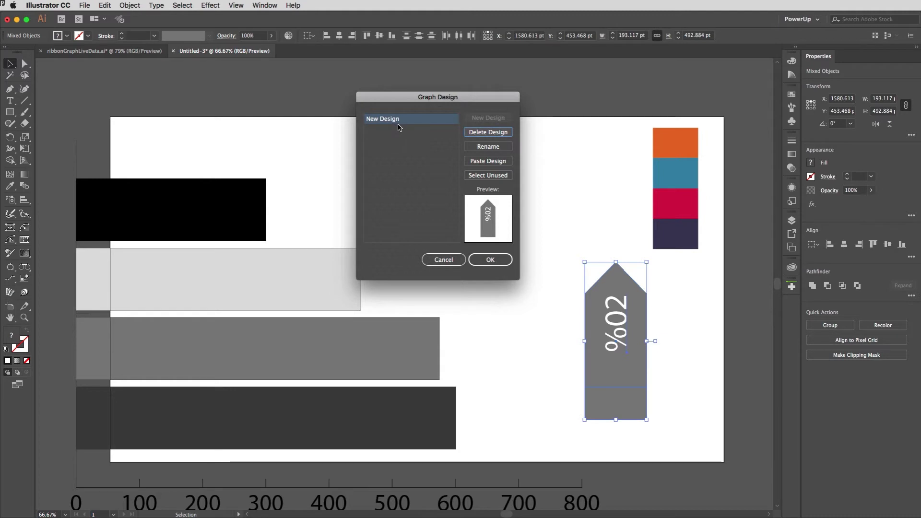
Step: Rename the new graph design as Pointy and accept the graph design settings
click(487, 146)
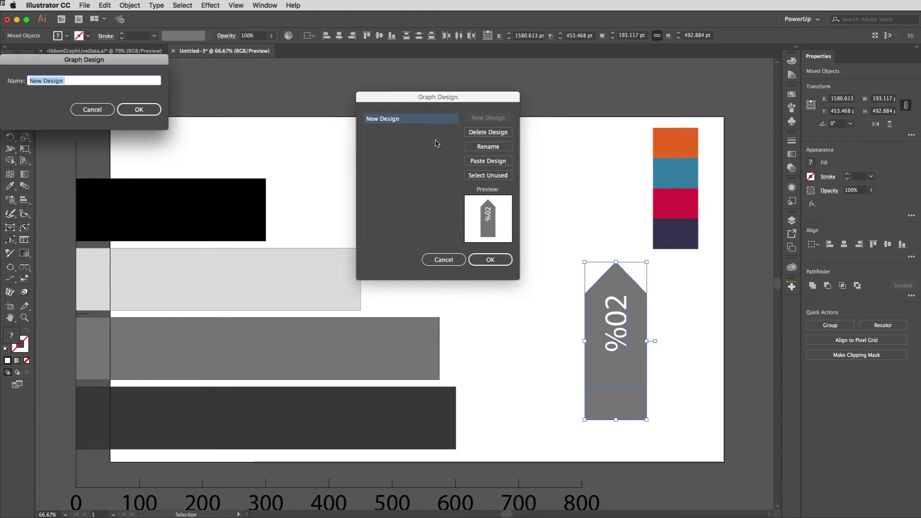
drag(102, 61, 424, 152)
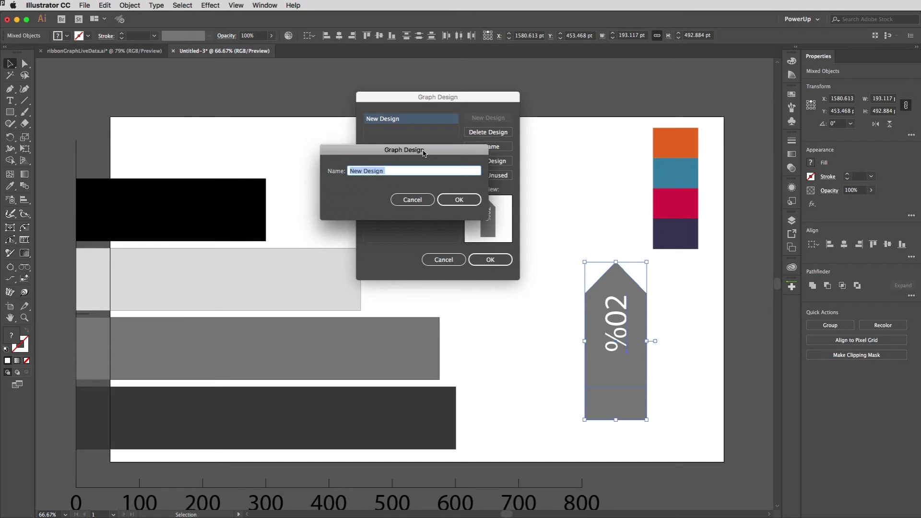
text(Pointy)
click(460, 202)
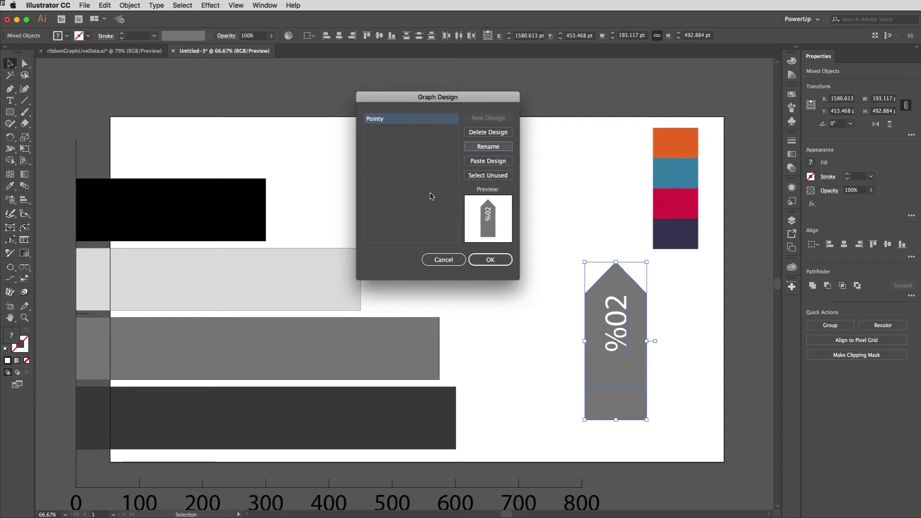
click(491, 261)
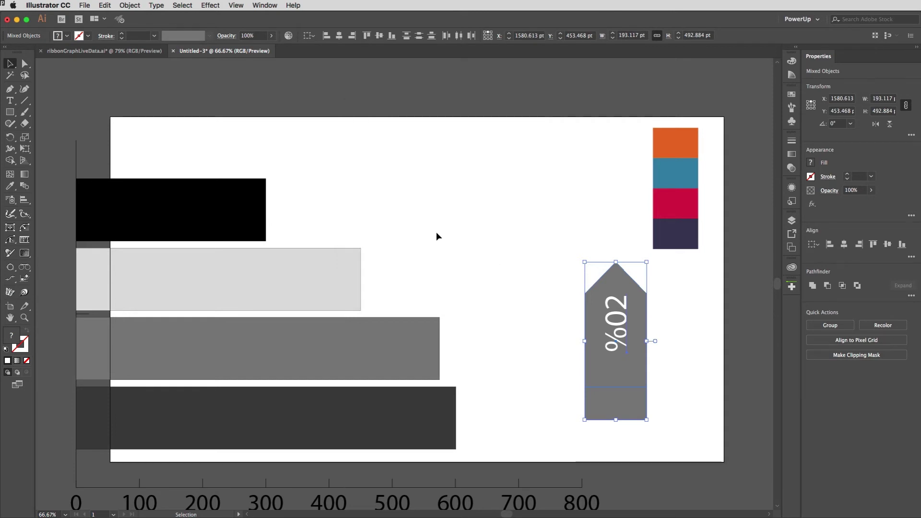
Step: Move the bar graph so its bars start at the artboard's left edge and its value axis lies just below the artboard
drag(229, 206, 261, 181)
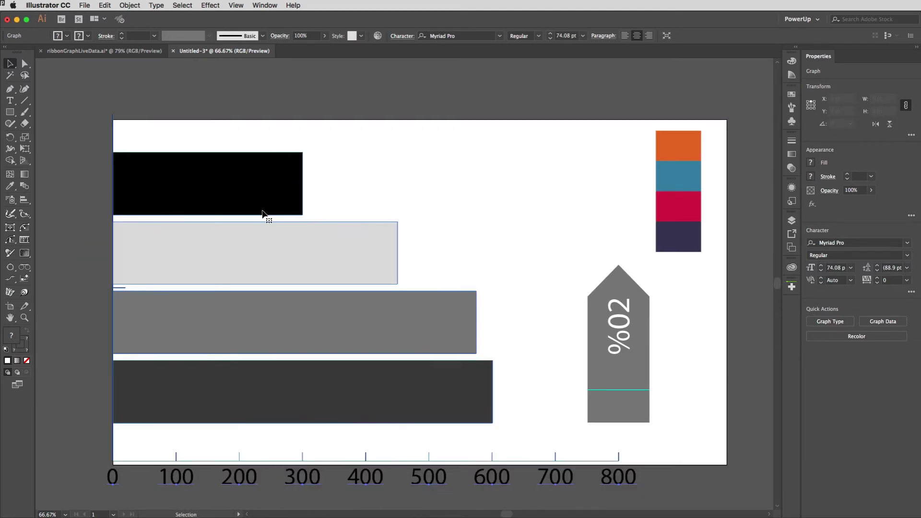
key(Down)
key(Down)
key(Down)
key(Down)
key(Down)
key(Down)
key(Down)
key(Down)
key(Down)
key(Down)
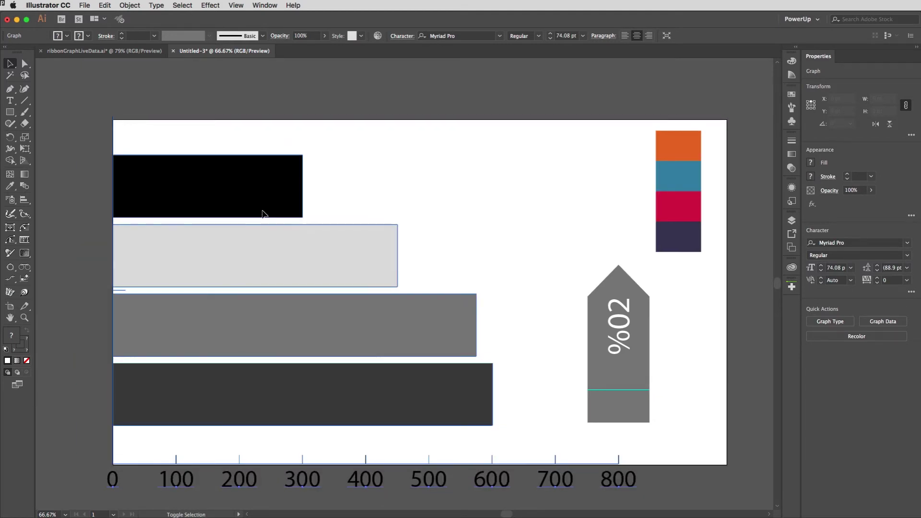
key(Down)
key(Down)
key(Down)
key(Down)
key(Down)
key(Down)
key(Down)
key(Down)
key(Down)
key(Down)
key(Down)
key(Down)
key(Down)
key(Down)
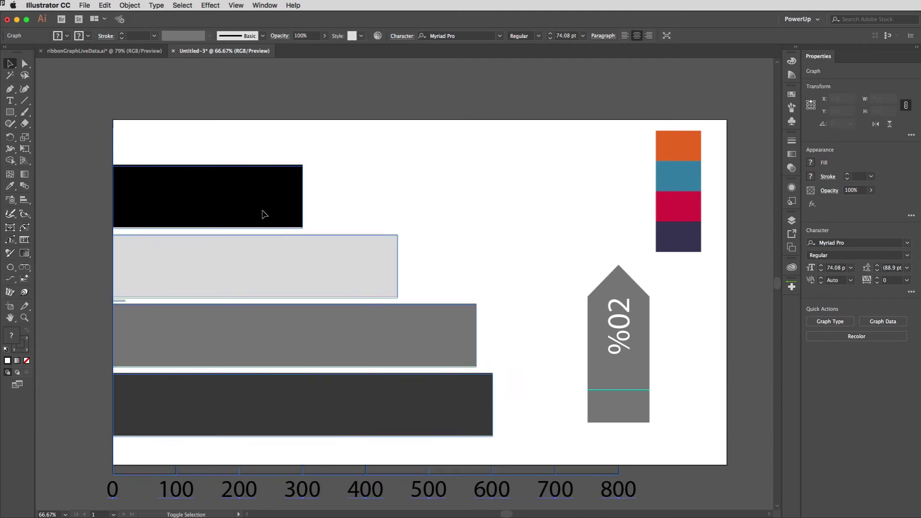
key(Down)
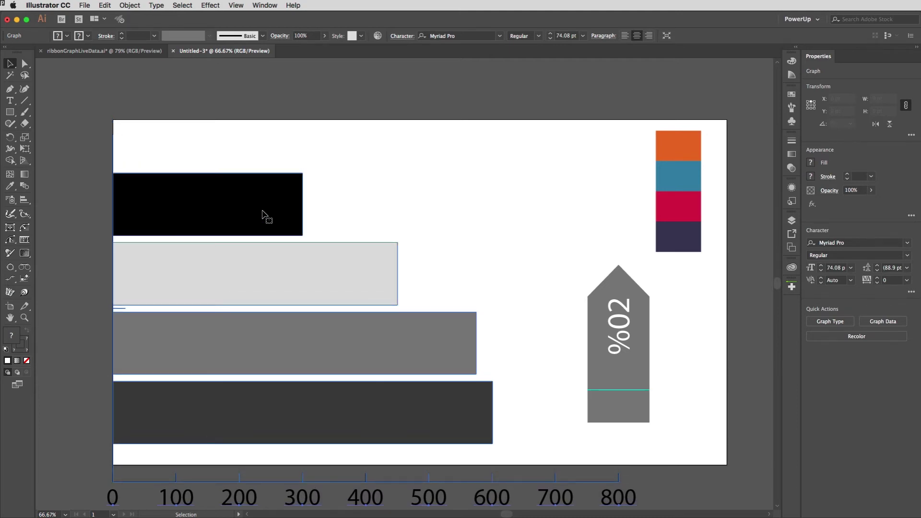
Step: Remove the stroke from all the tick marks on the graph's value axis using the Group Selection tool
scroll(335, 206, down, 3)
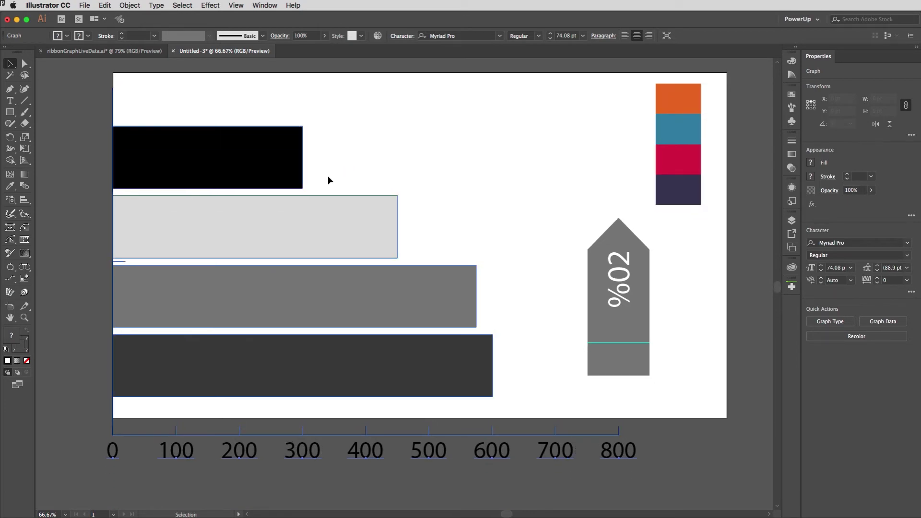
click(24, 63)
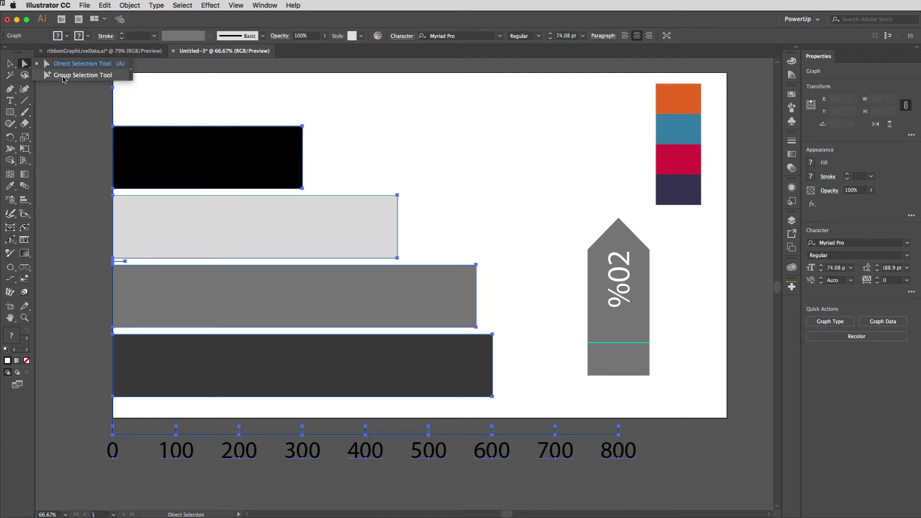
click(62, 76)
click(64, 80)
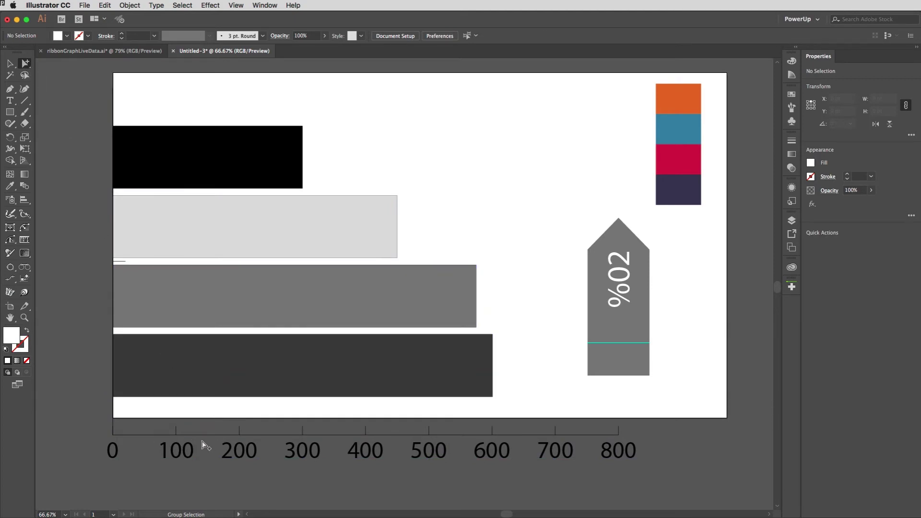
click(177, 430)
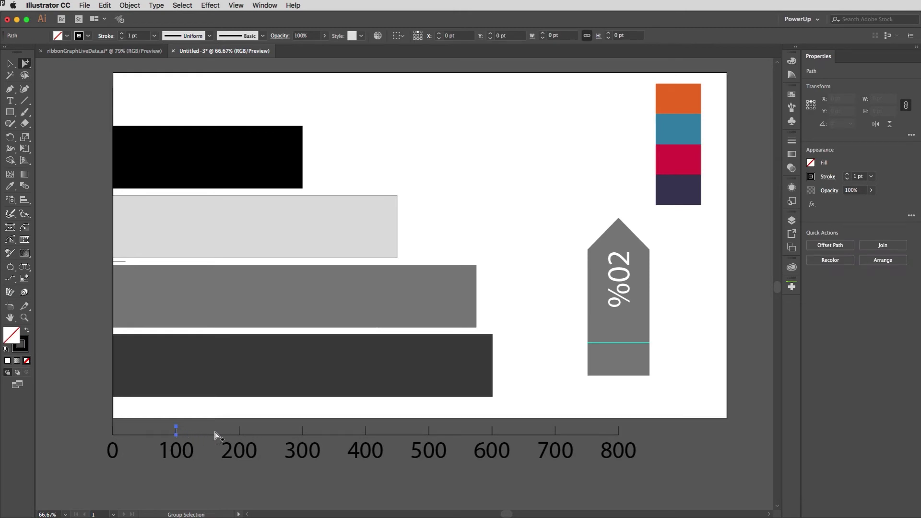
click(176, 432)
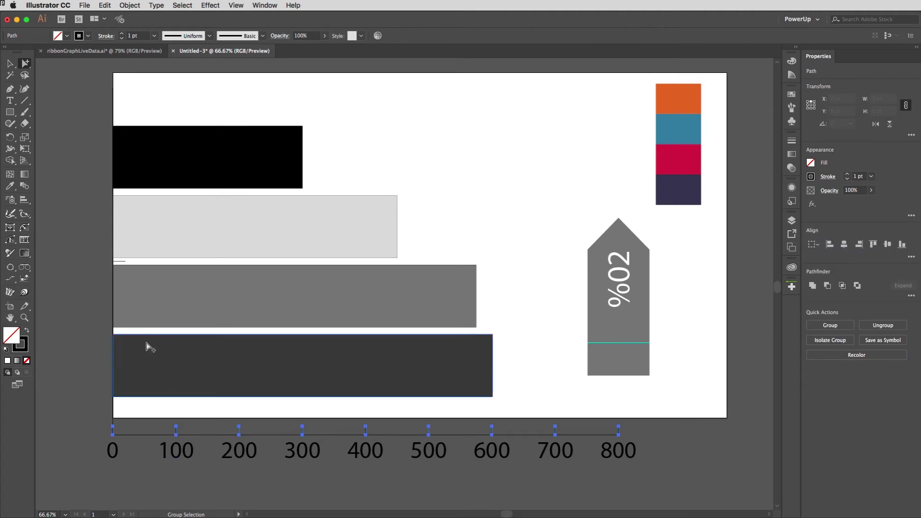
click(88, 36)
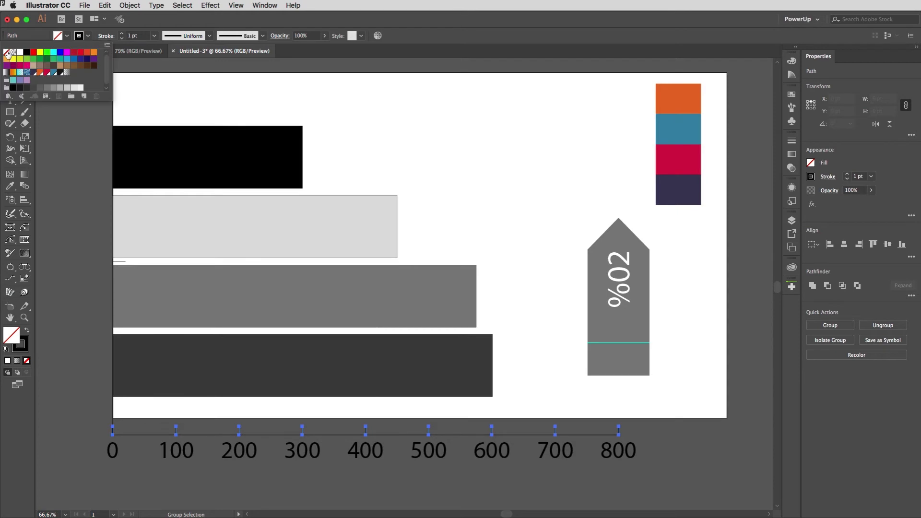
click(6, 51)
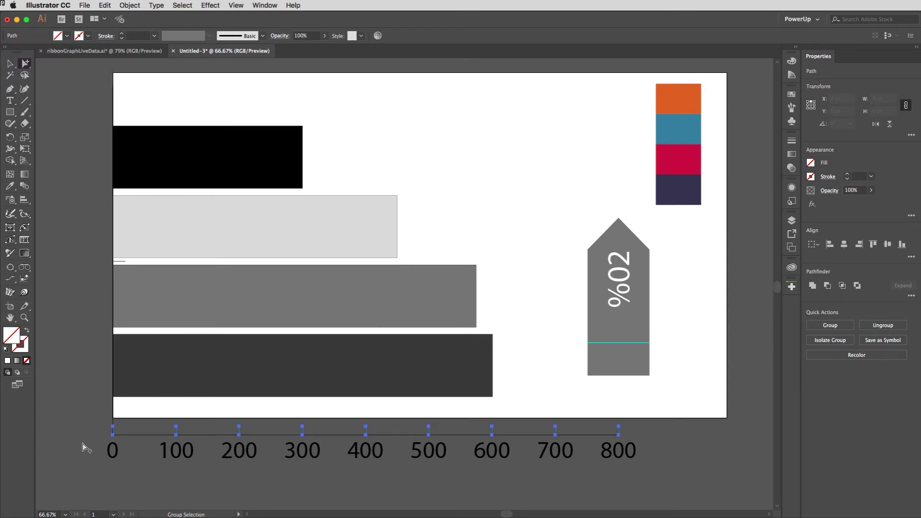
Step: Select all the number labels along the value axis and set their fill to none
click(115, 455)
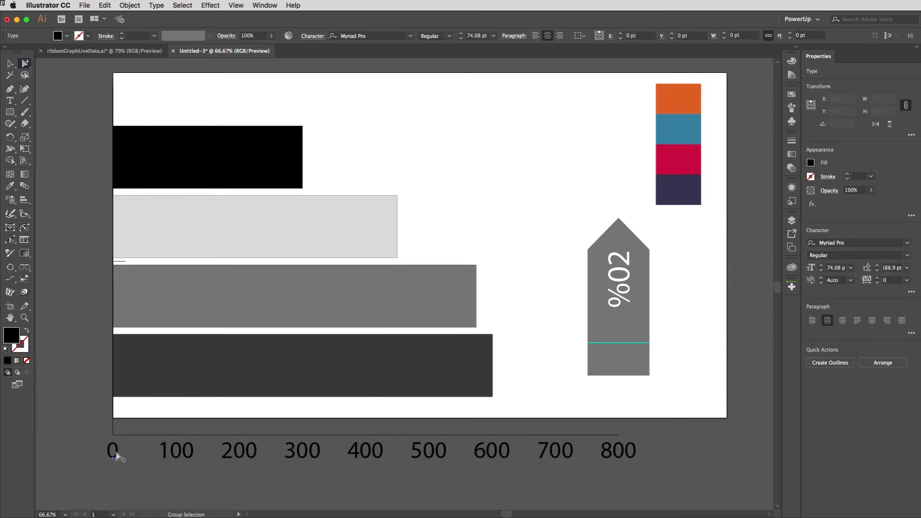
click(117, 456)
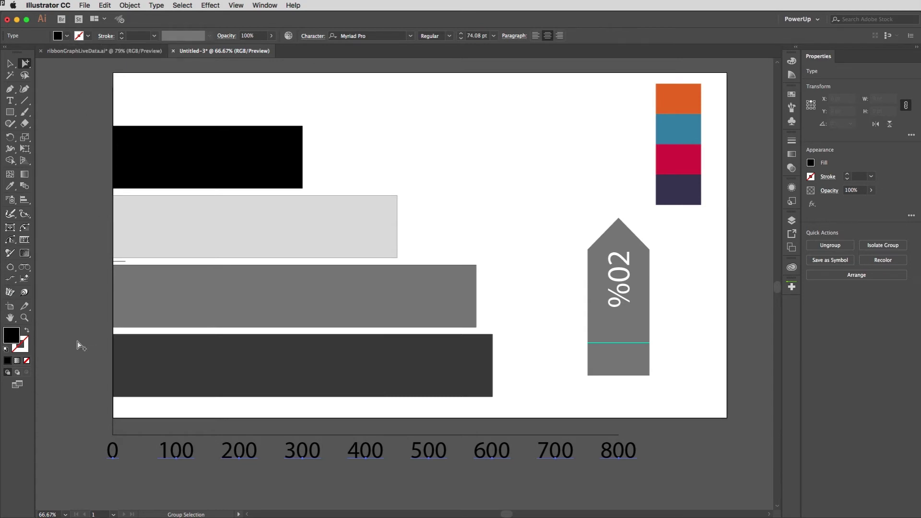
key(slash)
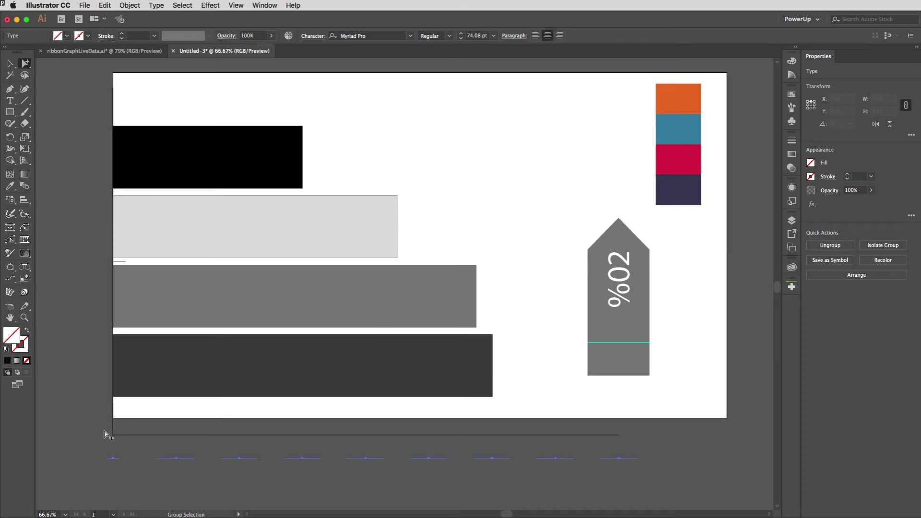
Step: Select the graph's horizontal and vertical axis lines where they meet at the origin and set their stroke to none
drag(100, 425, 131, 442)
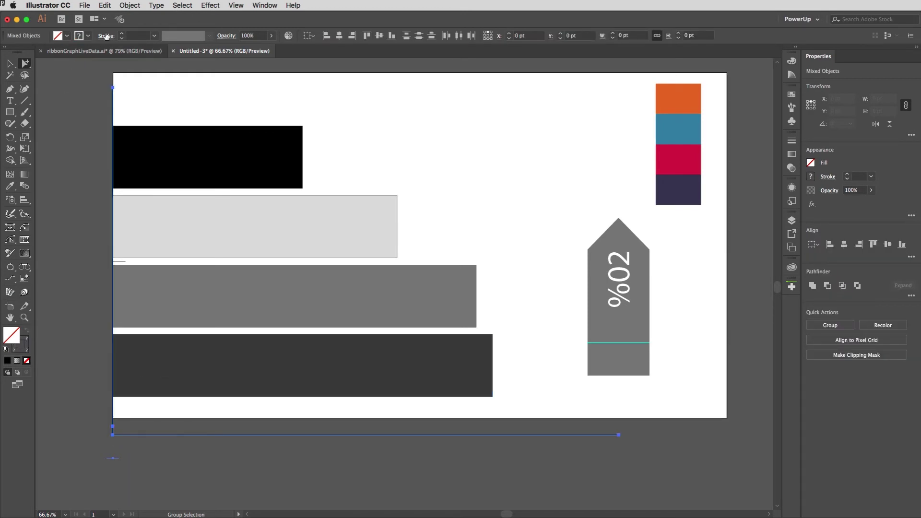
click(80, 40)
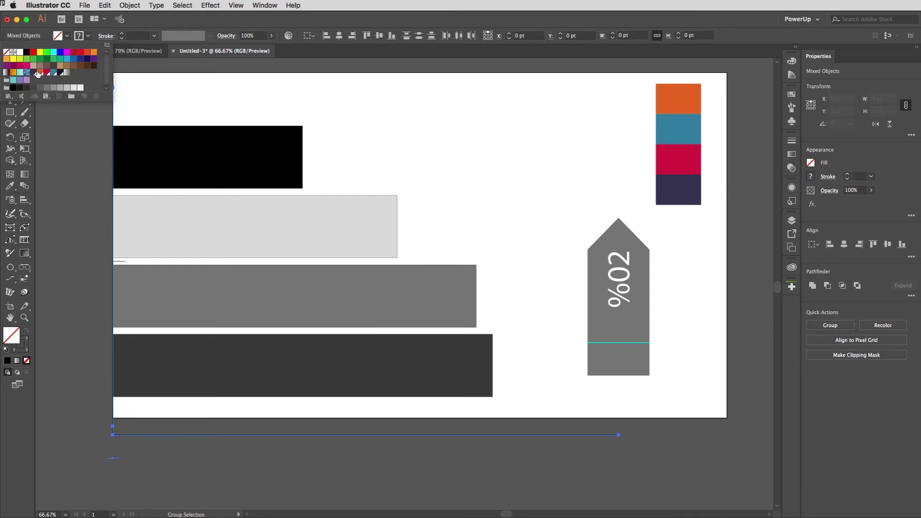
click(7, 52)
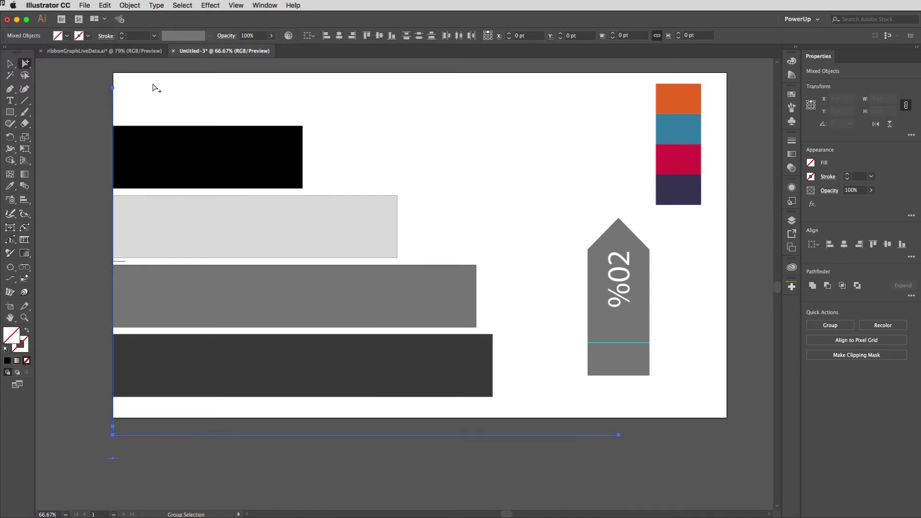
Step: Remove the stroke from the short category tick mark between the second and third bars, leaving nothing selected
click(125, 262)
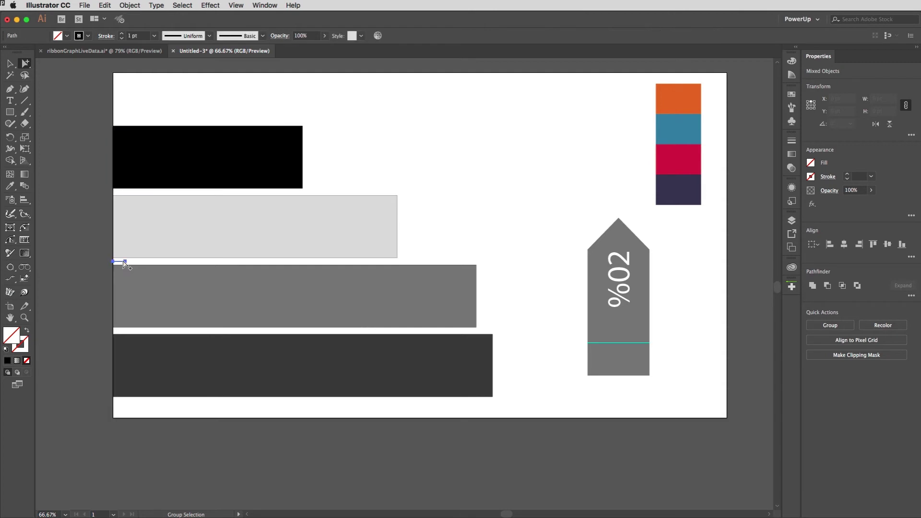
key(super+shift+a)
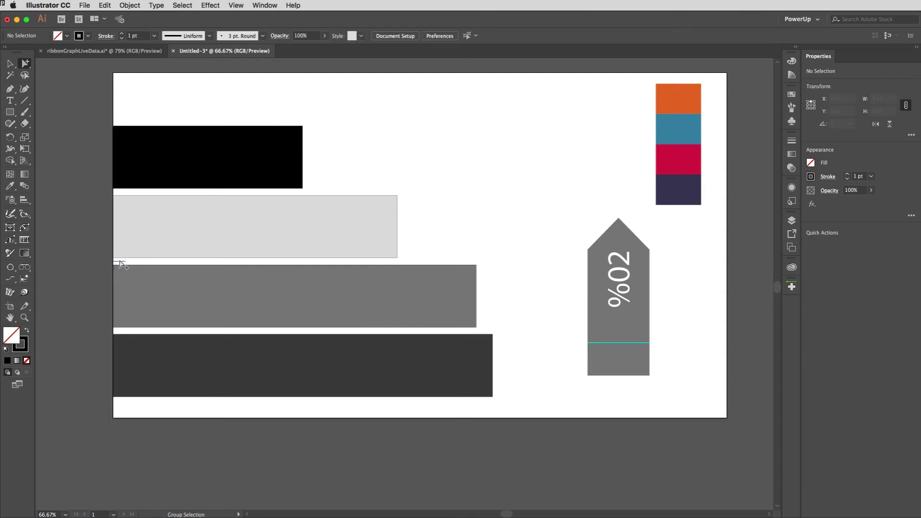
click(121, 262)
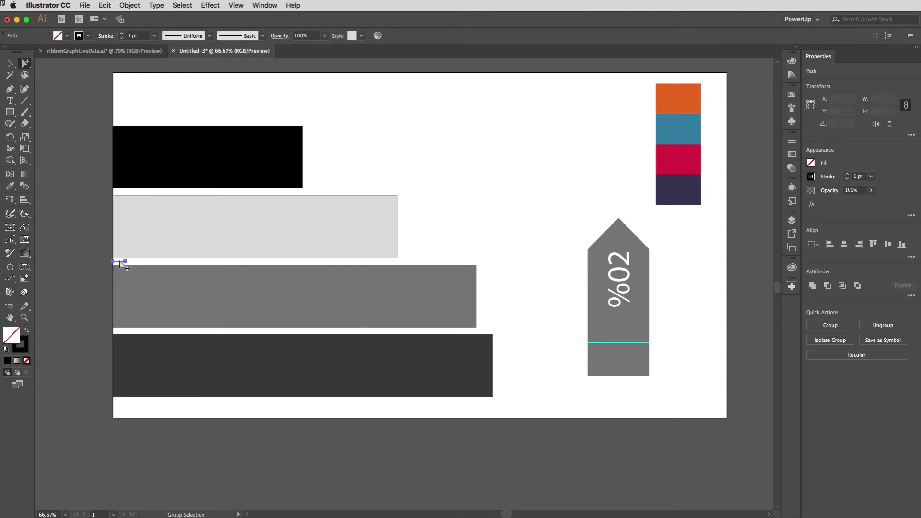
click(88, 36)
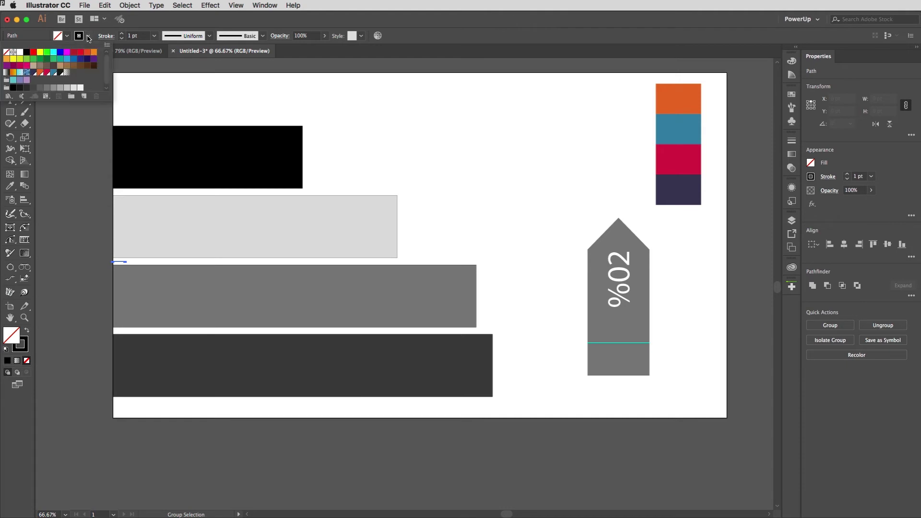
click(6, 52)
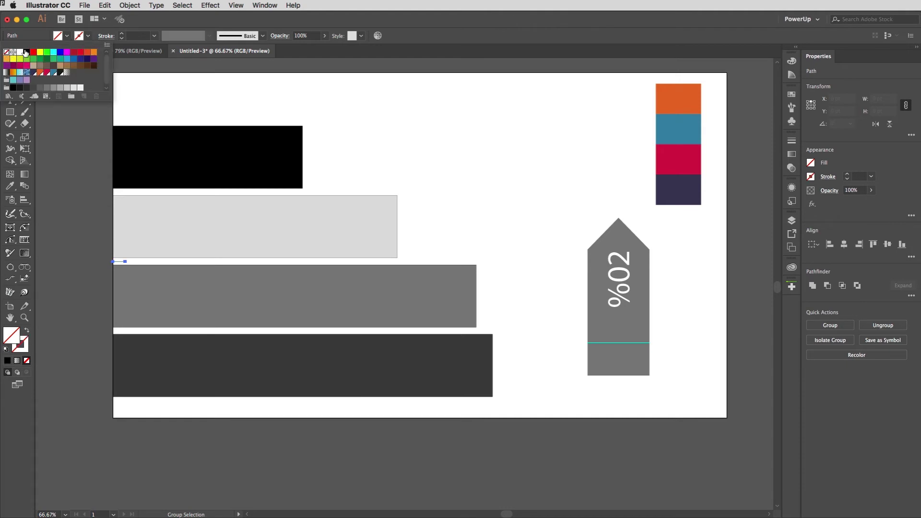
click(95, 143)
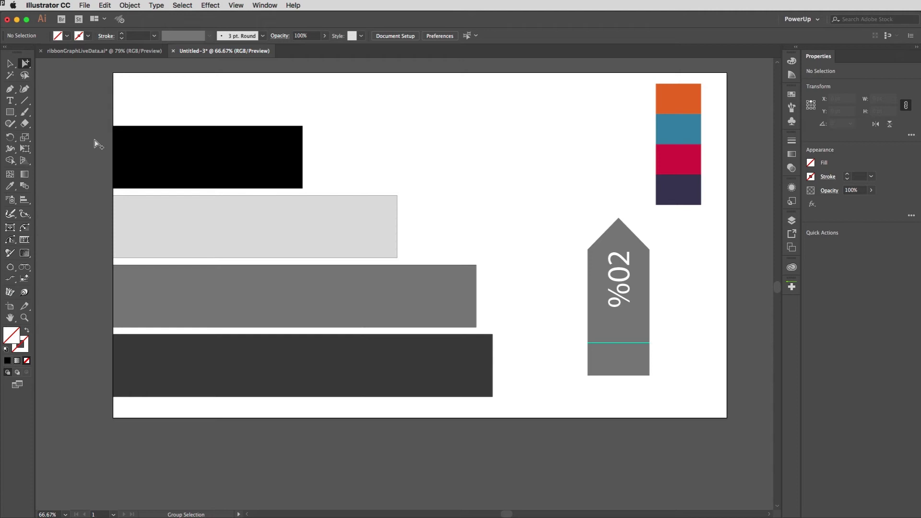
Step: Select all four bars of the graph, set their stroke to none and deselect them
click(359, 223)
click(359, 223)
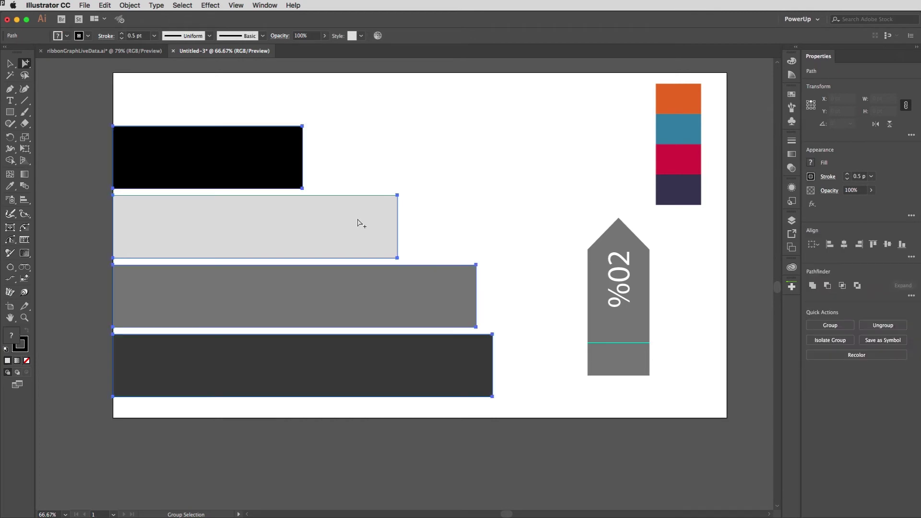
click(87, 36)
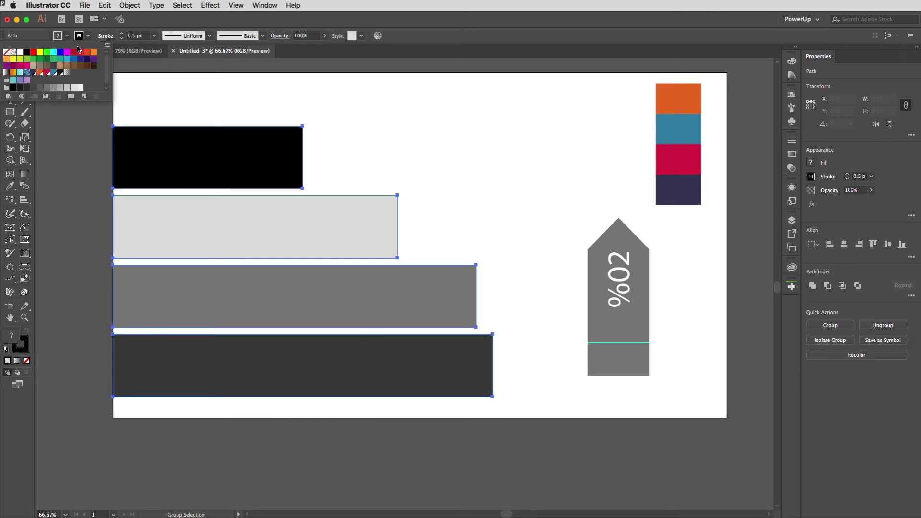
click(7, 52)
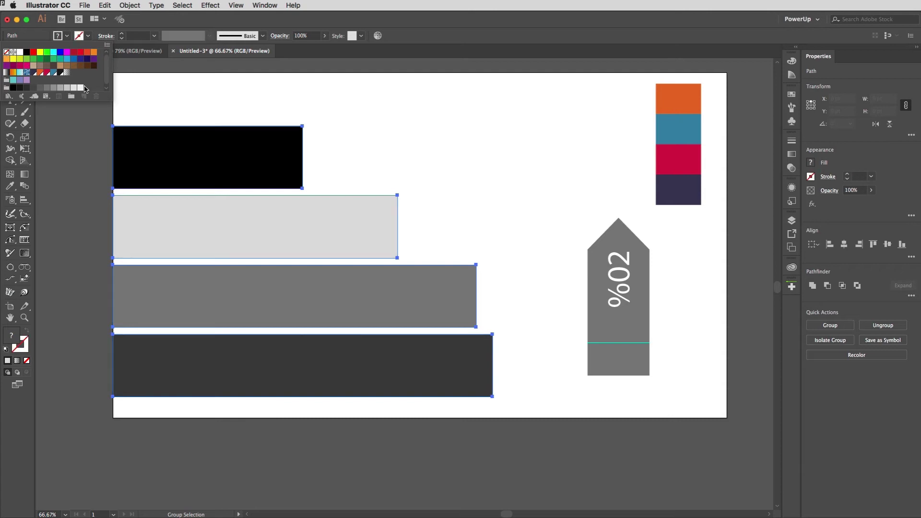
click(96, 145)
click(77, 147)
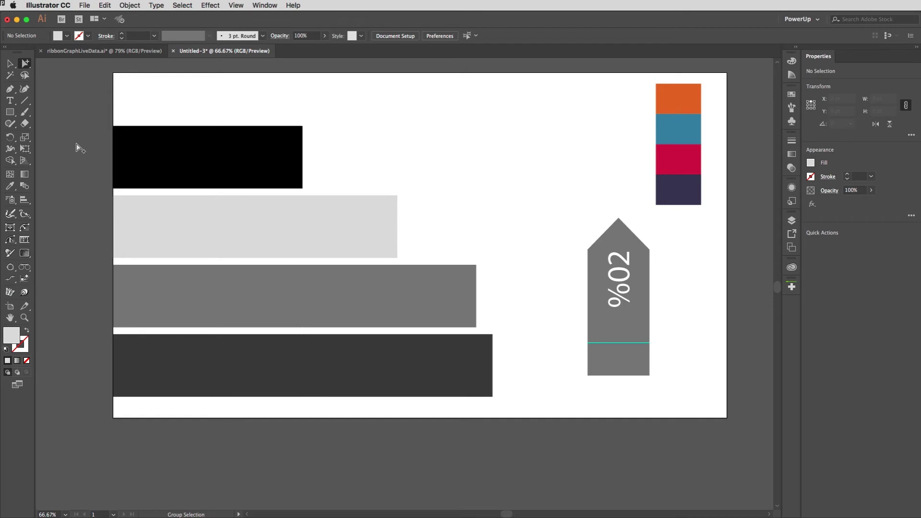
Step: Apply the Pointy column design to the whole bar graph with the Sliding column type
click(9, 63)
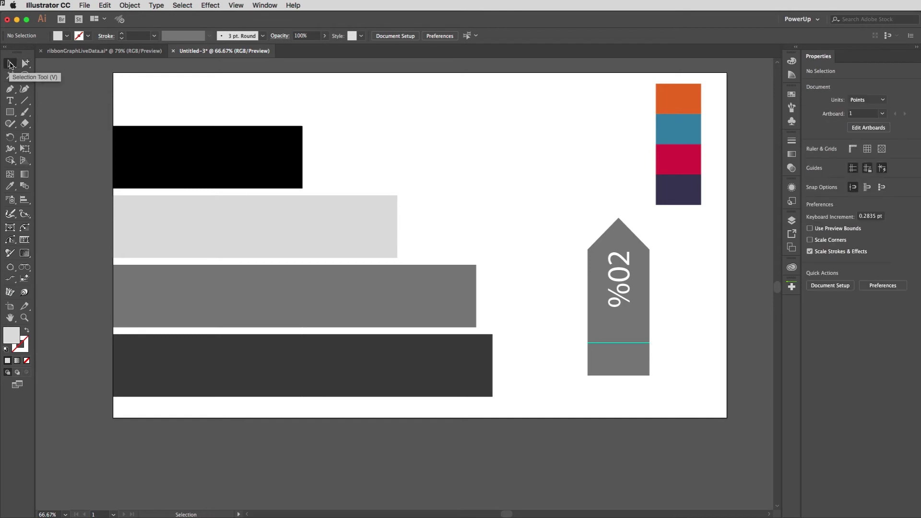
click(248, 160)
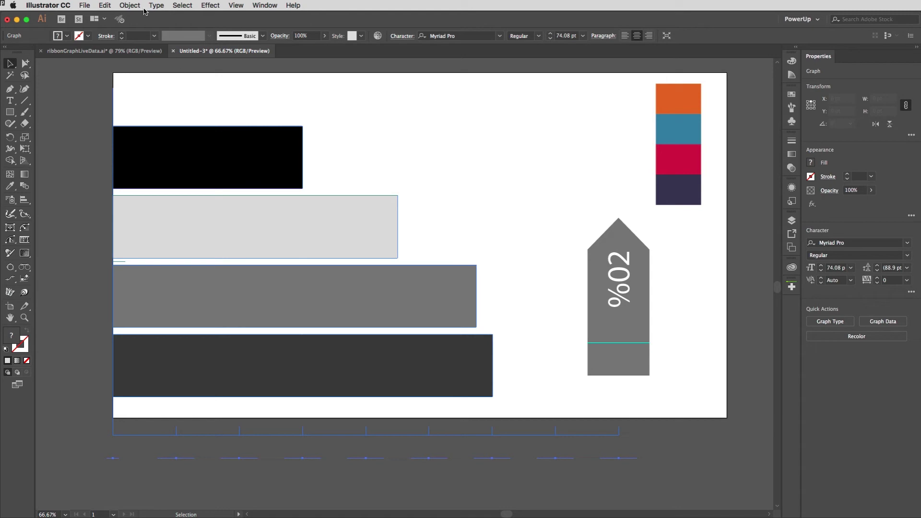
click(127, 5)
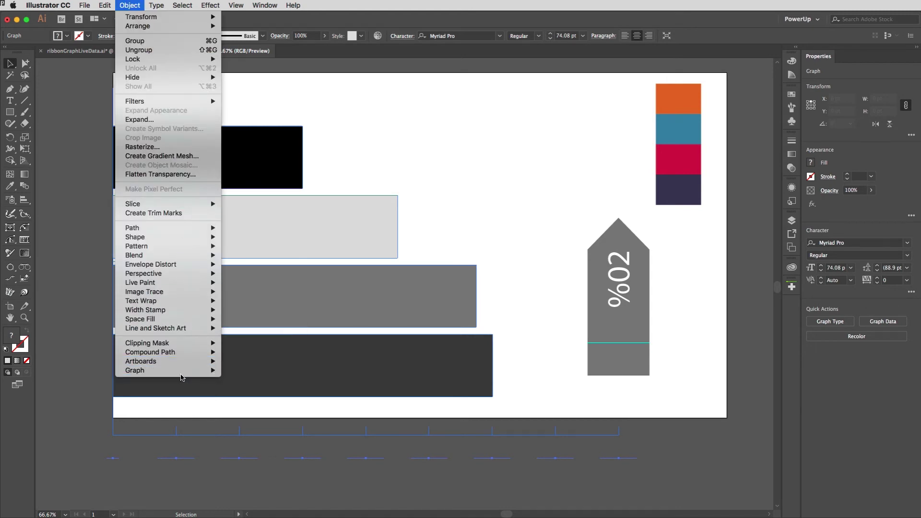
mouse_move(182, 372)
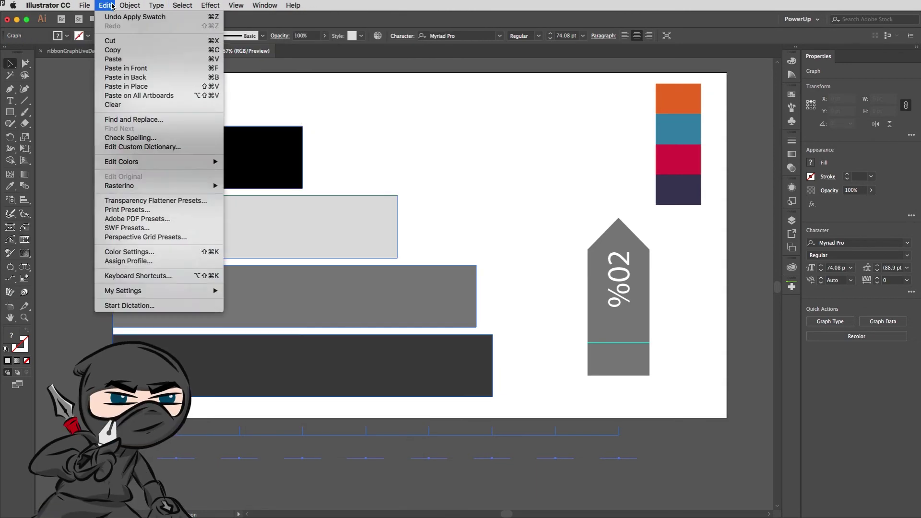
click(315, 12)
click(264, 5)
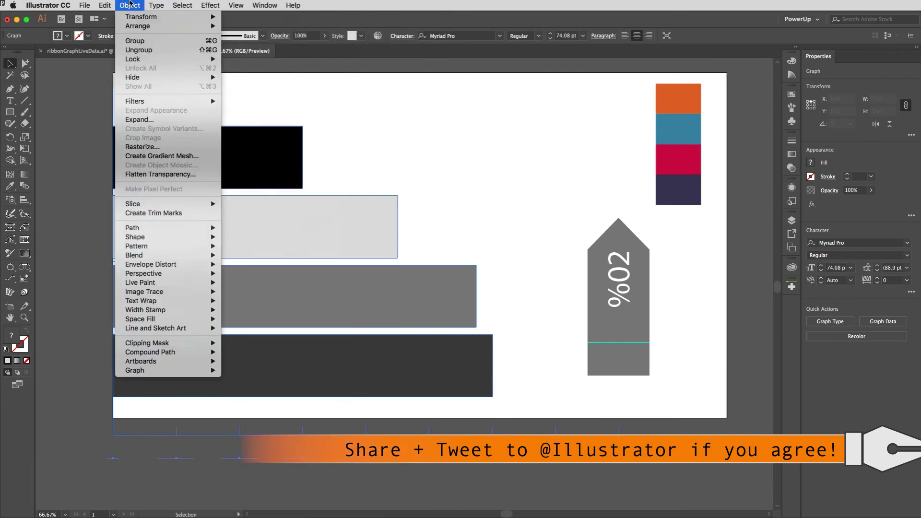
mouse_move(177, 372)
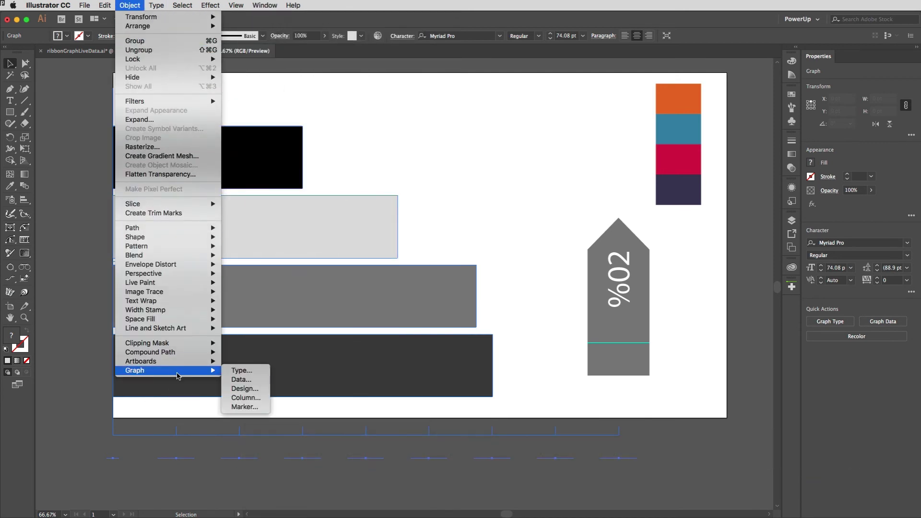
click(257, 398)
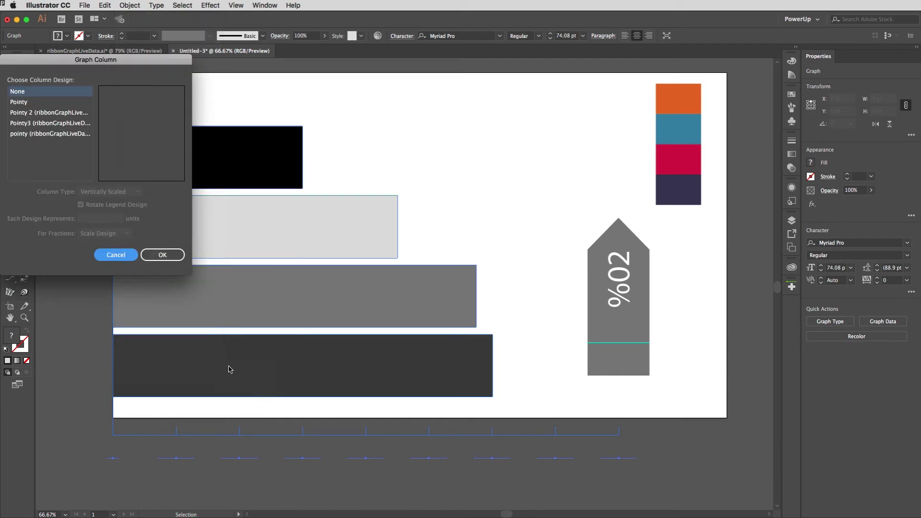
click(23, 105)
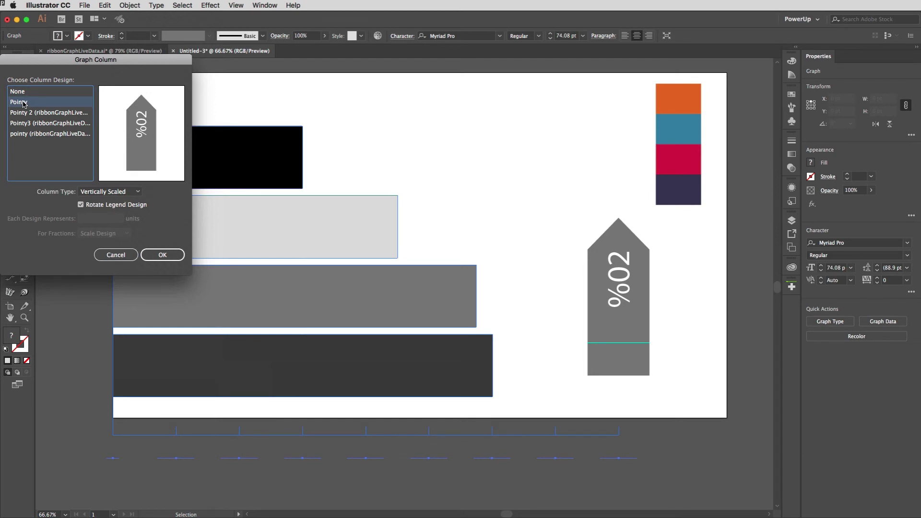
click(138, 193)
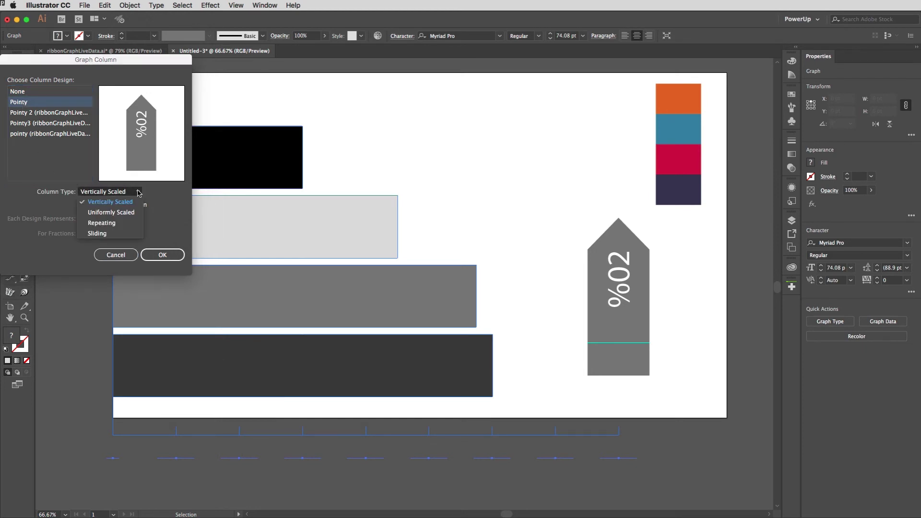
click(118, 234)
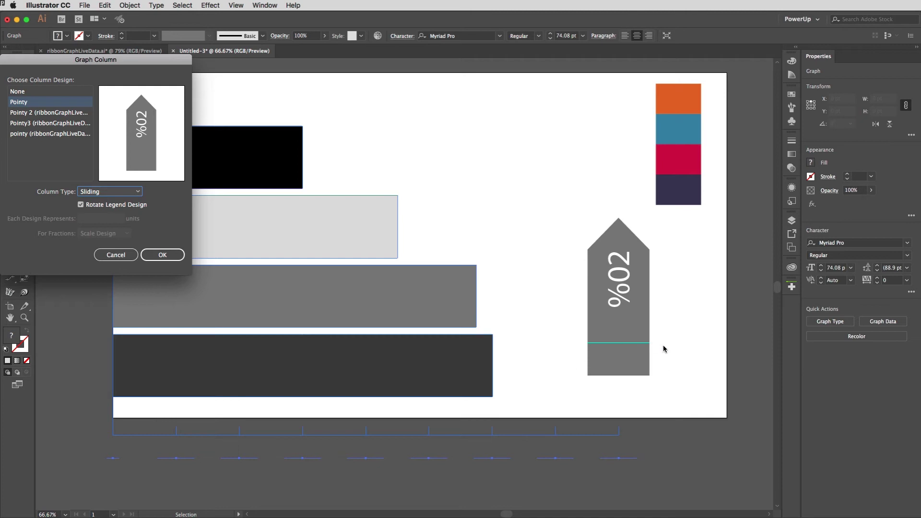
click(163, 254)
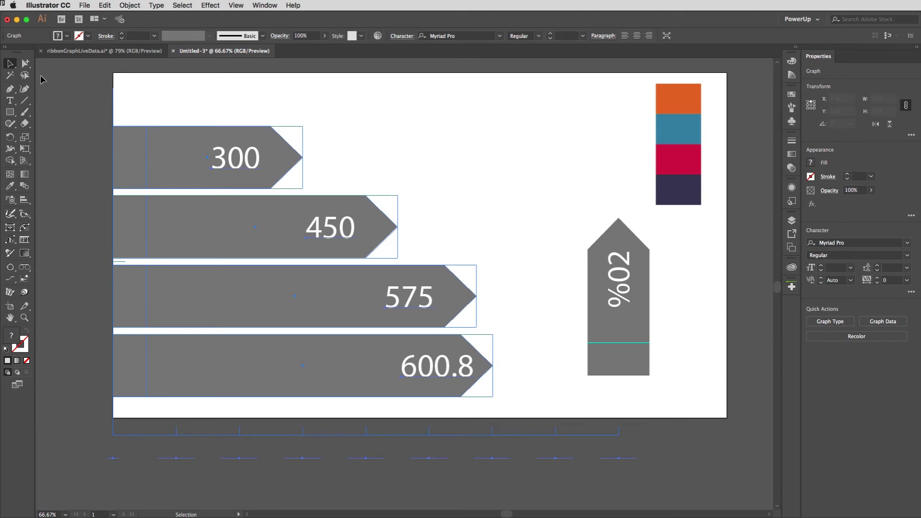
Step: Select only the 300 bar within the graph and fill it with the orange sampled from the colour swatches
click(25, 63)
click(211, 109)
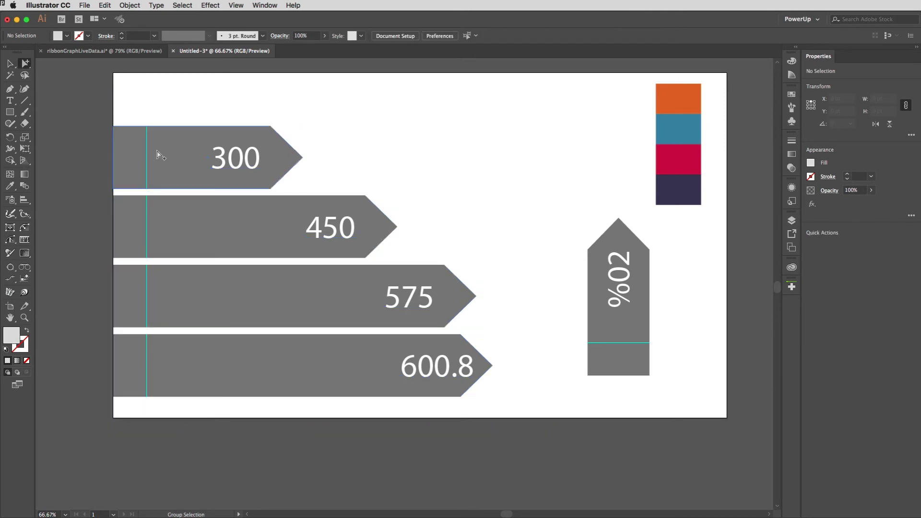
click(177, 156)
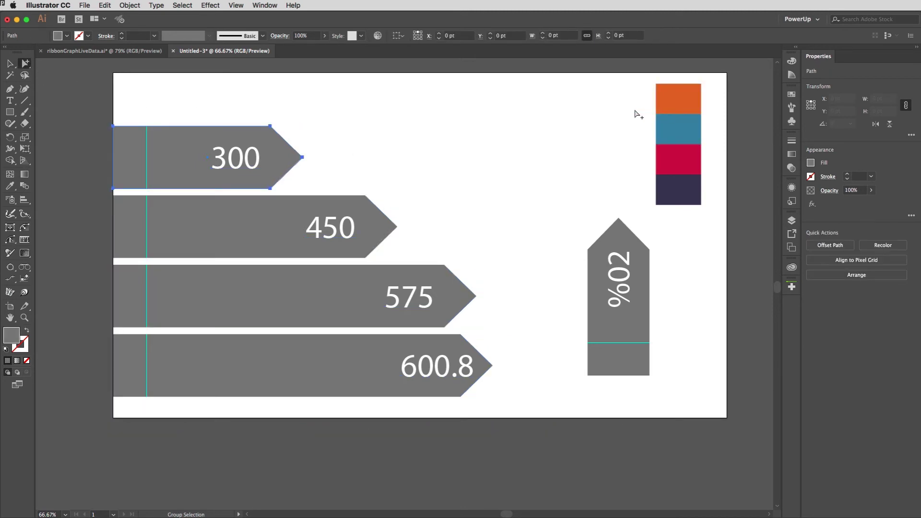
key(i)
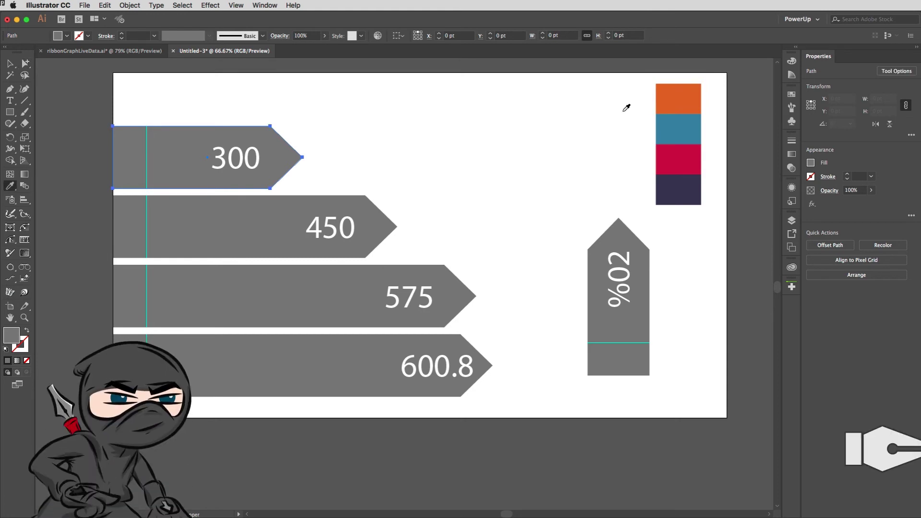
click(681, 98)
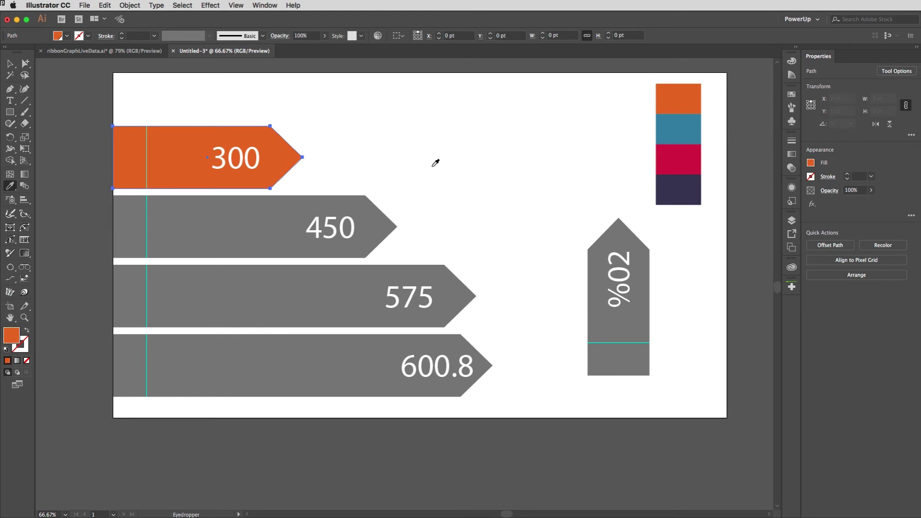
Step: Fill the 450 bar with the sampled blue, the 575 bar with crimson and the 600.8 bar with dark navy
key(super+alt)
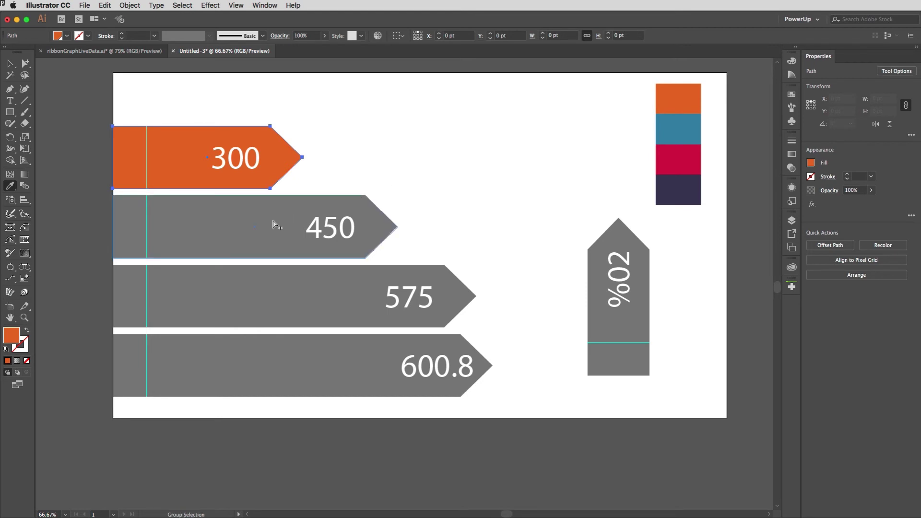
alt+super+click(275, 225)
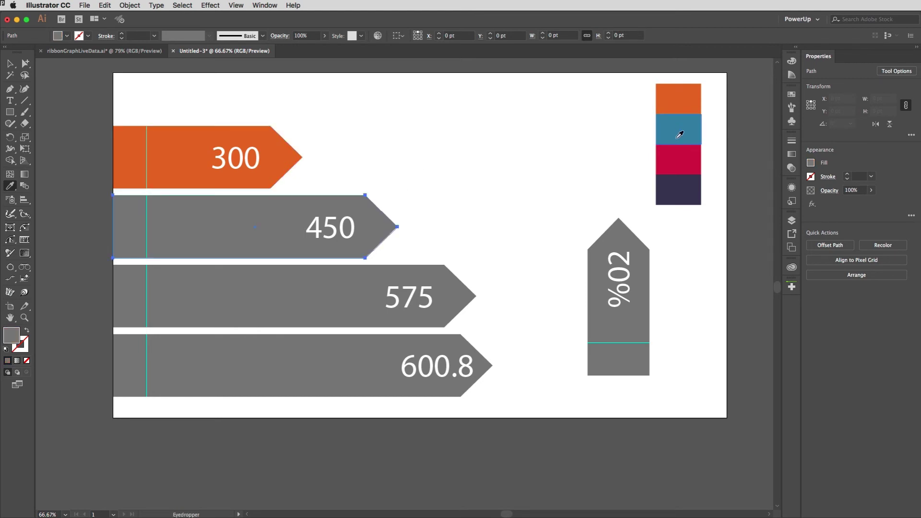
click(678, 129)
alt+super+click(360, 290)
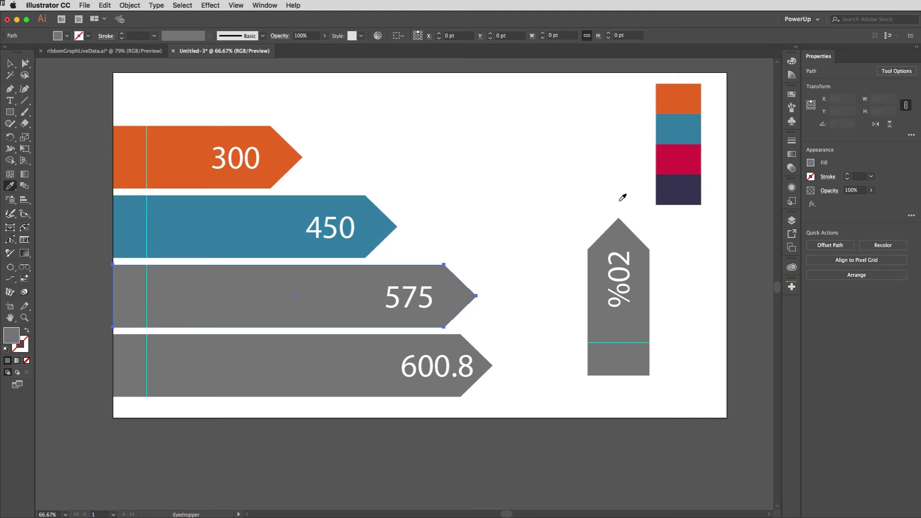
click(673, 166)
alt+super+click(432, 338)
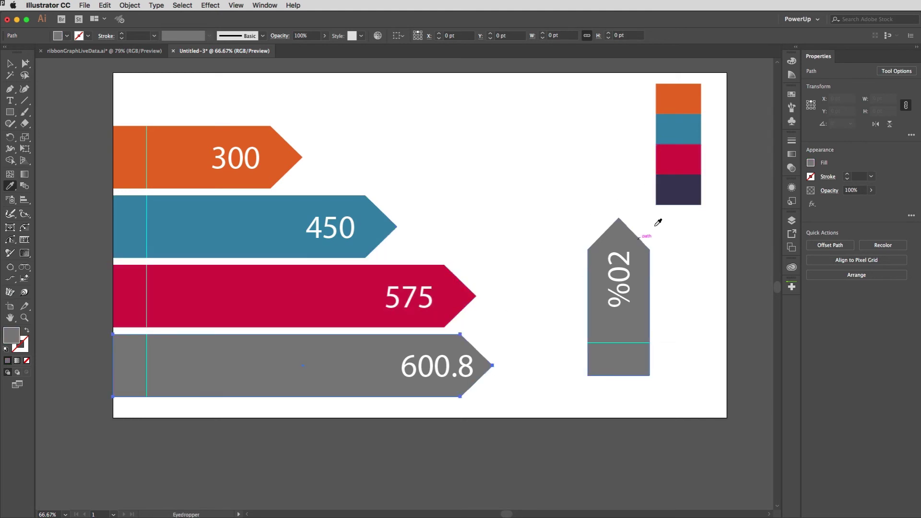
click(678, 195)
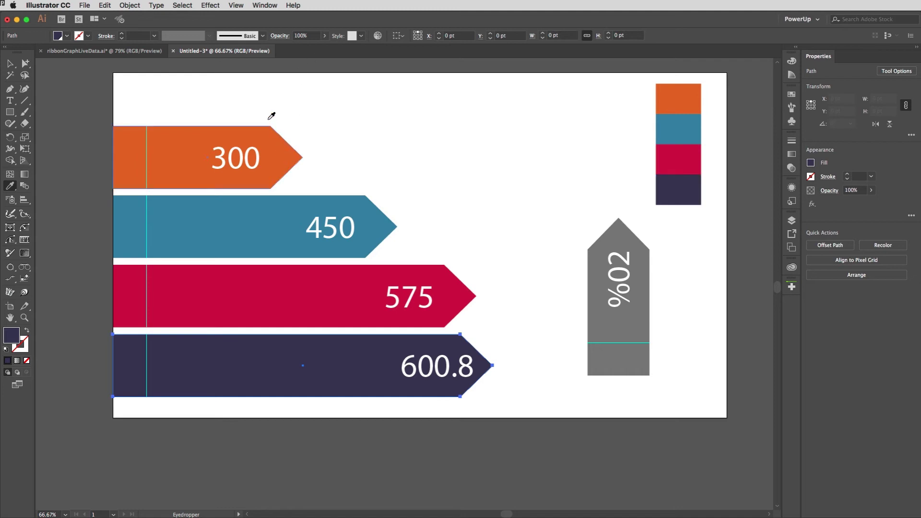
Step: Edit the whole graph's data, setting the fourth value to 620.87, and apply the change
click(9, 63)
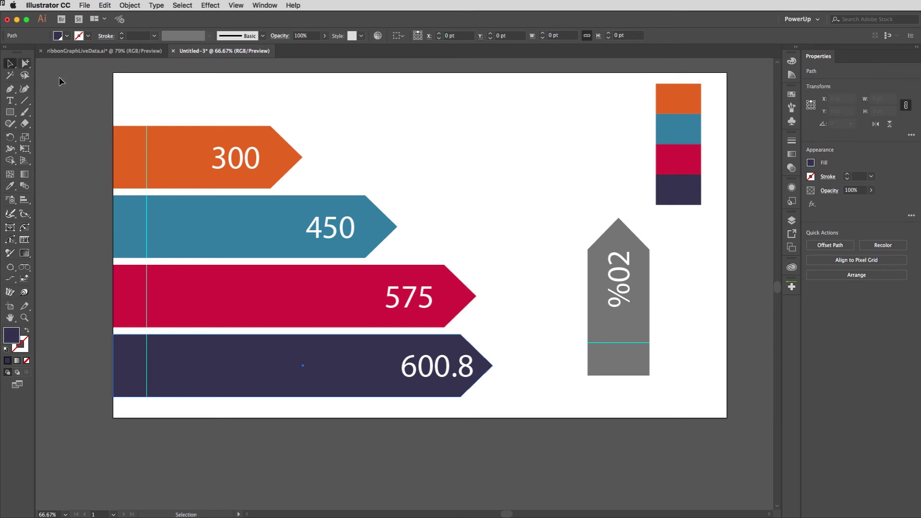
click(235, 110)
click(196, 146)
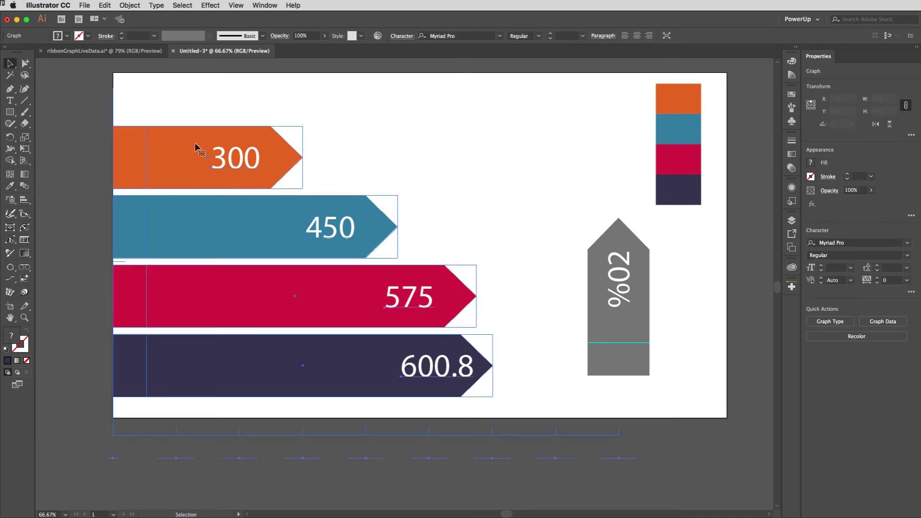
right_click(183, 142)
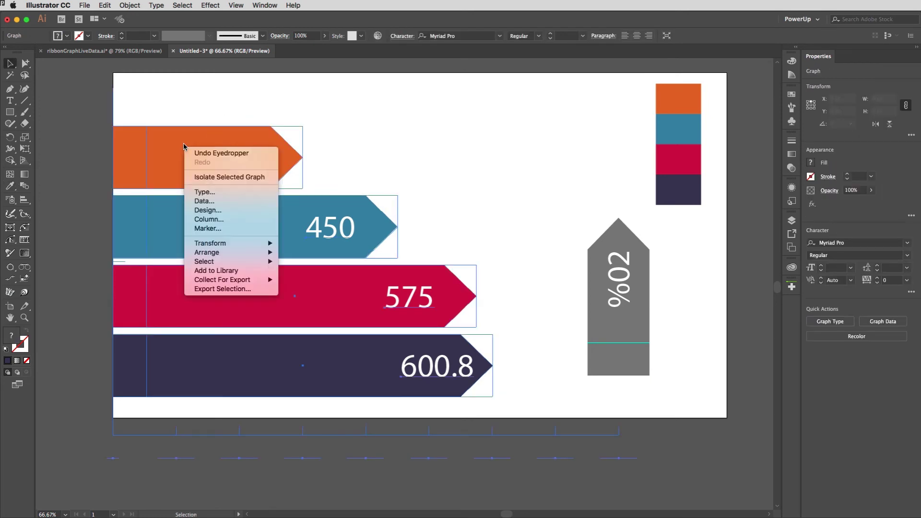
click(231, 202)
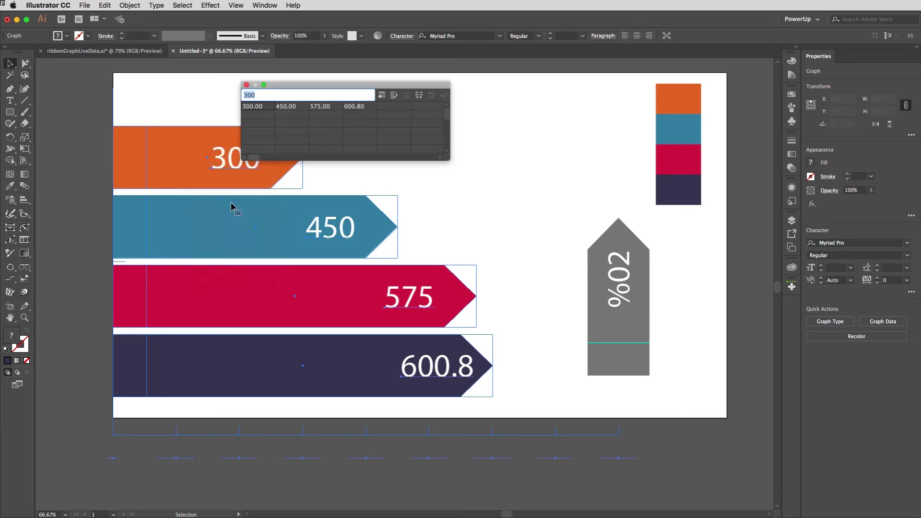
drag(283, 85, 404, 103)
click(487, 126)
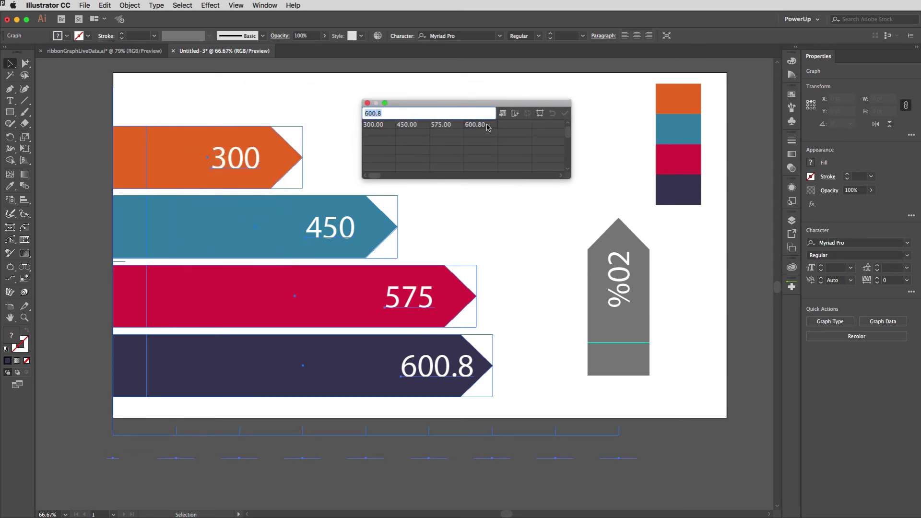
click(400, 114)
click(371, 113)
key(BackSpace)
text(20.87)
click(564, 114)
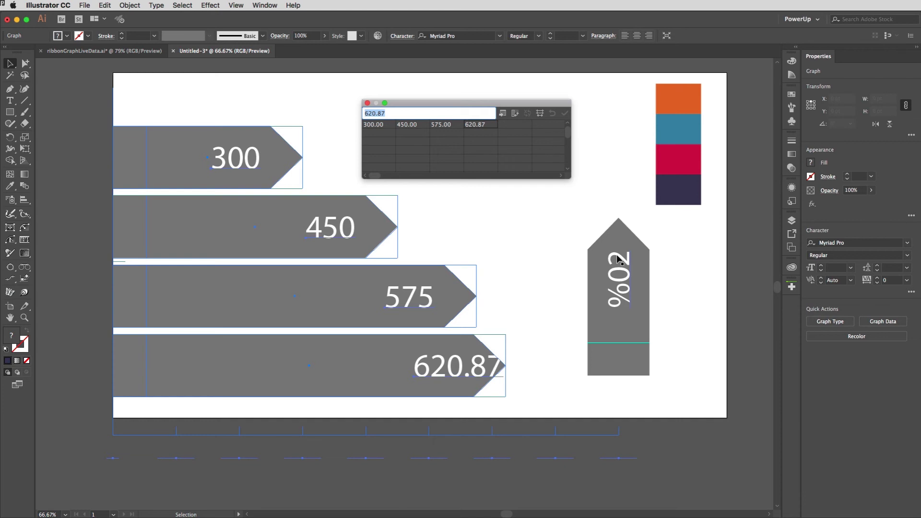
Step: Undo the graph data change, deselect the graph and close the data window
click(627, 280)
click(626, 277)
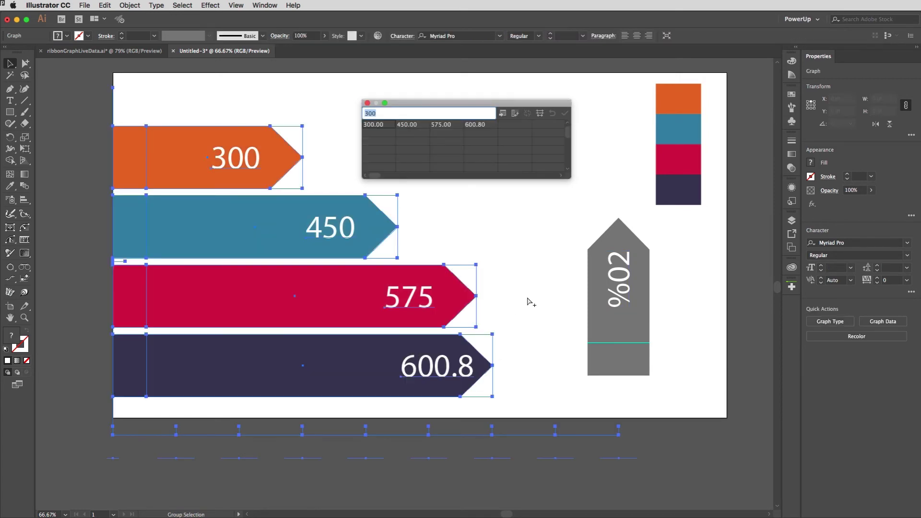
click(537, 232)
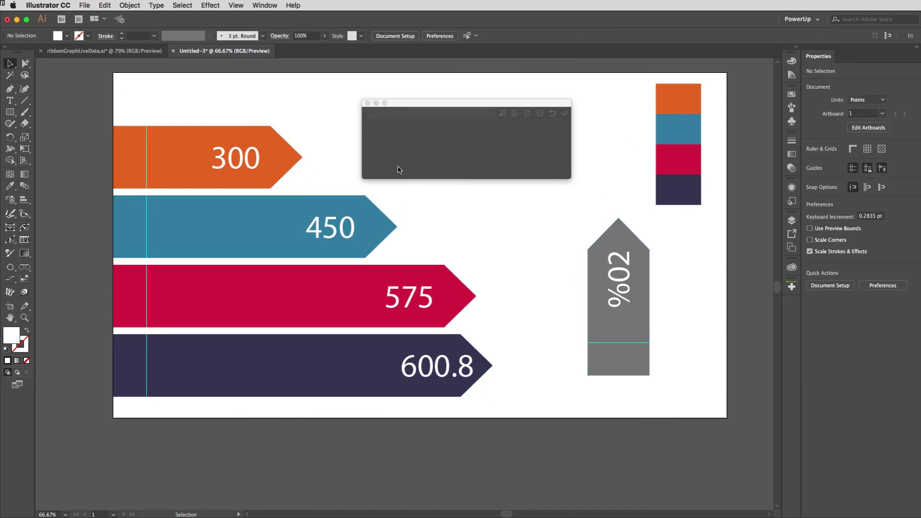
click(368, 103)
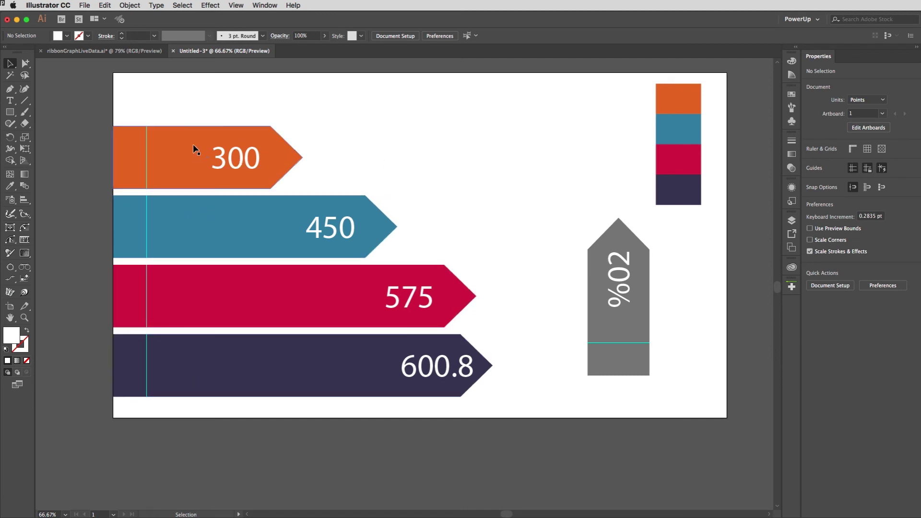
Step: Set the graph's bar width to 100% in the Graph Type options
click(171, 163)
right_click(170, 163)
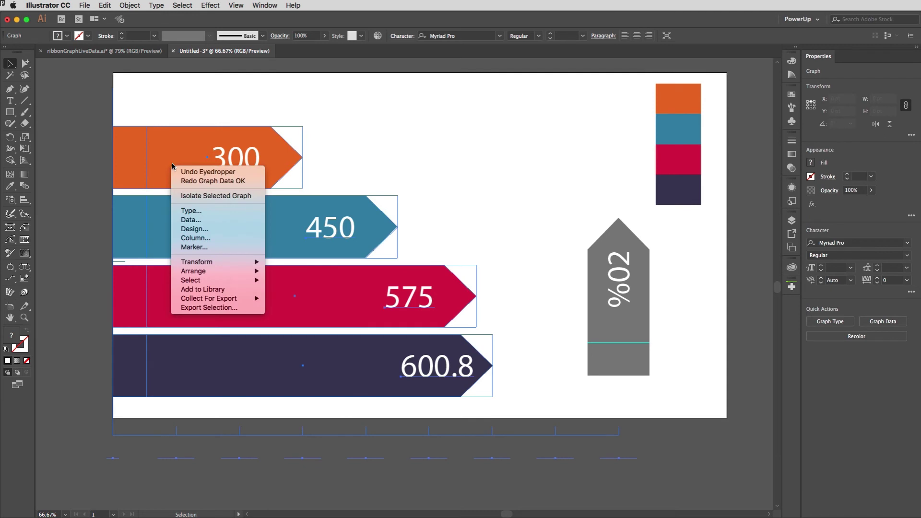
click(202, 212)
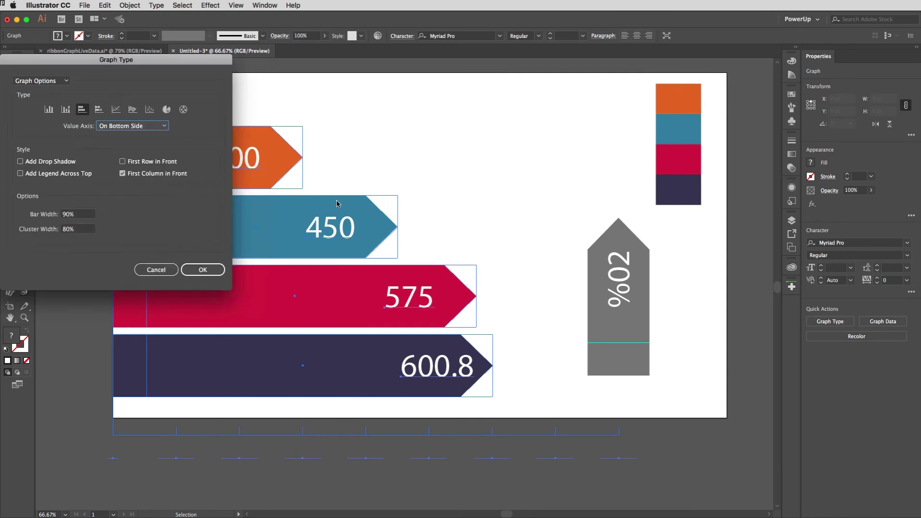
drag(179, 60, 612, 73)
drag(532, 215, 504, 233)
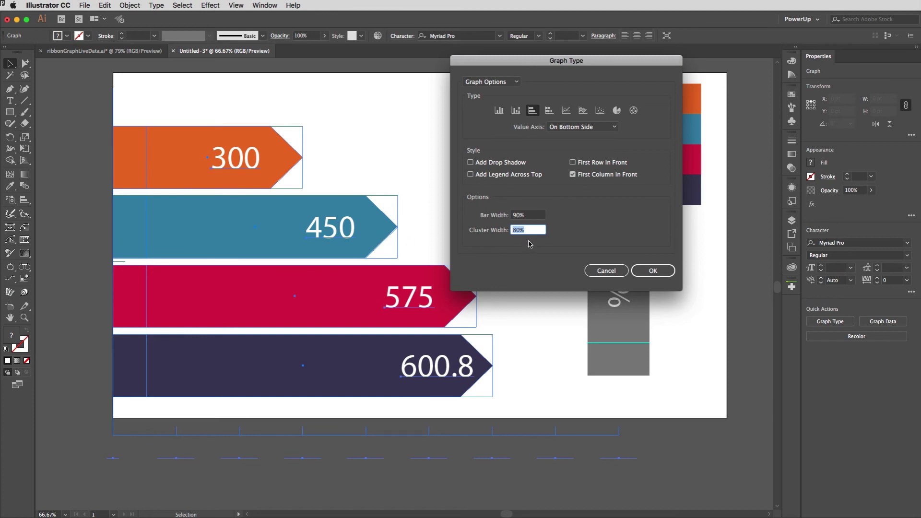
click(510, 217)
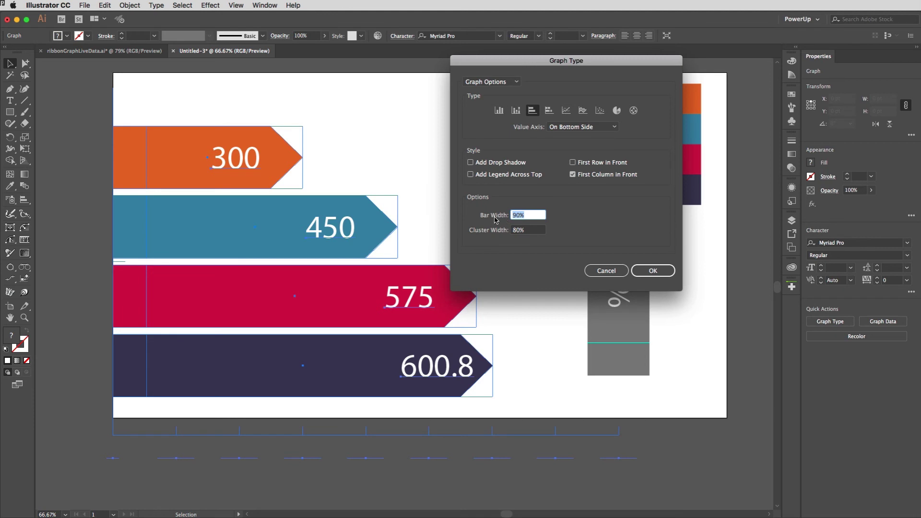
text(100)
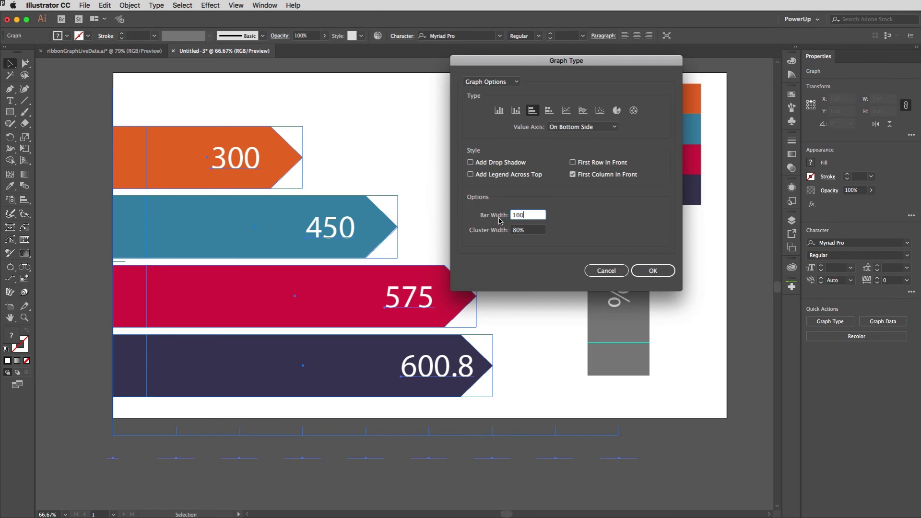
click(650, 271)
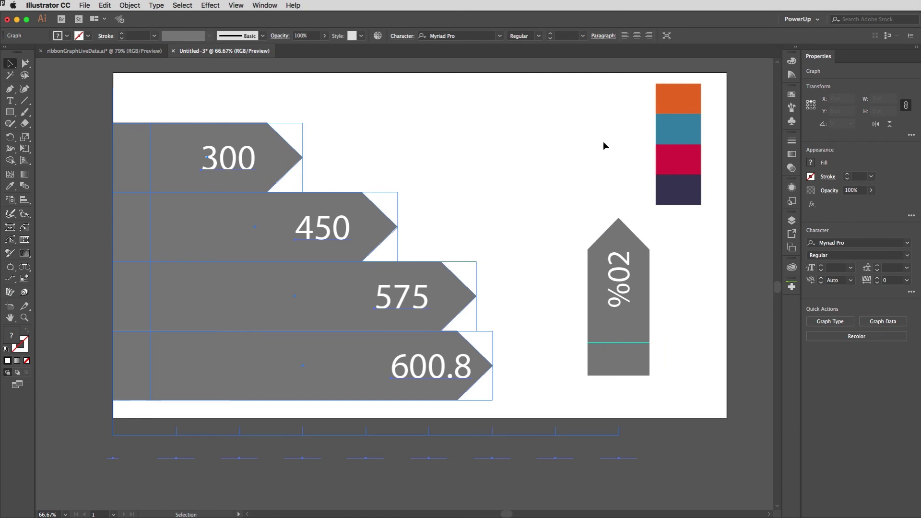
Step: Deselect the whole graph, select only the 300 bar and fill it with orange using the Eyedropper
key(i)
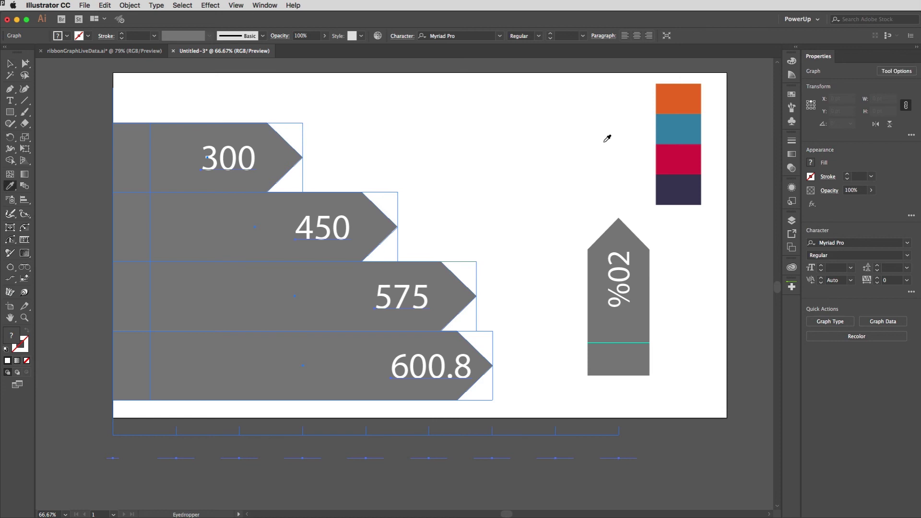
key(v)
click(283, 100)
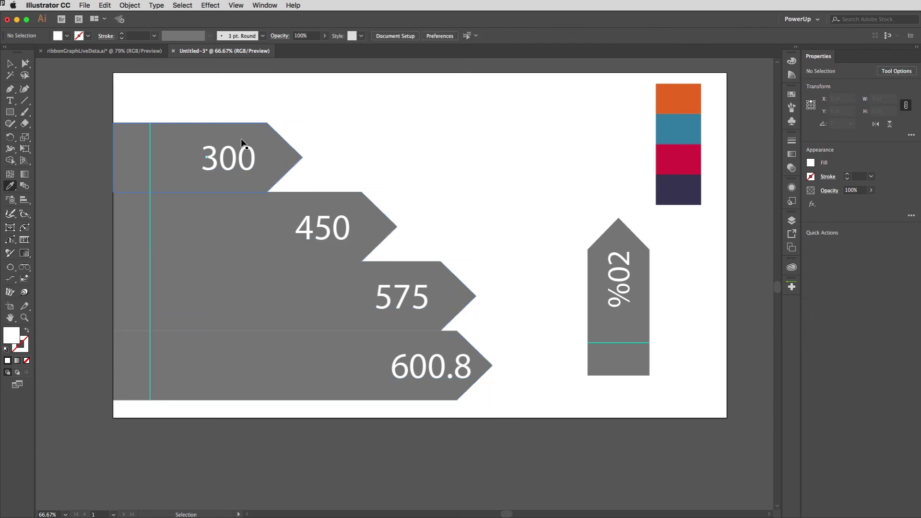
click(203, 136)
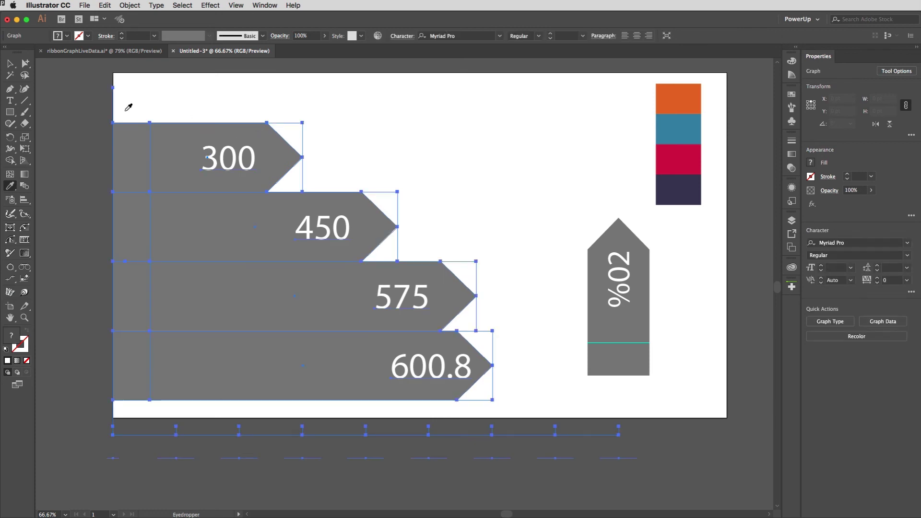
key(a)
click(242, 93)
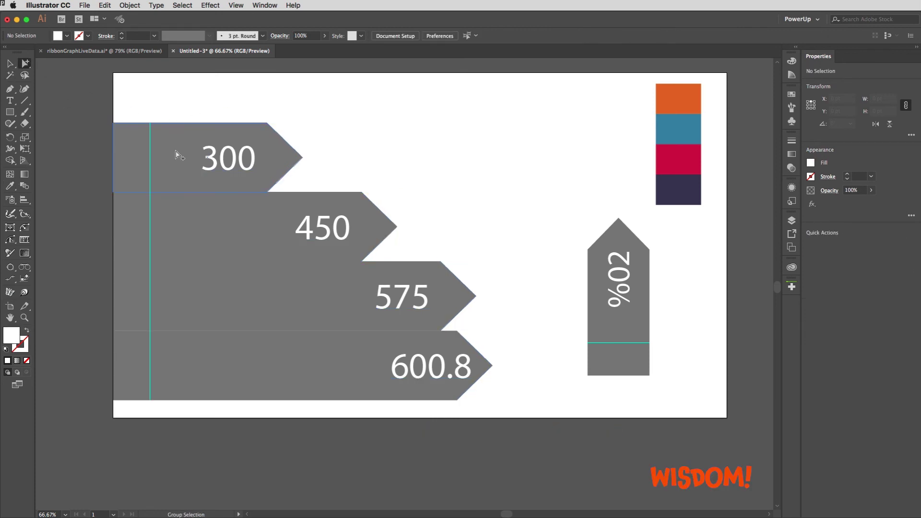
click(177, 153)
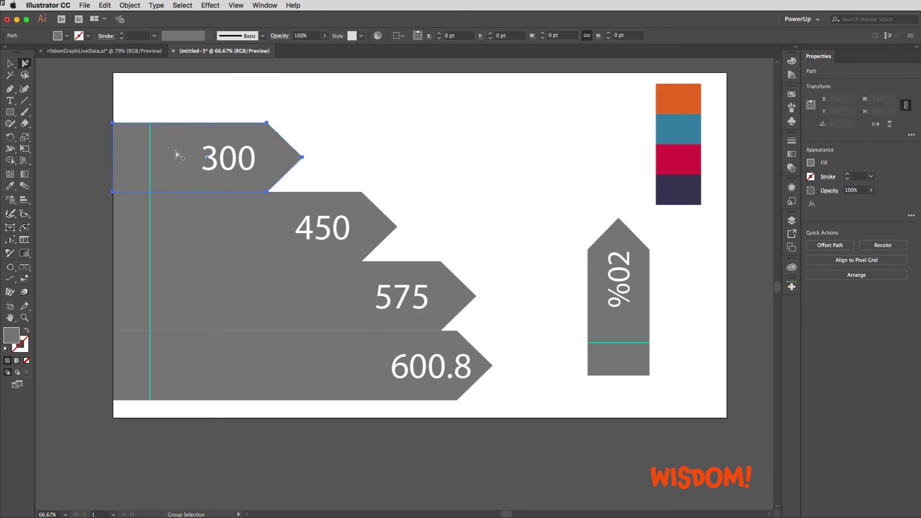
key(i)
click(688, 96)
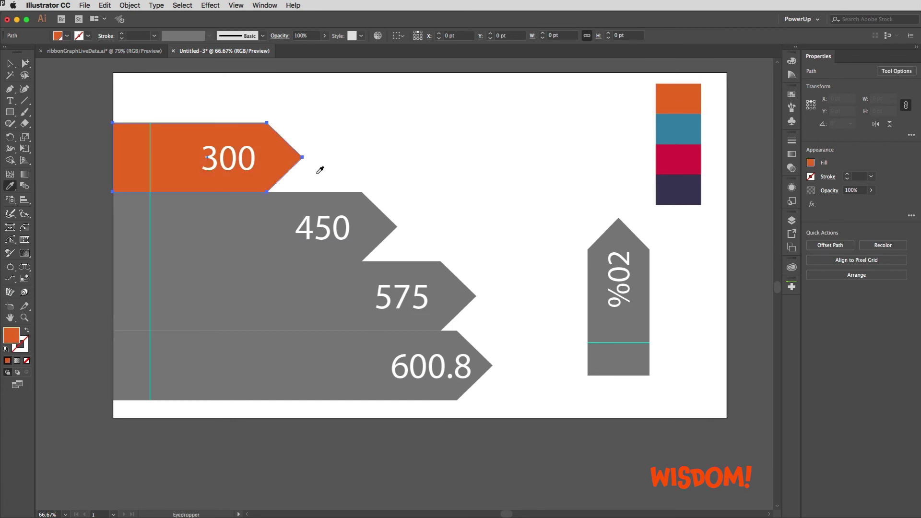
Step: Recolour the remaining bars with the Eyedropper: 450 in blue, 575 in crimson and 600.8 in dark navy
super+click(308, 197)
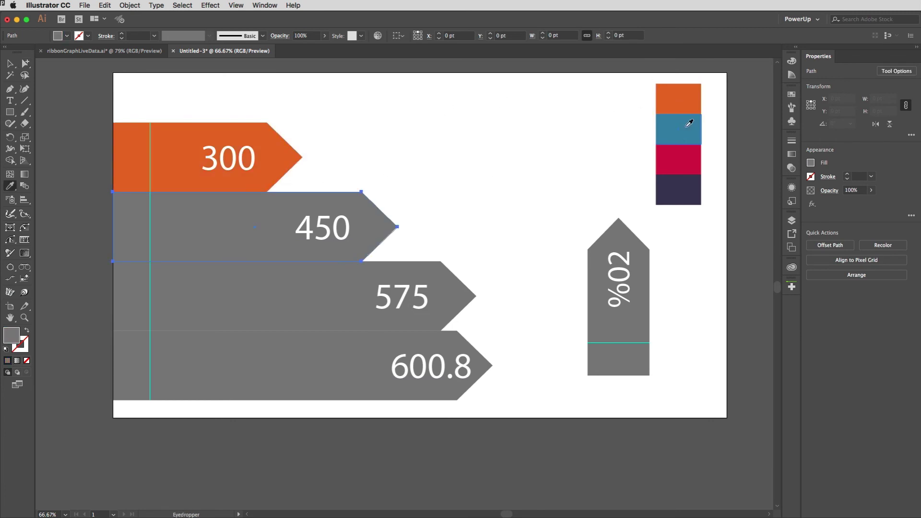
click(689, 123)
super+click(318, 294)
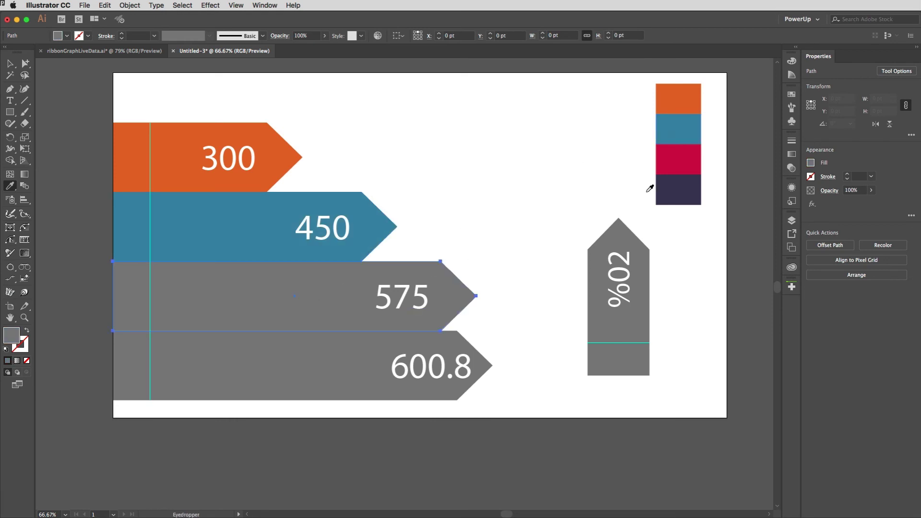
click(667, 161)
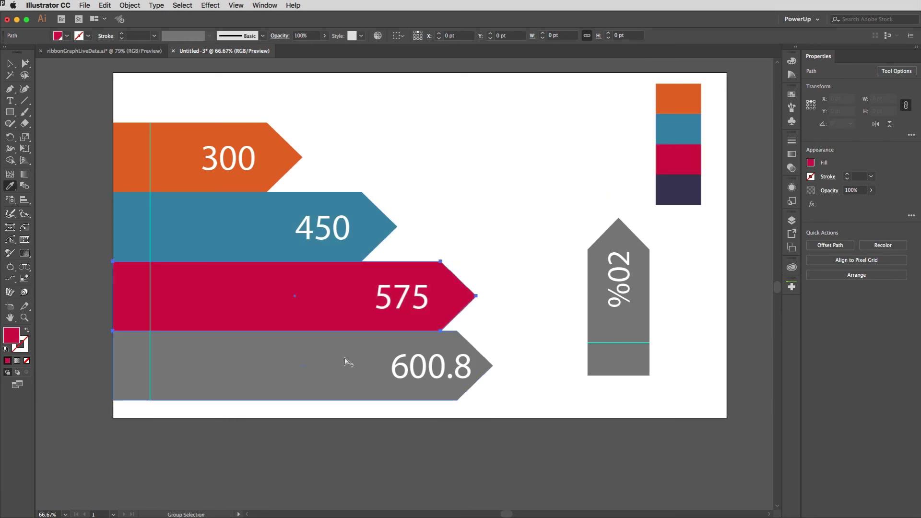
super+click(346, 360)
click(681, 190)
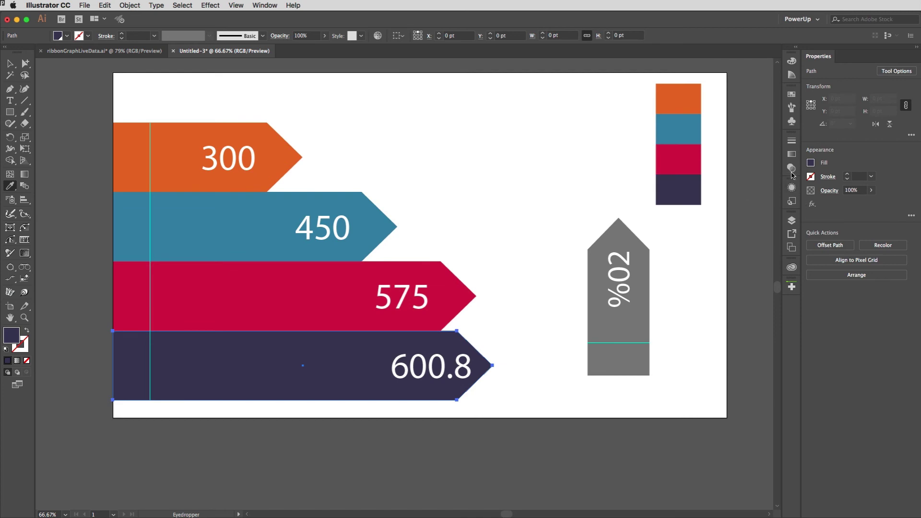
Step: Try making a graphic style from the orange swatch and redefining it with the blue swatch's colour
click(791, 201)
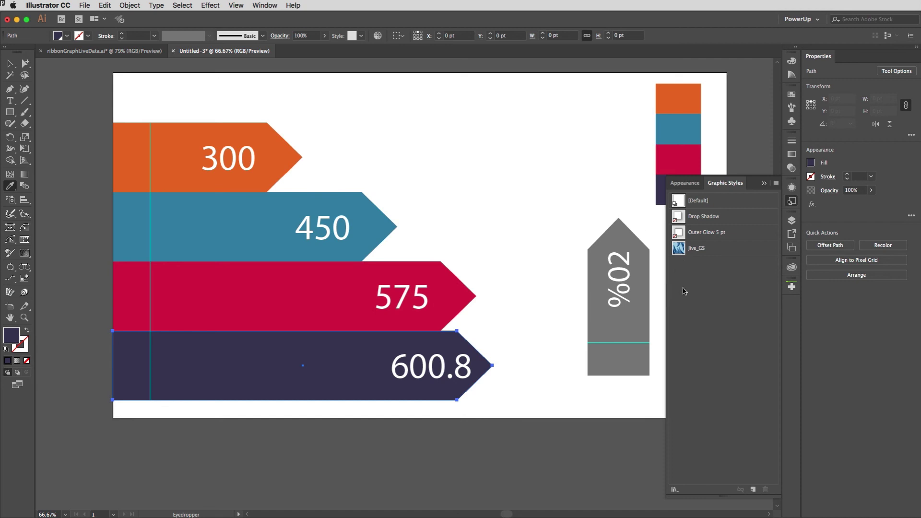
key(v)
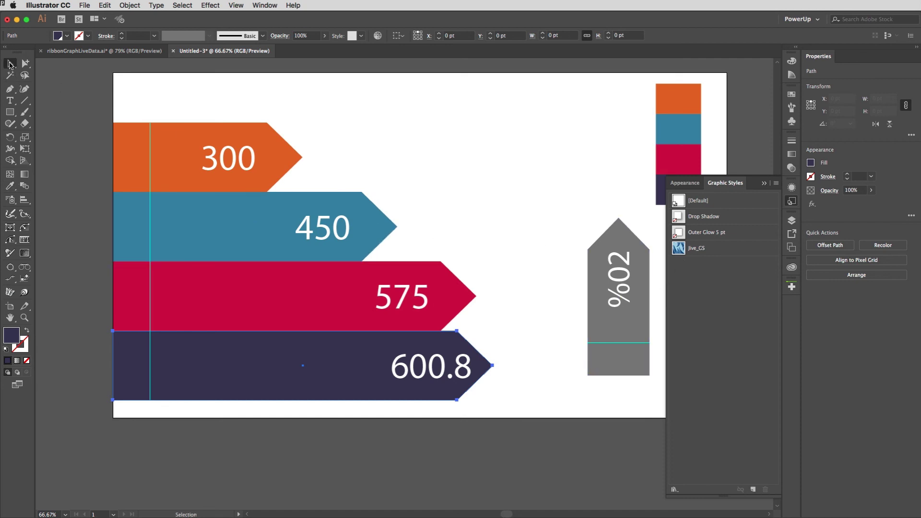
click(438, 107)
drag(691, 95, 708, 287)
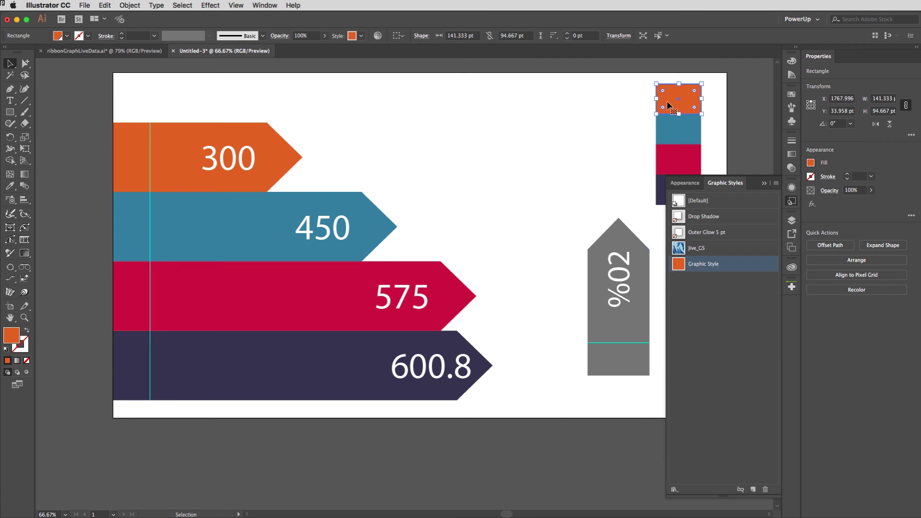
click(671, 131)
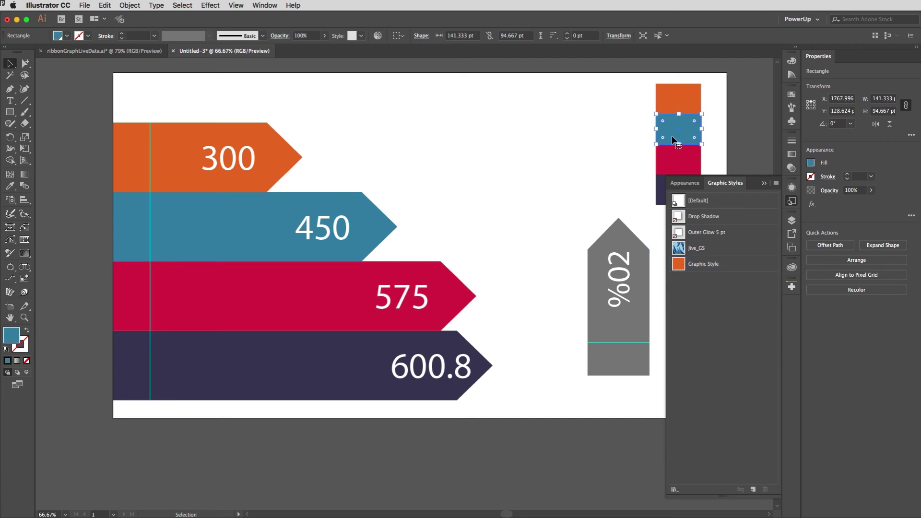
drag(673, 139, 680, 264)
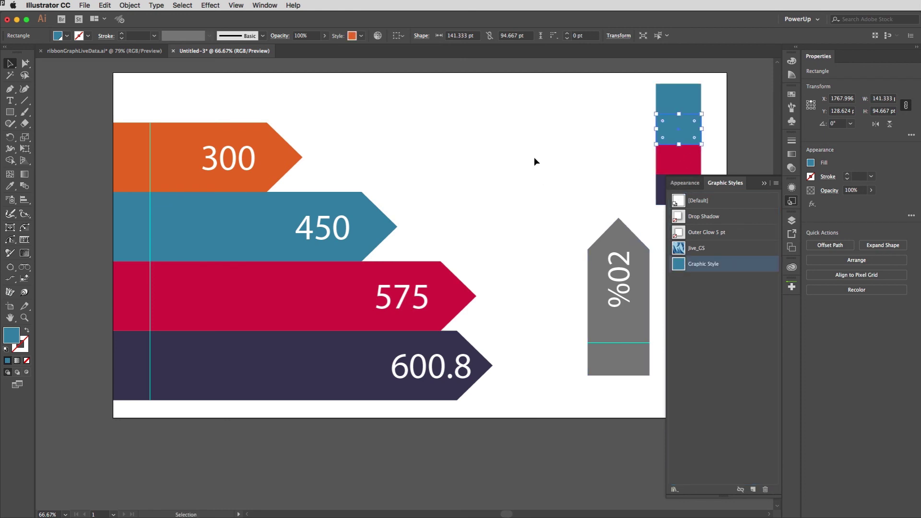
Step: Undo the graphic style creation and redefinition, close the styles list and deselect everything
key(super+z)
key(super+z)
key(super+z)
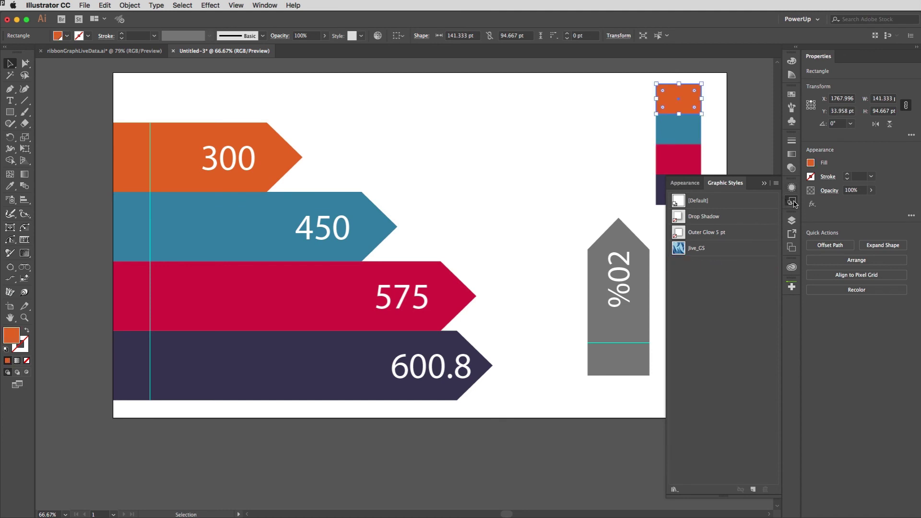
click(791, 201)
click(534, 151)
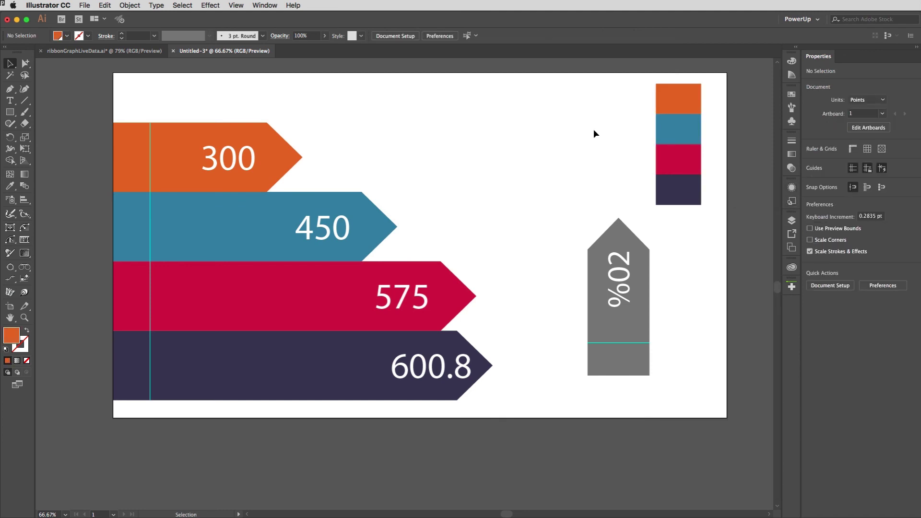
Step: Group the four colour swatches and move the group over the flat ends of the 575 and 600.8 bars
drag(622, 90, 691, 206)
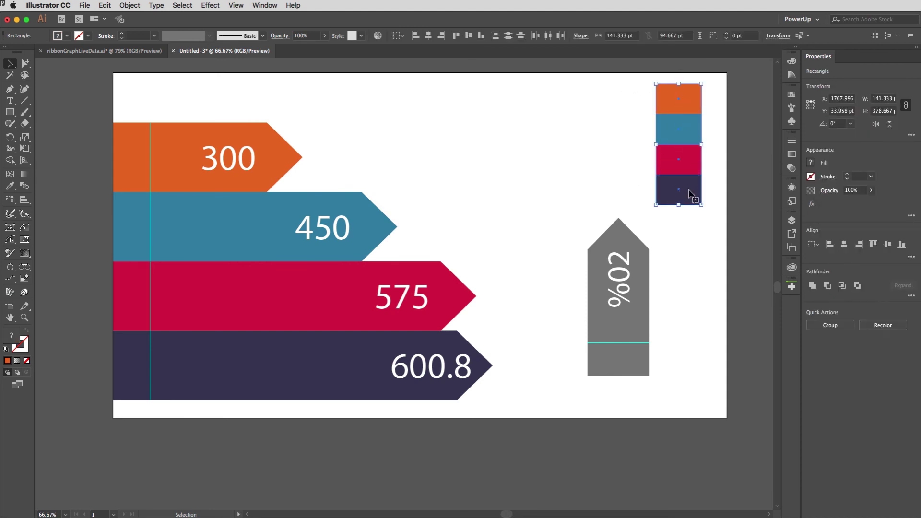
key(super+g)
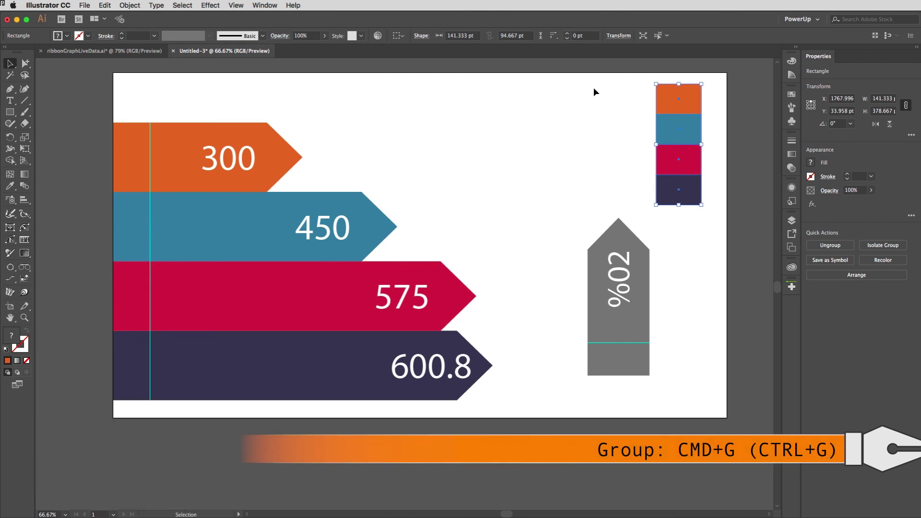
drag(689, 102, 145, 298)
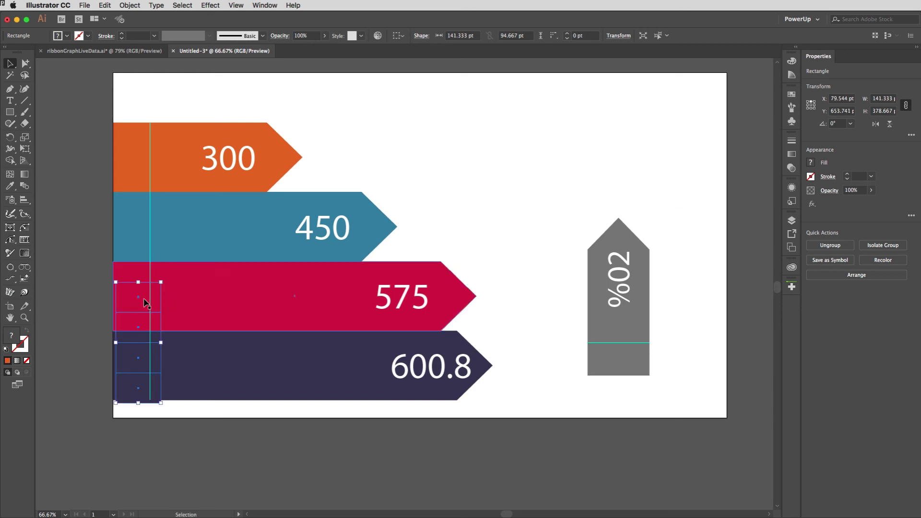
Step: Select the swatch group hidden behind the graph and bring it to the front
drag(140, 337, 139, 343)
click(139, 339)
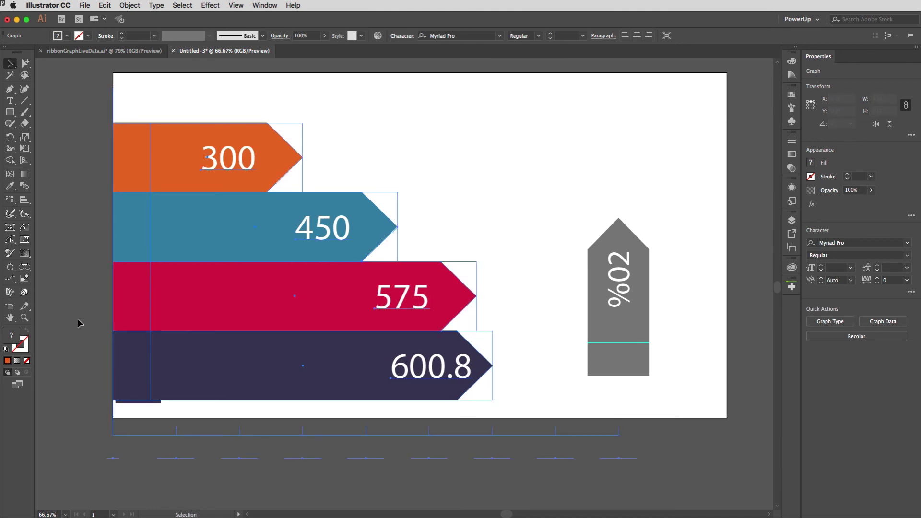
click(67, 274)
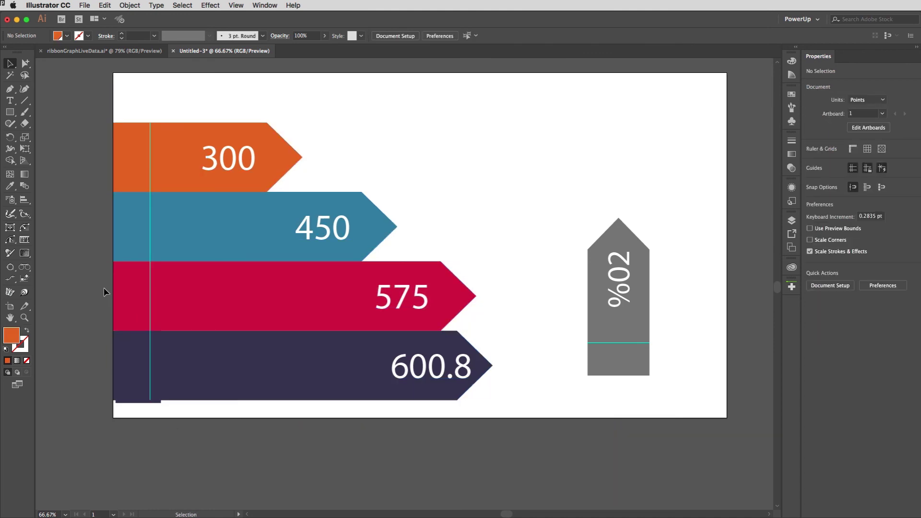
click(136, 403)
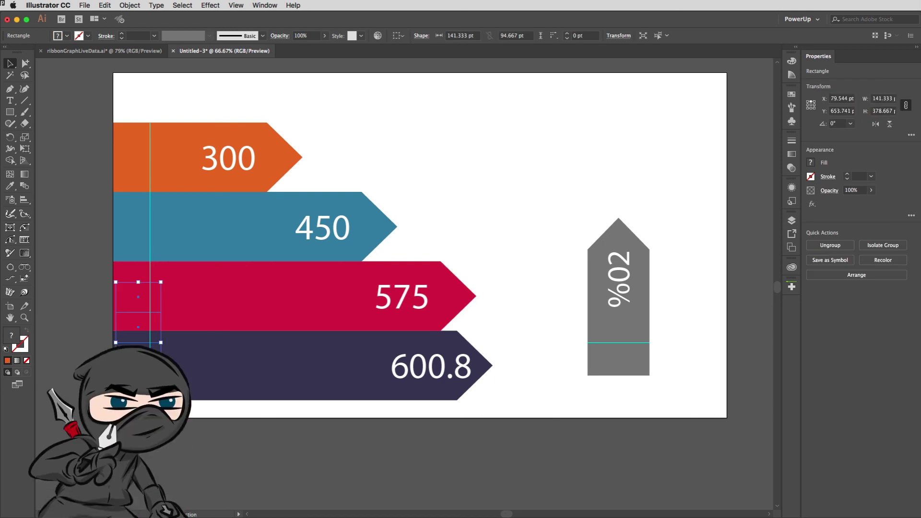
key(super+shift+bracketright)
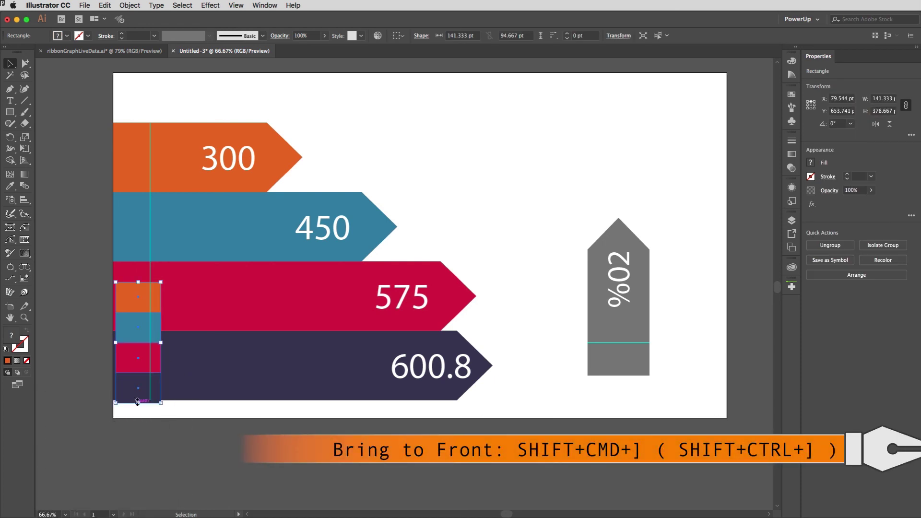
Step: Align the swatch group with the artboard's left edge and stretch it to the bar stack's full height, about 868 pt
mouse_move(144, 394)
mouse_down()
mouse_move(137, 402)
mouse_move(150, 402)
mouse_up()
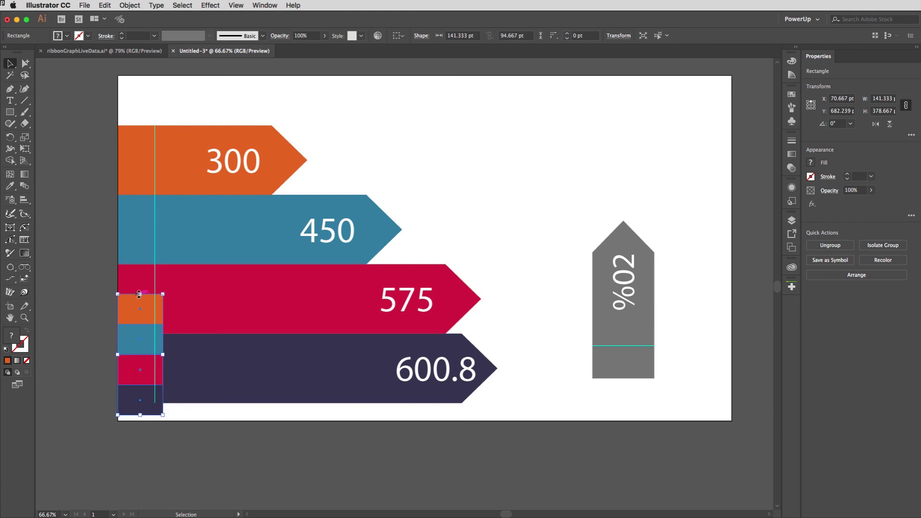
drag(141, 294, 139, 126)
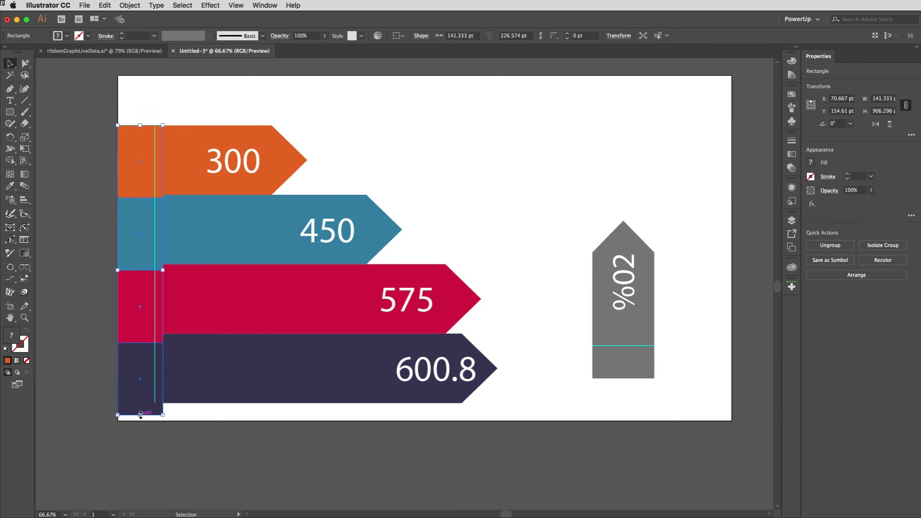
drag(140, 414, 140, 404)
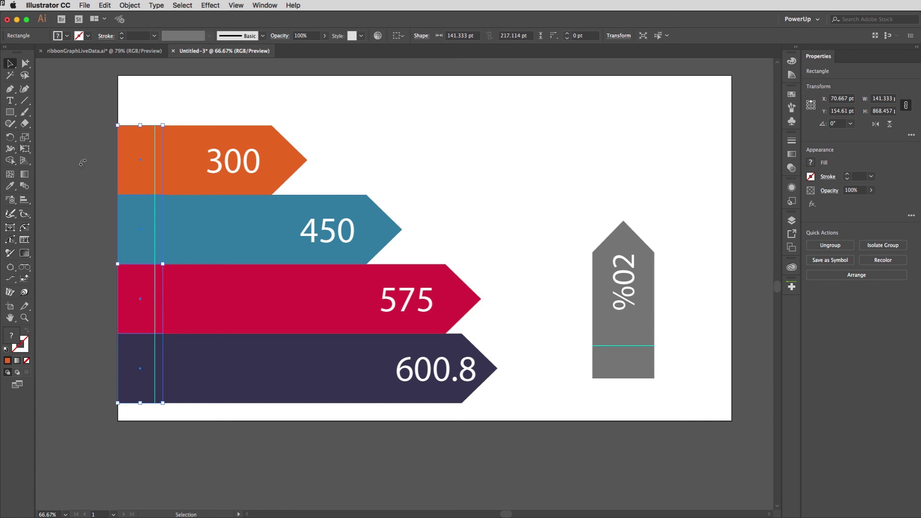
Step: Flare the swatch group's outer edge to about 993 pt high using Free Transform's perspective distortion
key(e)
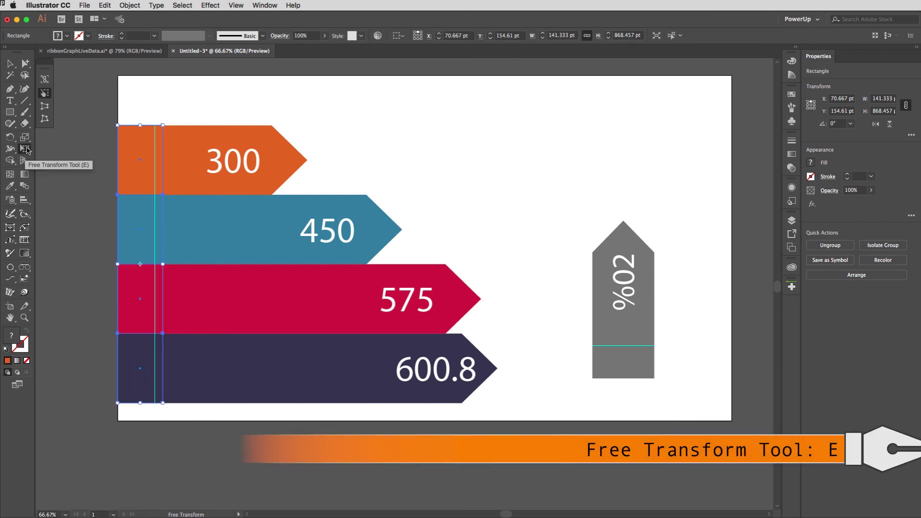
click(44, 106)
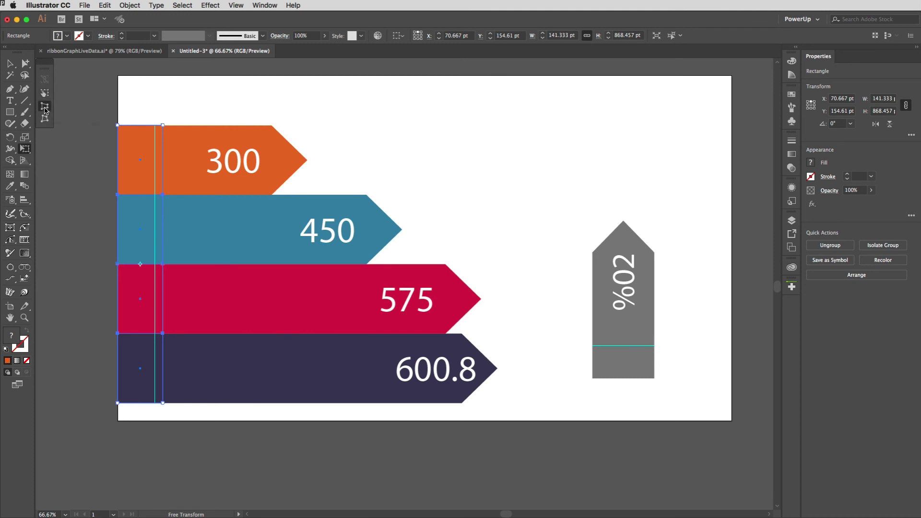
drag(118, 126, 125, 106)
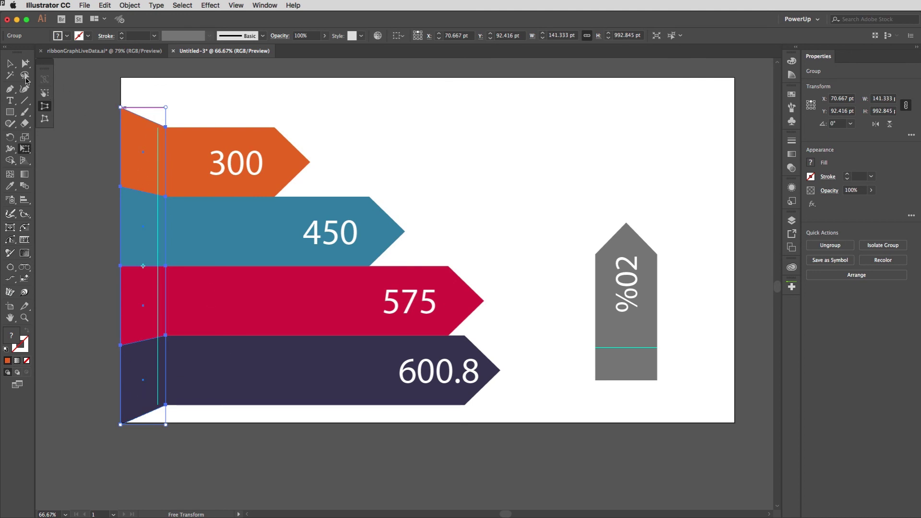
Step: Add the graph to the selection, nudge it and the swatch group up together by about 20 pt, and deselect
click(10, 63)
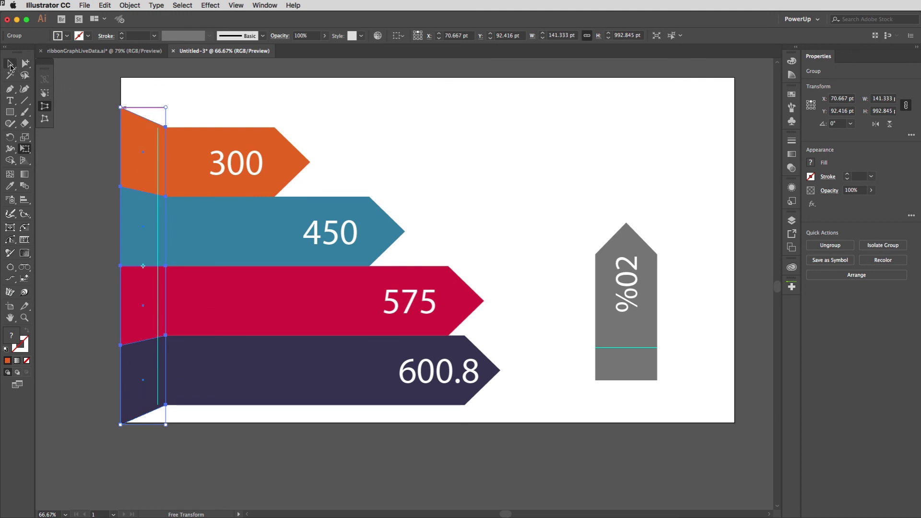
shift+click(189, 170)
key(Up)
key(Up)
key(Up)
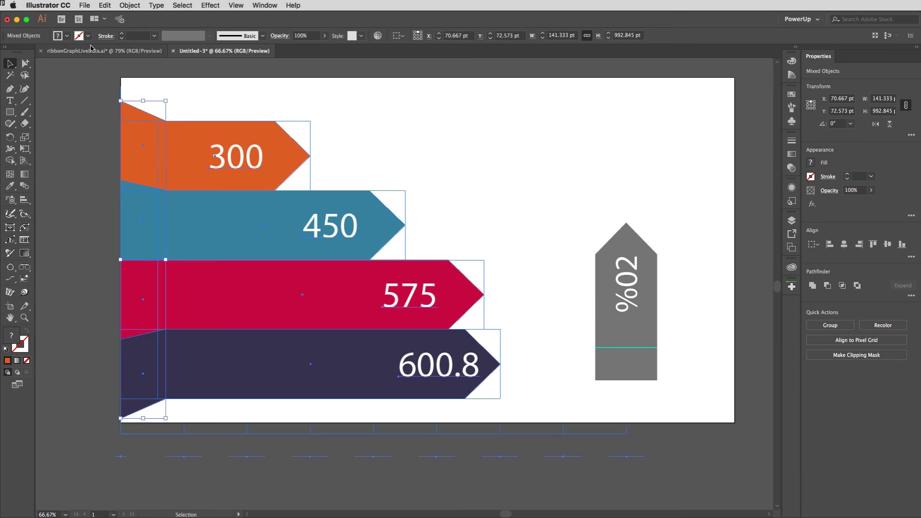
click(91, 68)
Step: Add a new fill to the flared swatch group and set it to the fading black gradient swatch
click(133, 142)
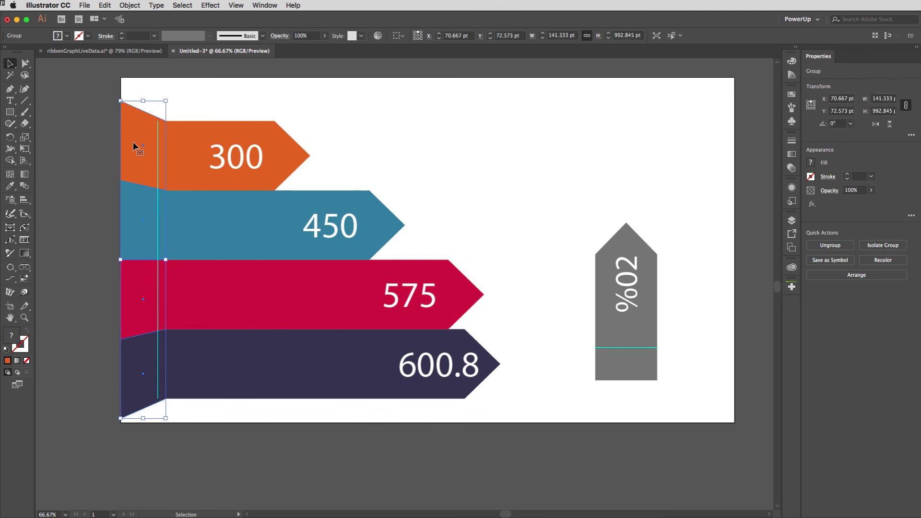
key(a)
key(v)
key(super+slash)
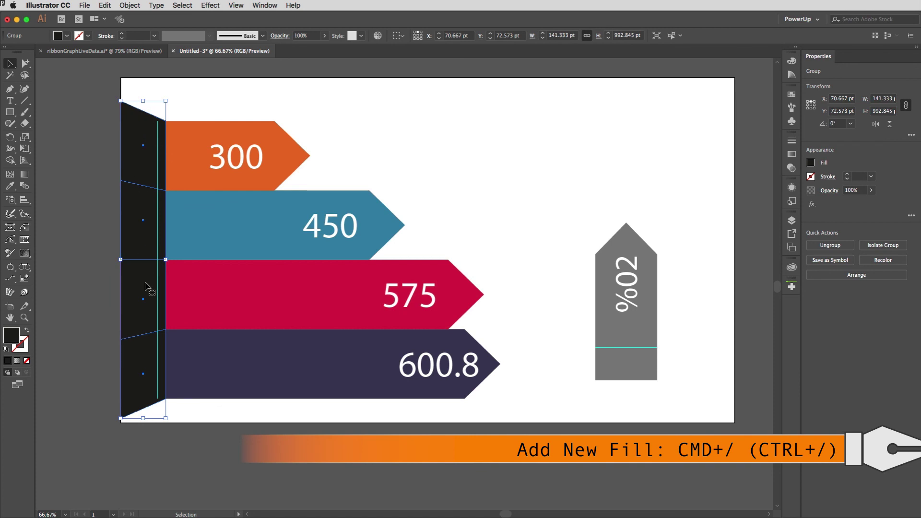
click(791, 187)
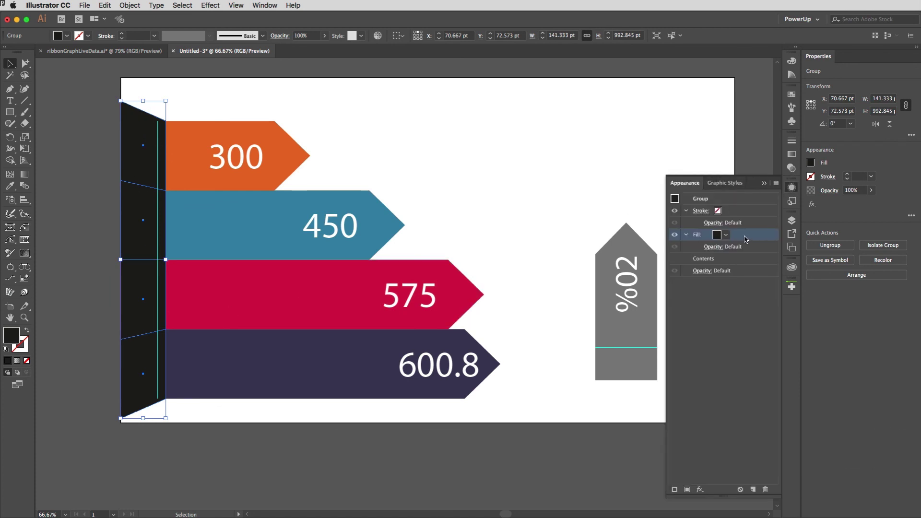
click(726, 235)
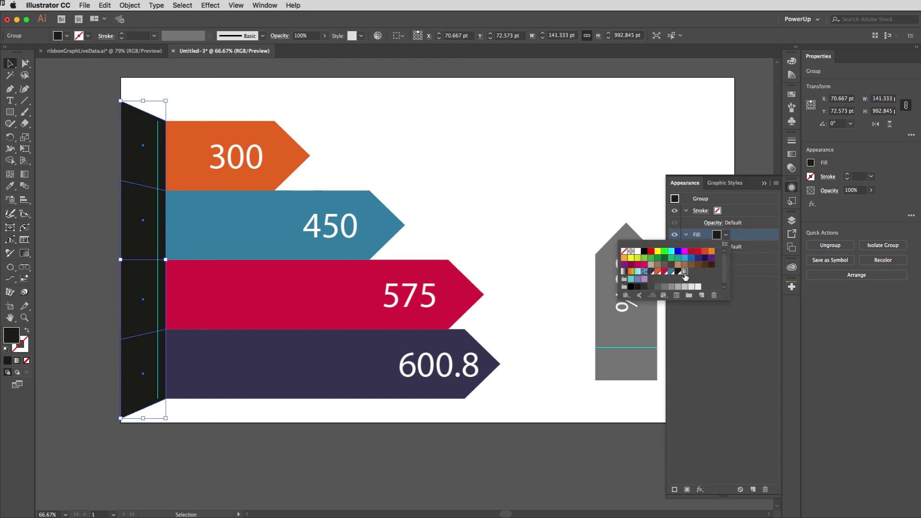
click(684, 272)
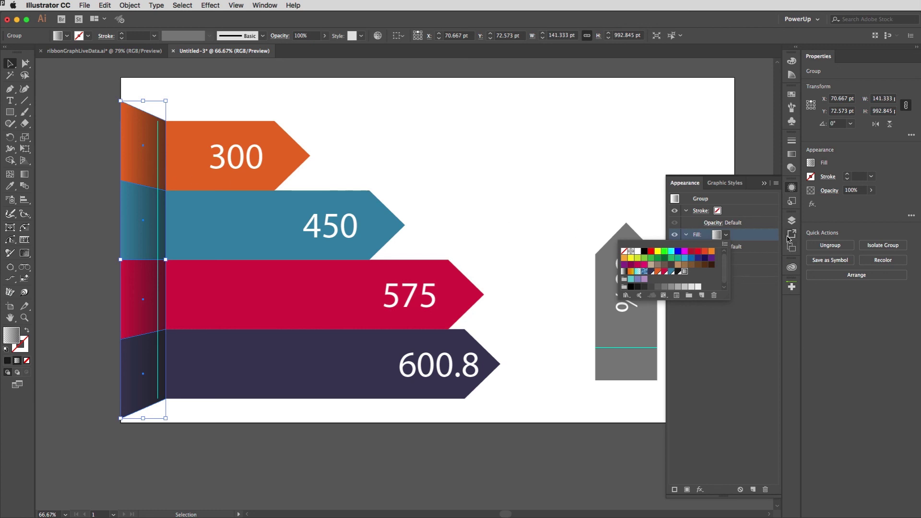
key(Escape)
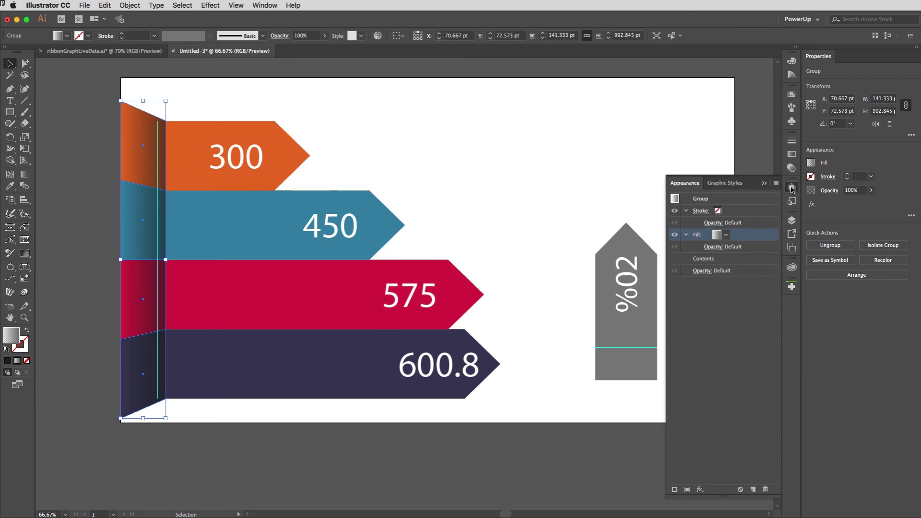
Step: Reduce the opacity of the gradient stop at 100% location to 40% and deselect the swatch group
click(791, 154)
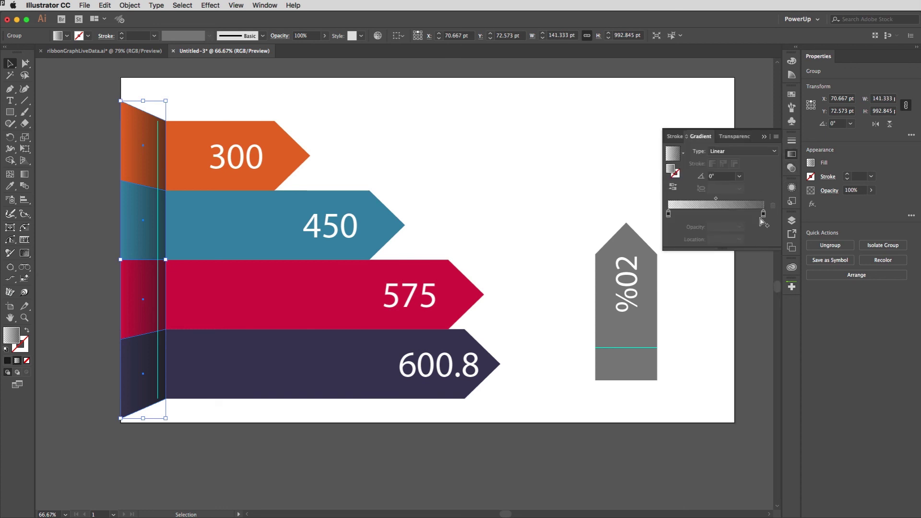
click(763, 213)
click(739, 226)
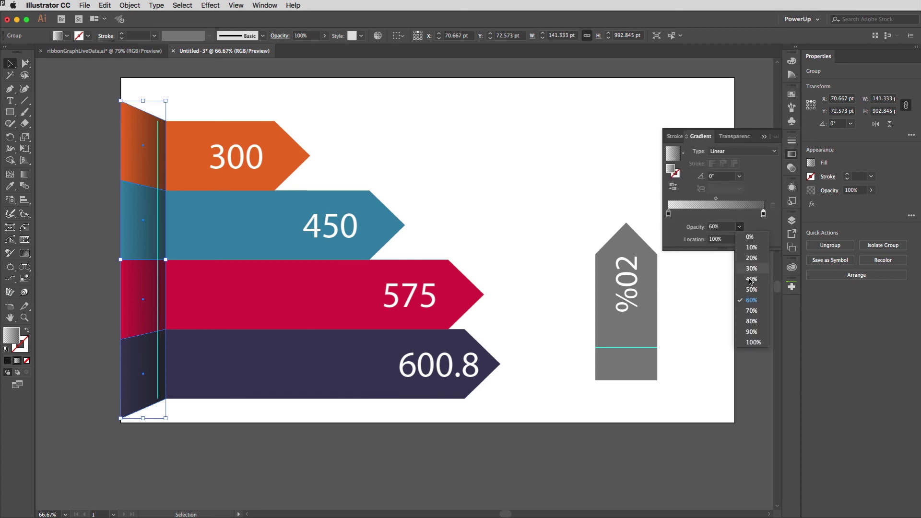
click(752, 283)
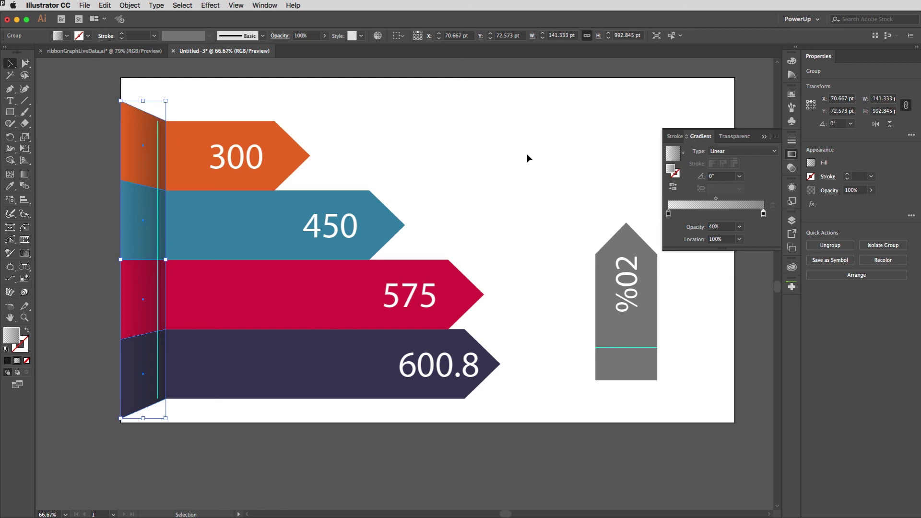
click(791, 154)
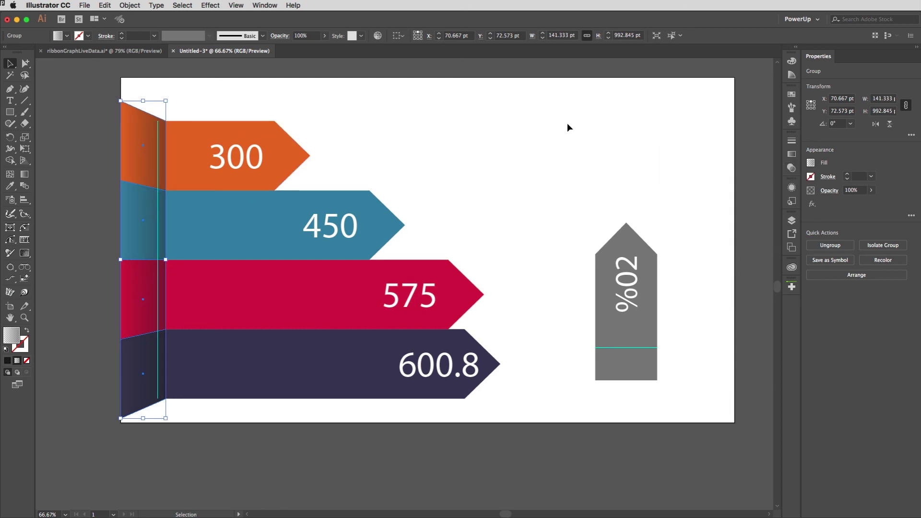
click(567, 123)
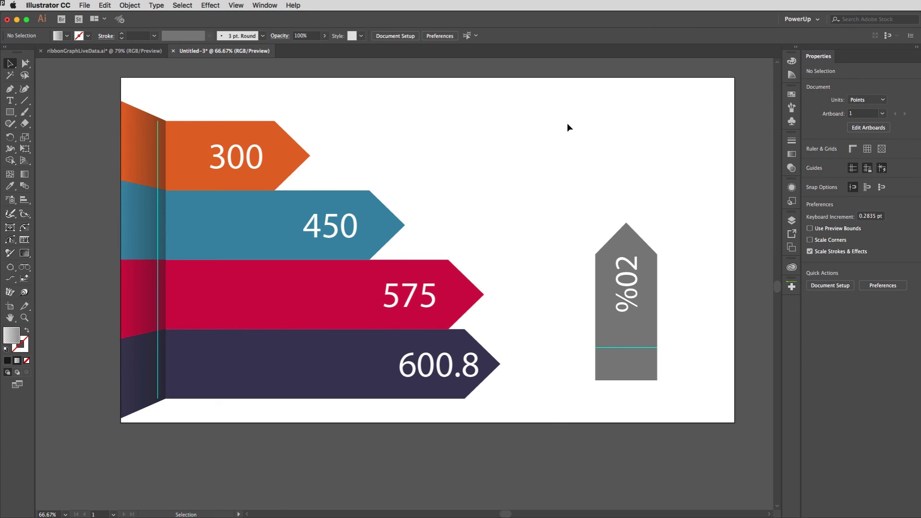